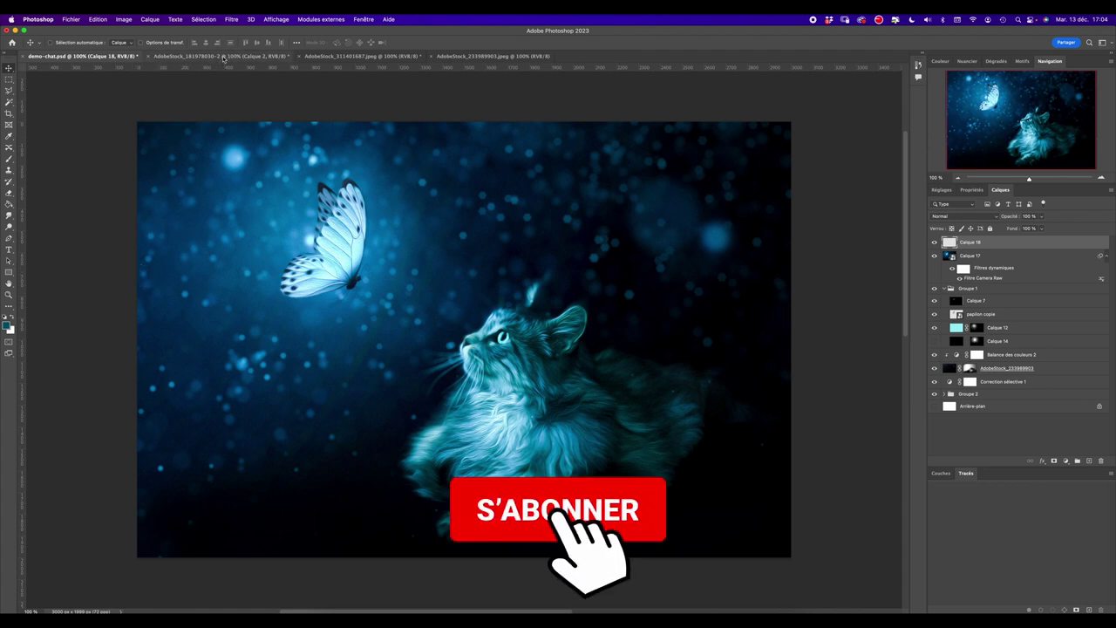
Step: Review the butterflies and bokeh source images, then return to the AdobeStock_311401687.jpeg cat photo
click(224, 57)
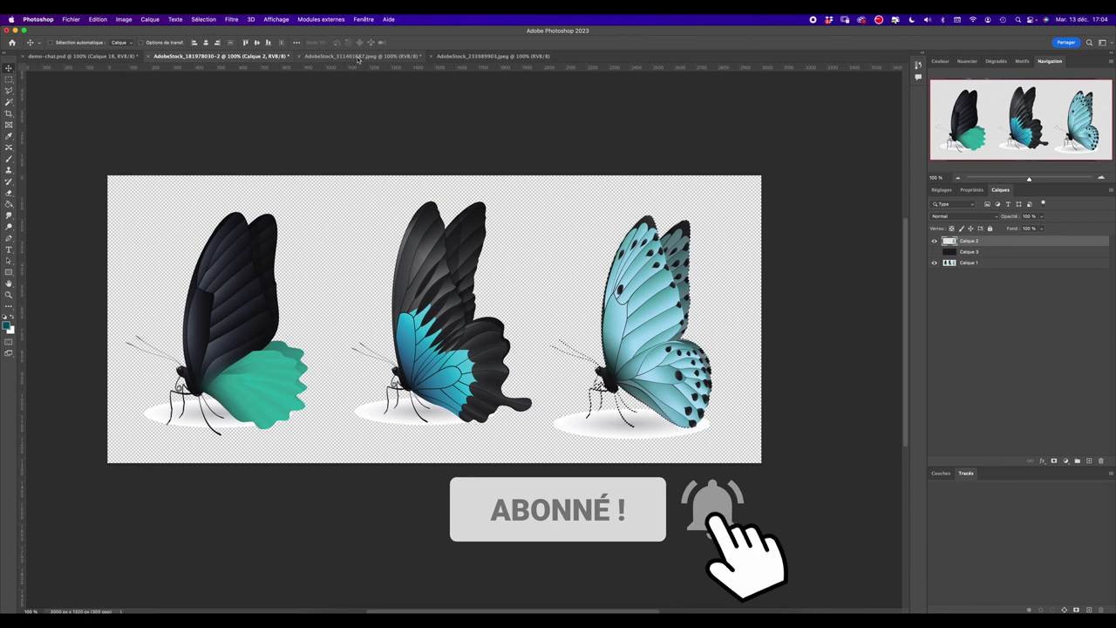
click(356, 57)
click(466, 56)
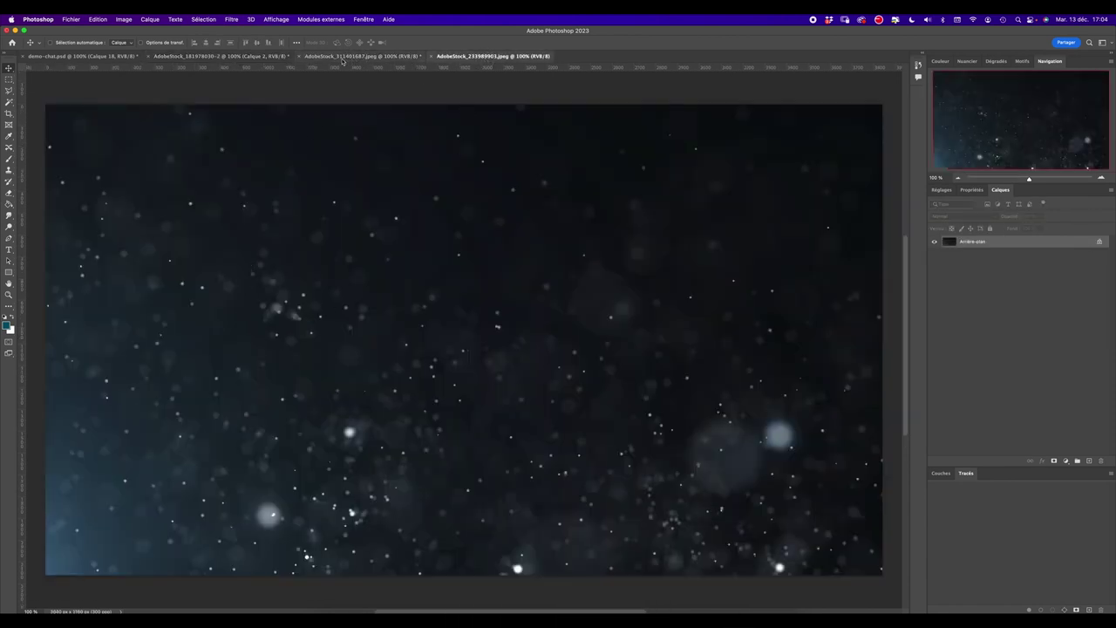
click(337, 56)
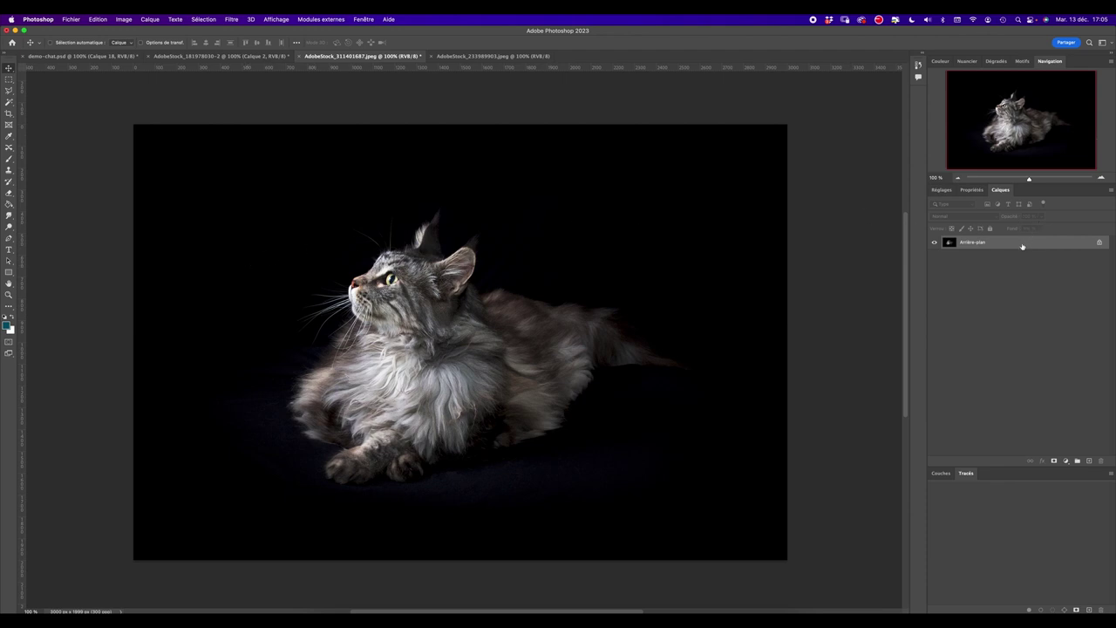
Step: Duplicate the cat onto Calque 1, hide Arrière-plan, and add an empty layer beneath
key(super+j)
click(934, 257)
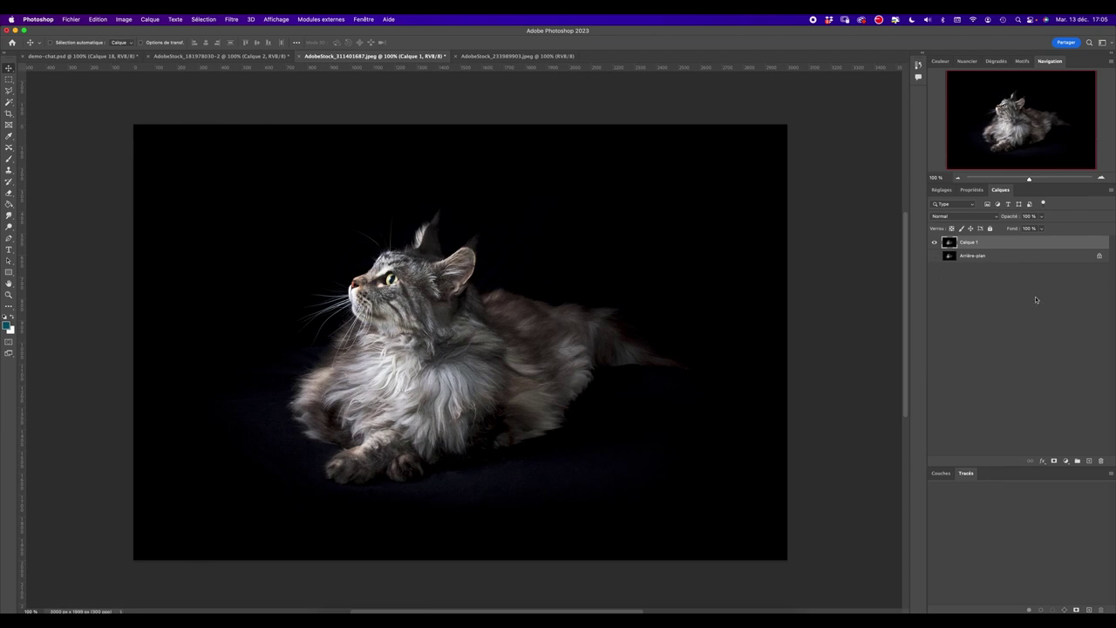
click(1088, 461)
drag(1021, 243, 1017, 263)
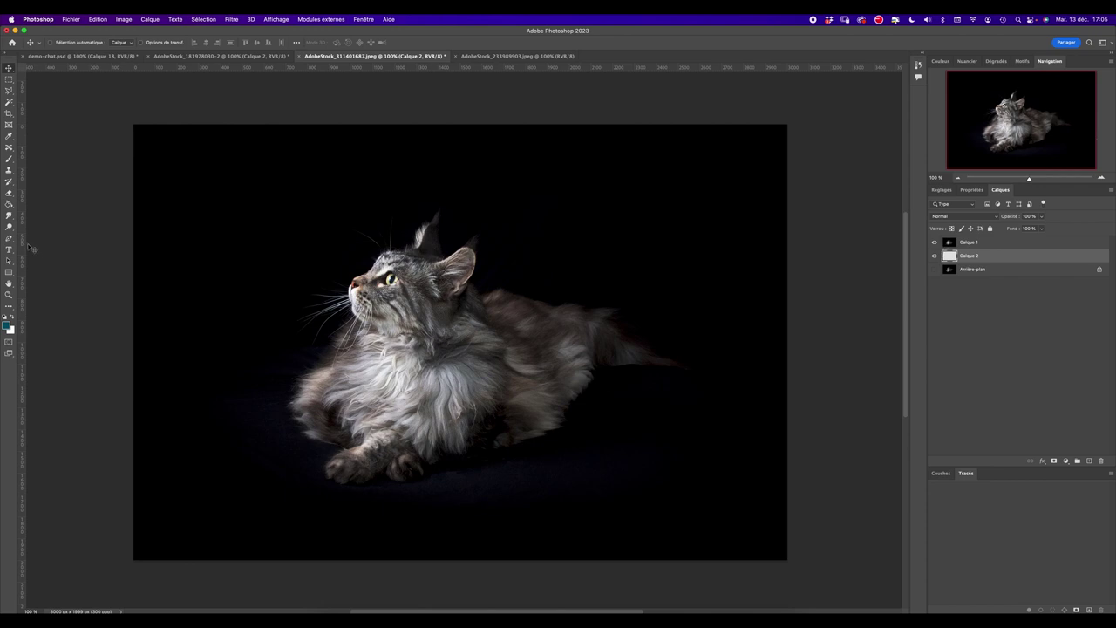
Step: Fill the new bottom layer with black using the Paint Bucket
key(d)
click(10, 203)
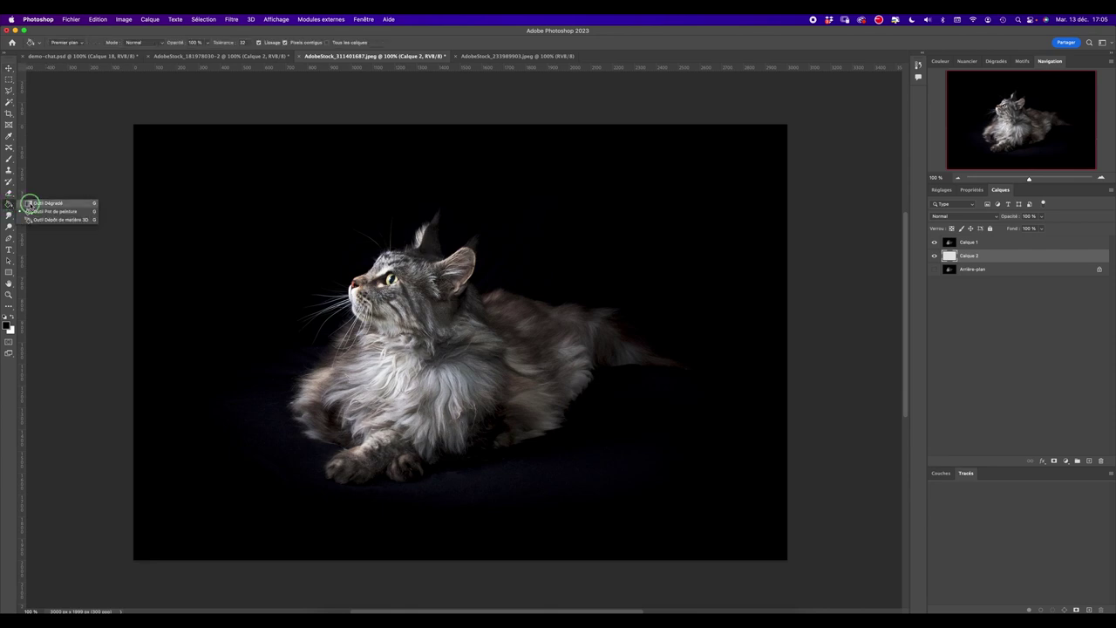
click(35, 212)
click(270, 257)
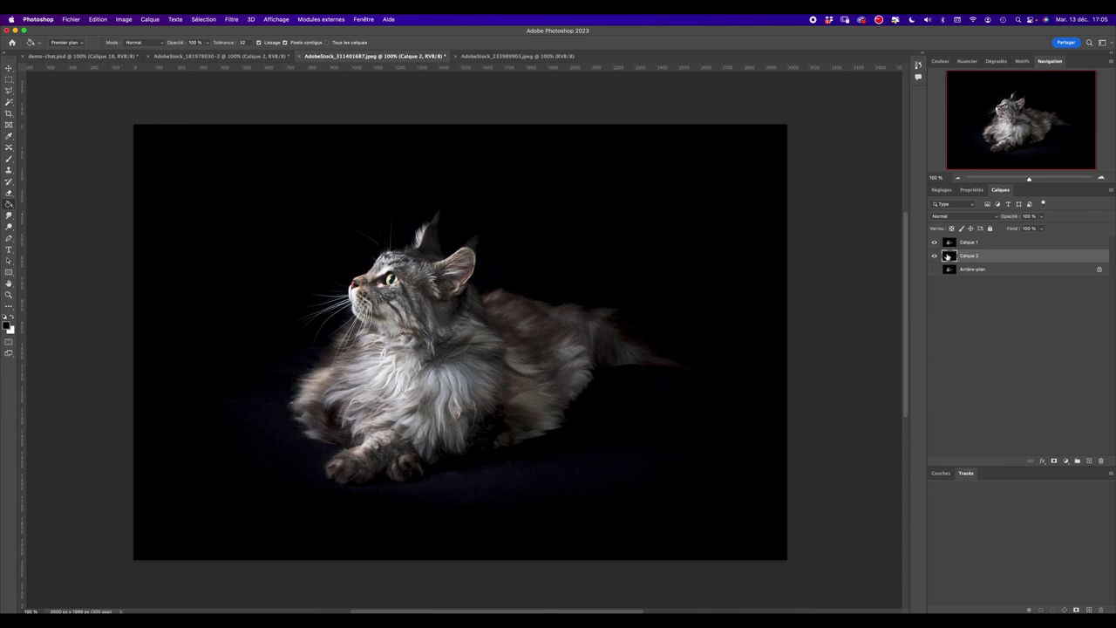
Step: Select the cat layer and move the cat toward the lower right
key(alt+bracketright)
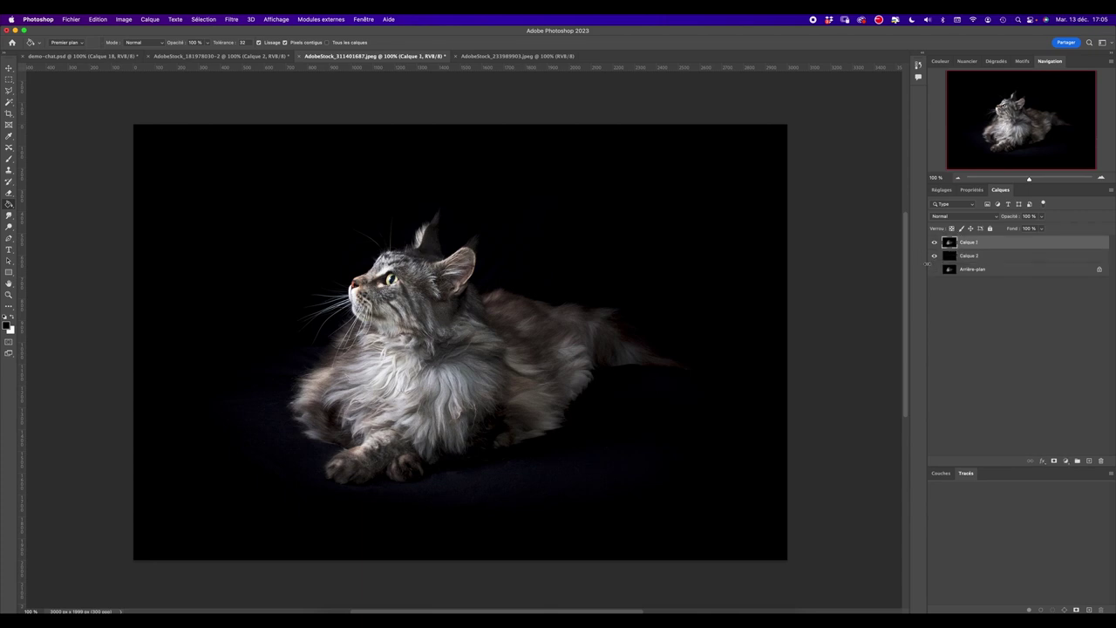
key(v)
mouse_move(417, 356)
mouse_down()
mouse_move(580, 413)
mouse_move(590, 399)
mouse_move(548, 403)
mouse_move(552, 416)
mouse_up()
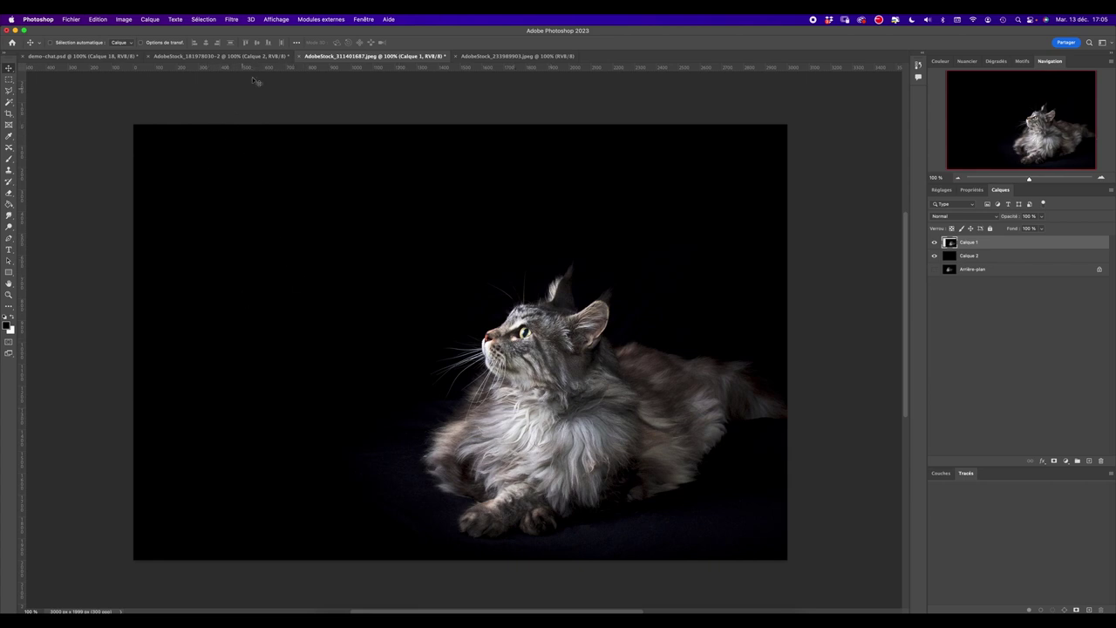
Step: Paste the turquoise butterfly into the cat photo and place it in the upper left
click(235, 58)
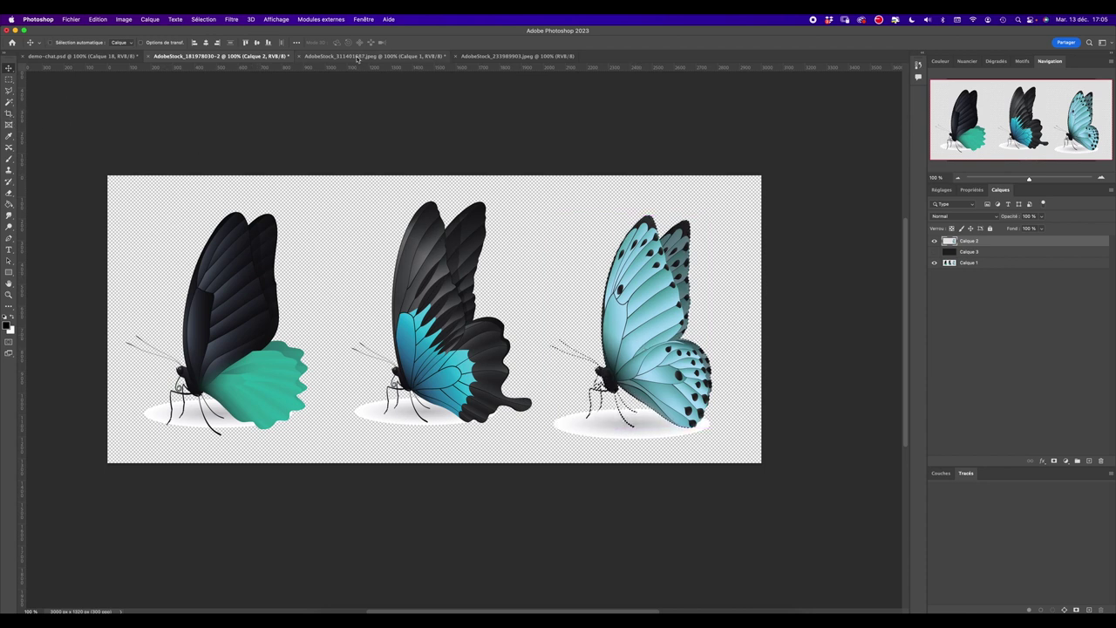
click(361, 63)
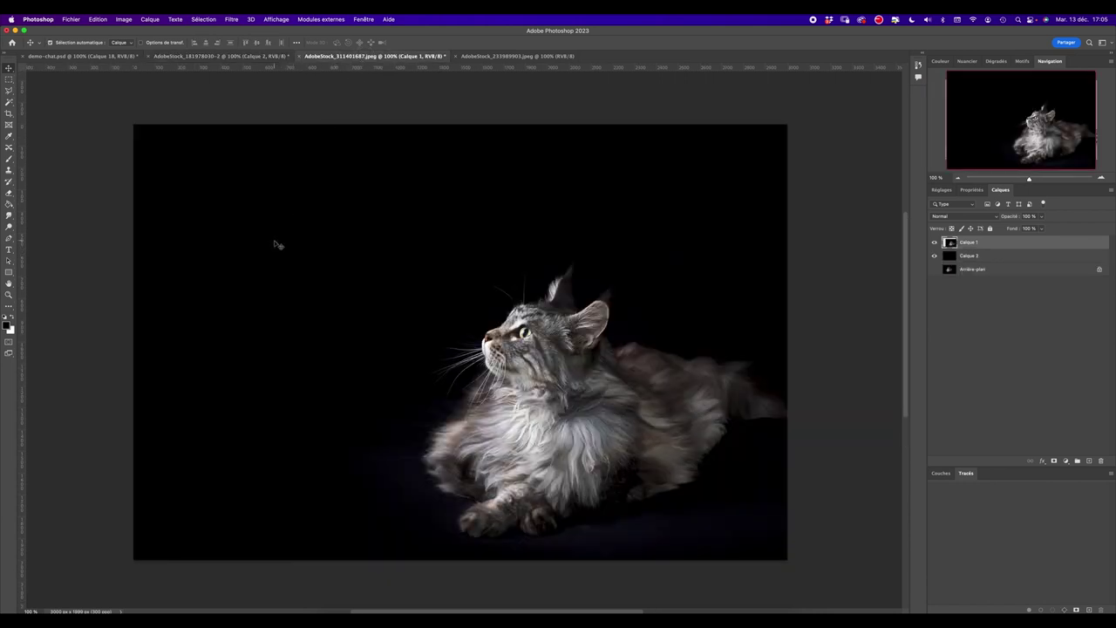
key(super+v)
drag(480, 351, 302, 264)
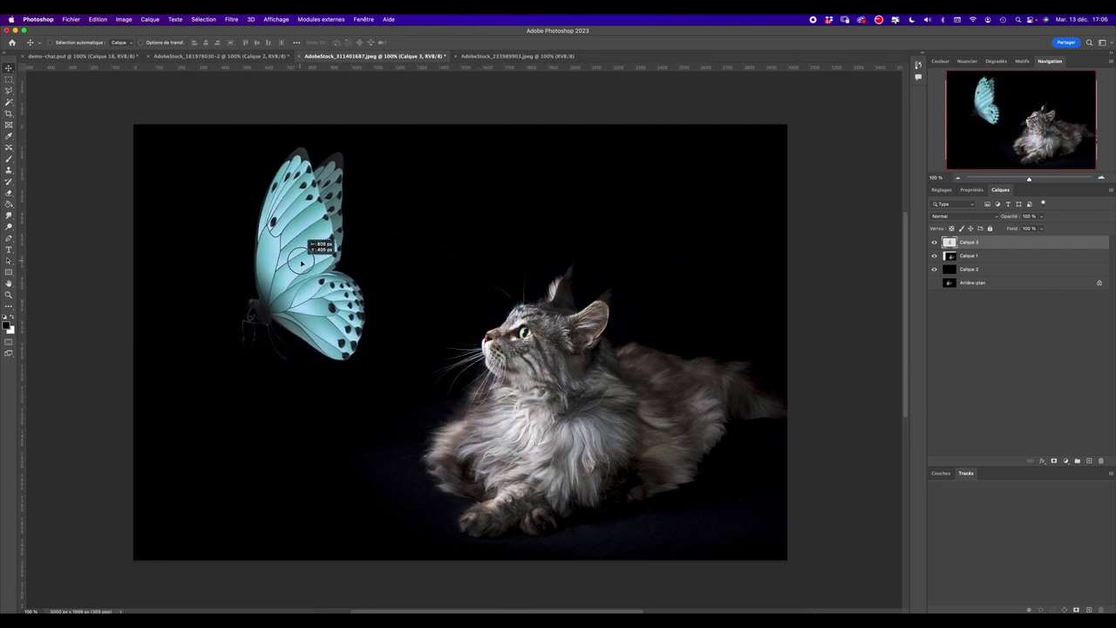
drag(302, 263, 305, 265)
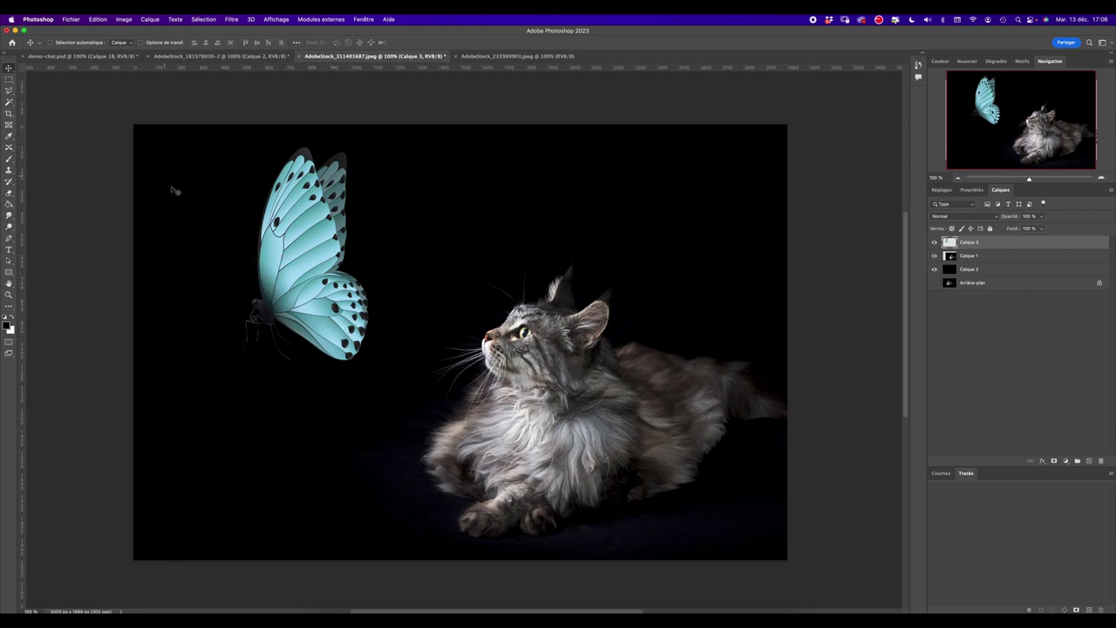
click(98, 19)
mouse_move(113, 211)
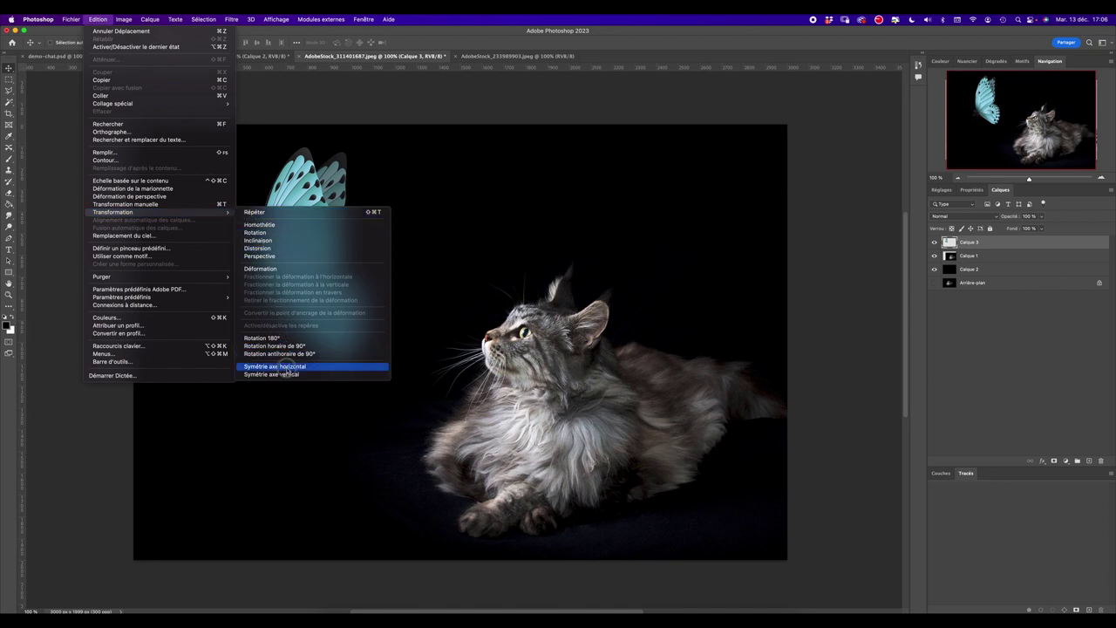
Step: Flip the butterfly horizontally, shrink it, tilt it about 13.4° and nudge it toward the cat
click(288, 367)
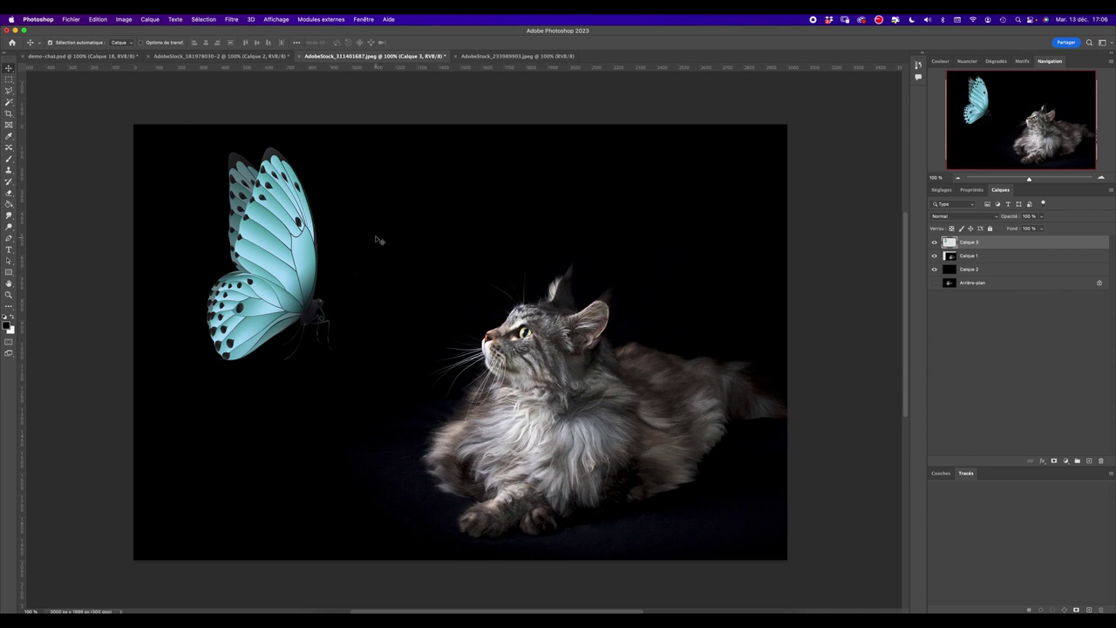
key(super+t)
drag(369, 147, 327, 185)
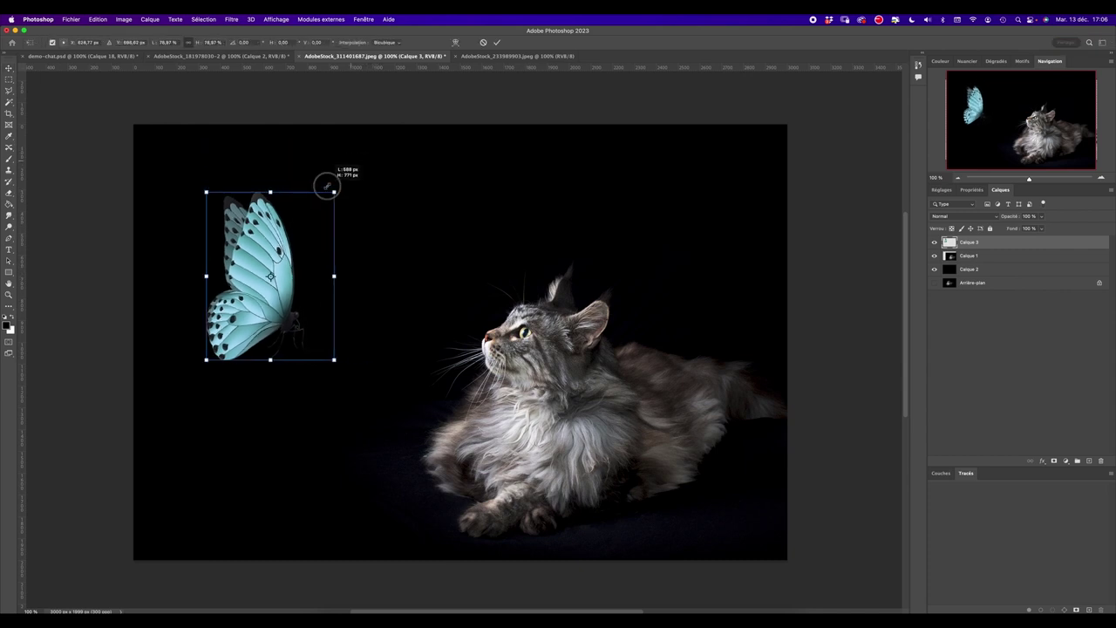
drag(348, 182, 366, 210)
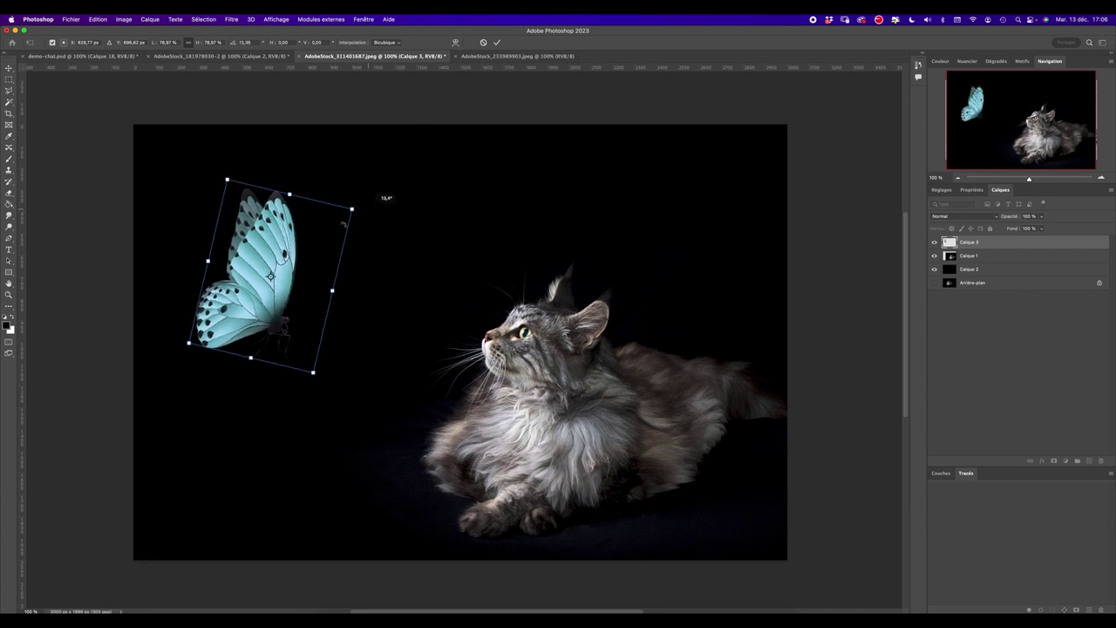
mouse_move(269, 253)
mouse_down()
mouse_move(332, 251)
mouse_move(328, 242)
mouse_up()
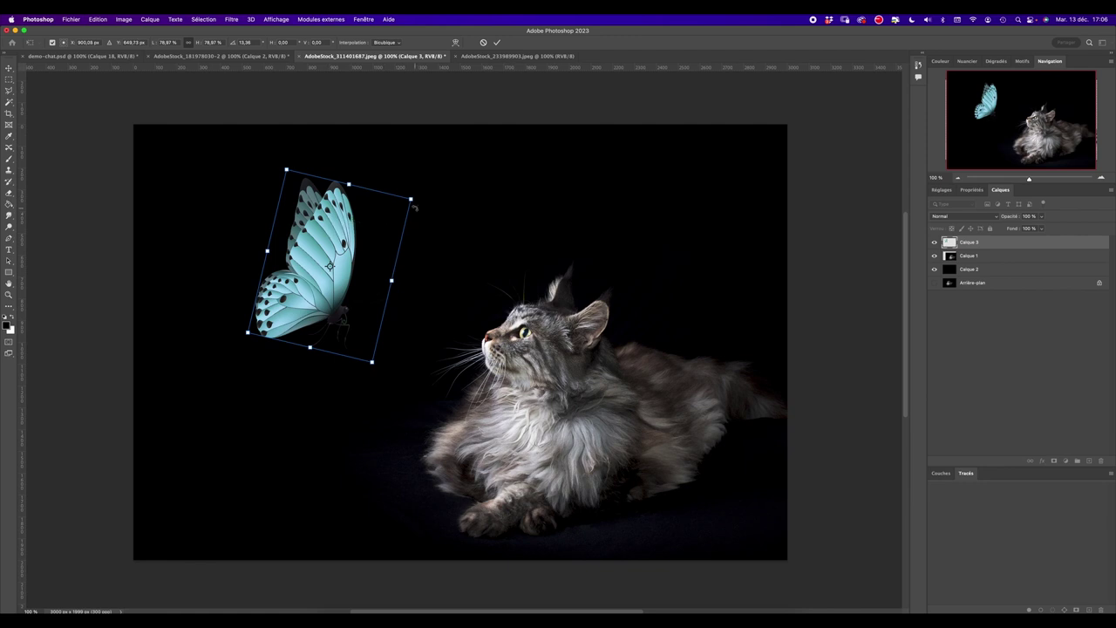
drag(412, 198, 388, 218)
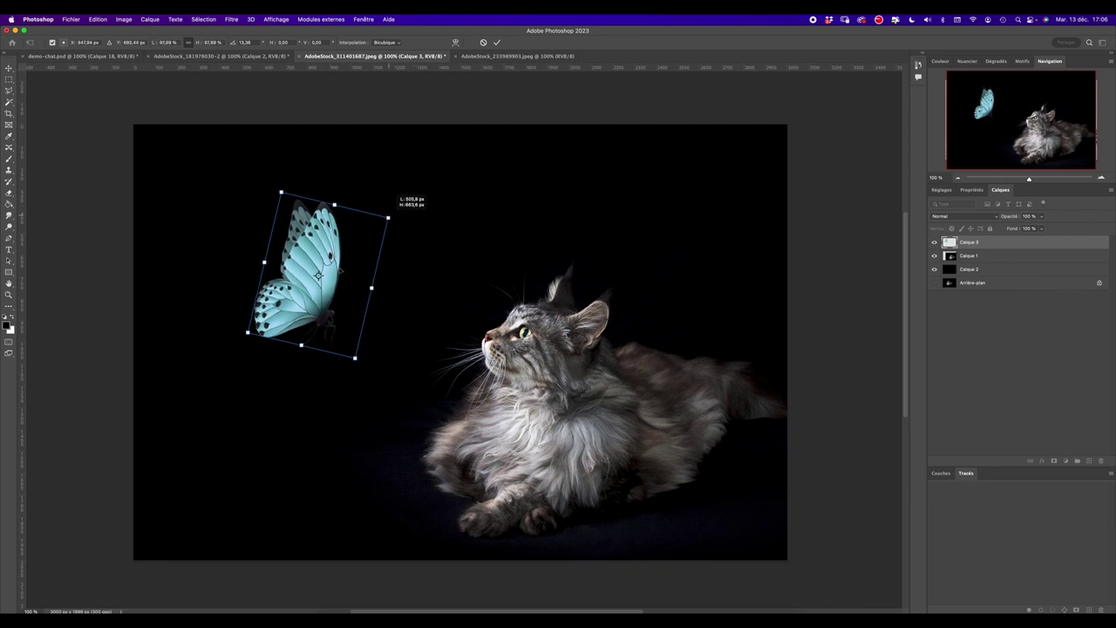
drag(334, 286, 355, 281)
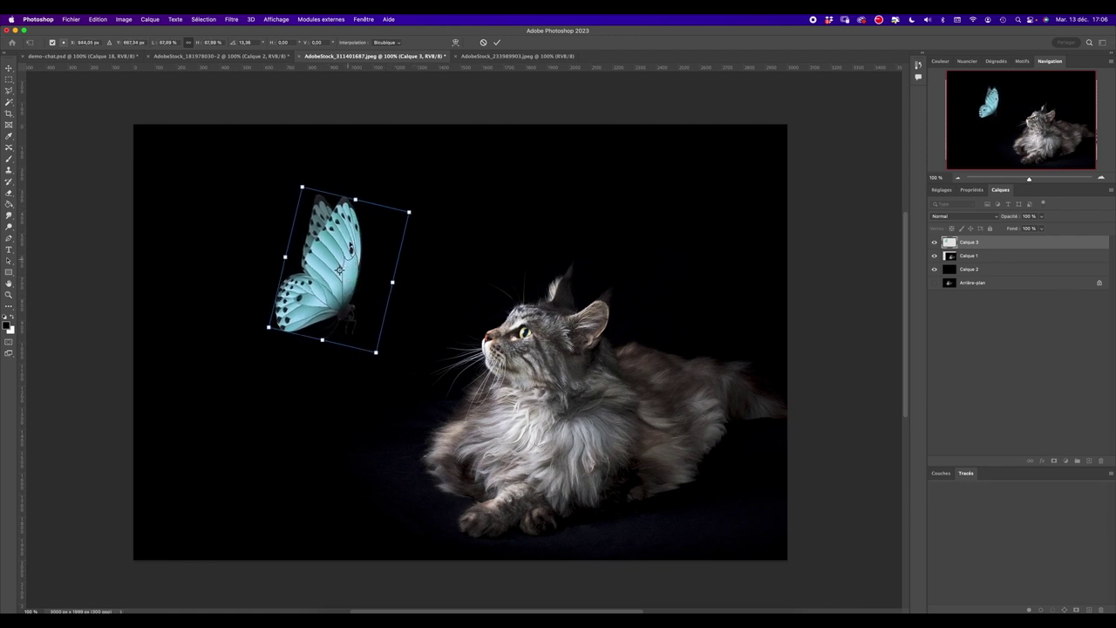
key(Return)
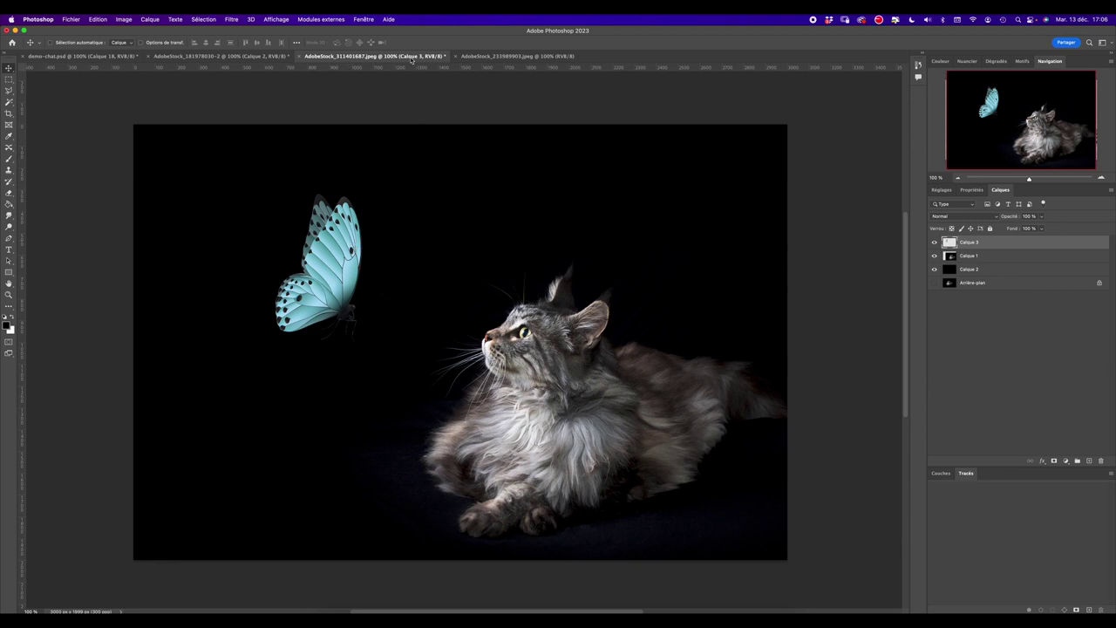
key(ctrl+t)
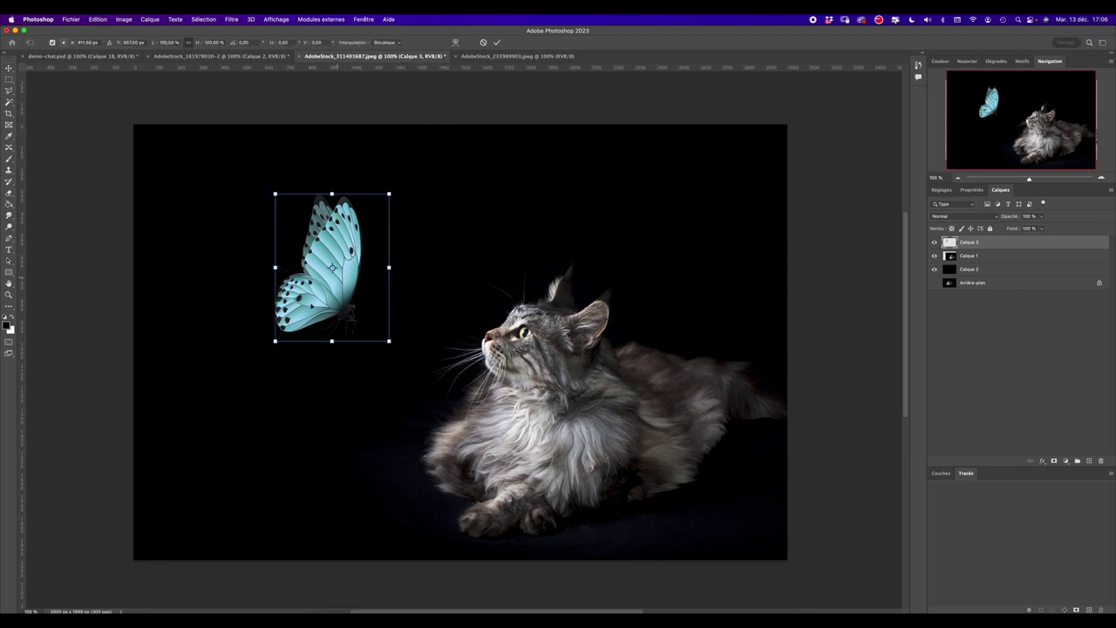
Step: Warp the butterfly's upper and lower wings into a more dynamic shape
click(455, 43)
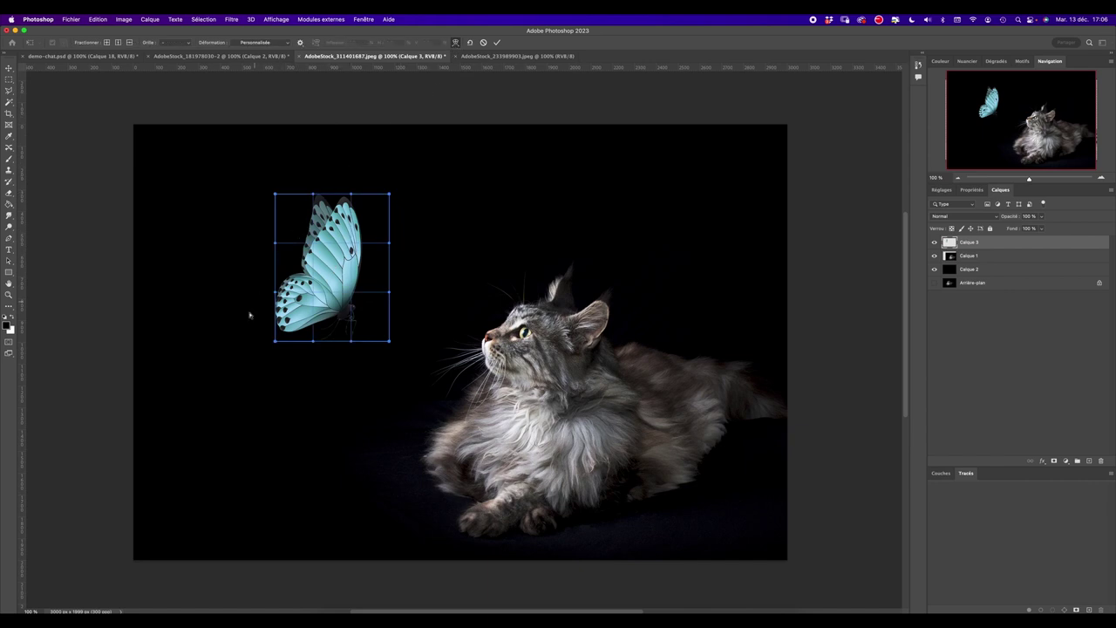
drag(276, 342, 256, 340)
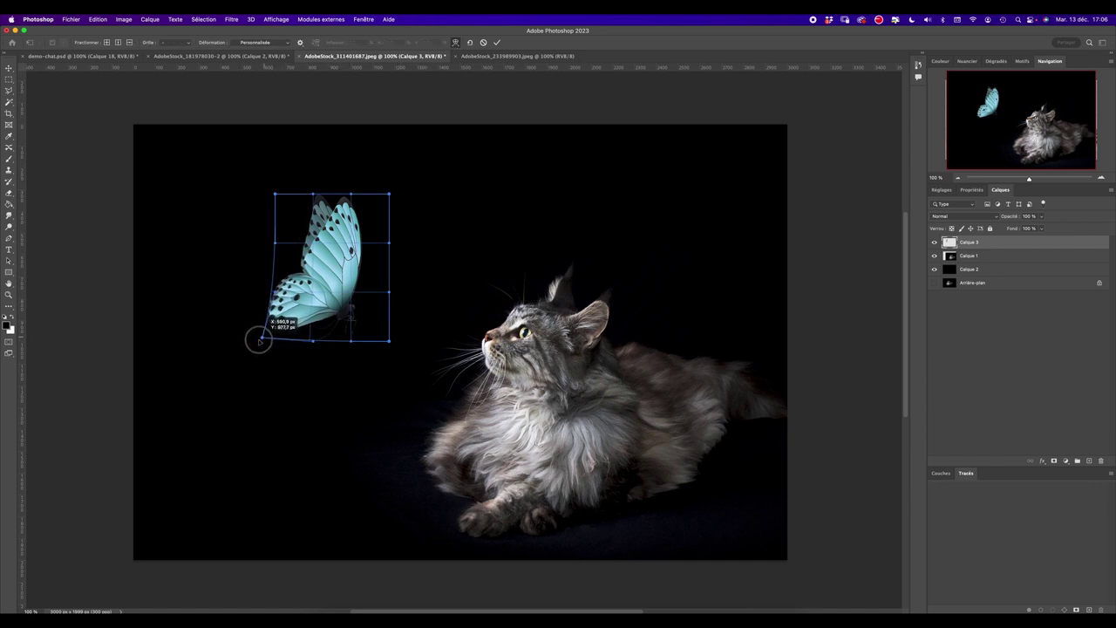
drag(388, 196, 399, 185)
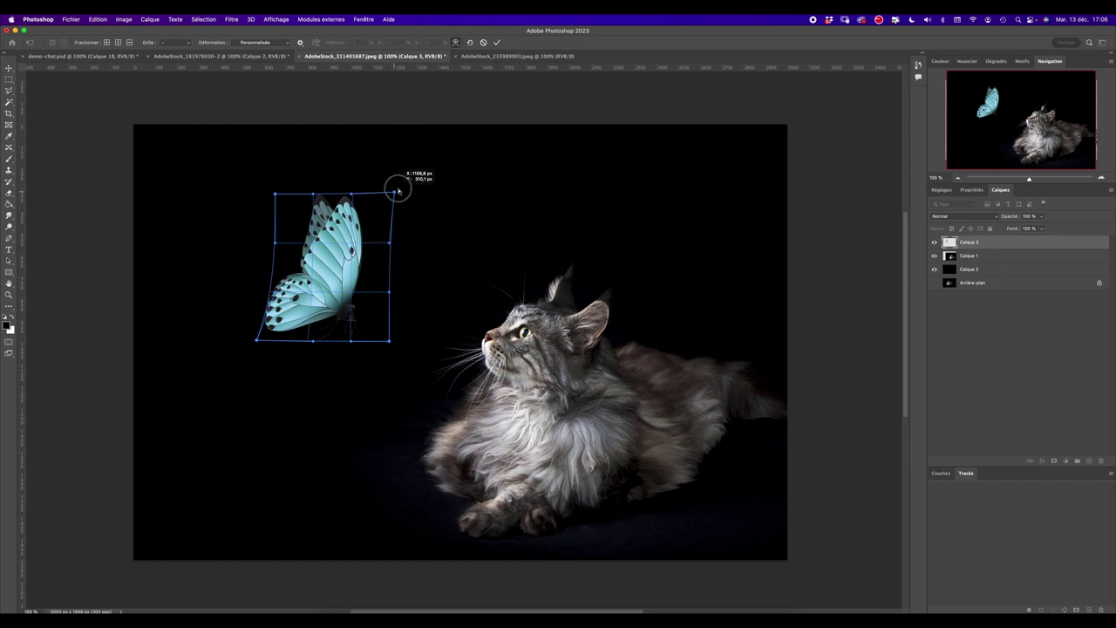
drag(341, 244, 355, 247)
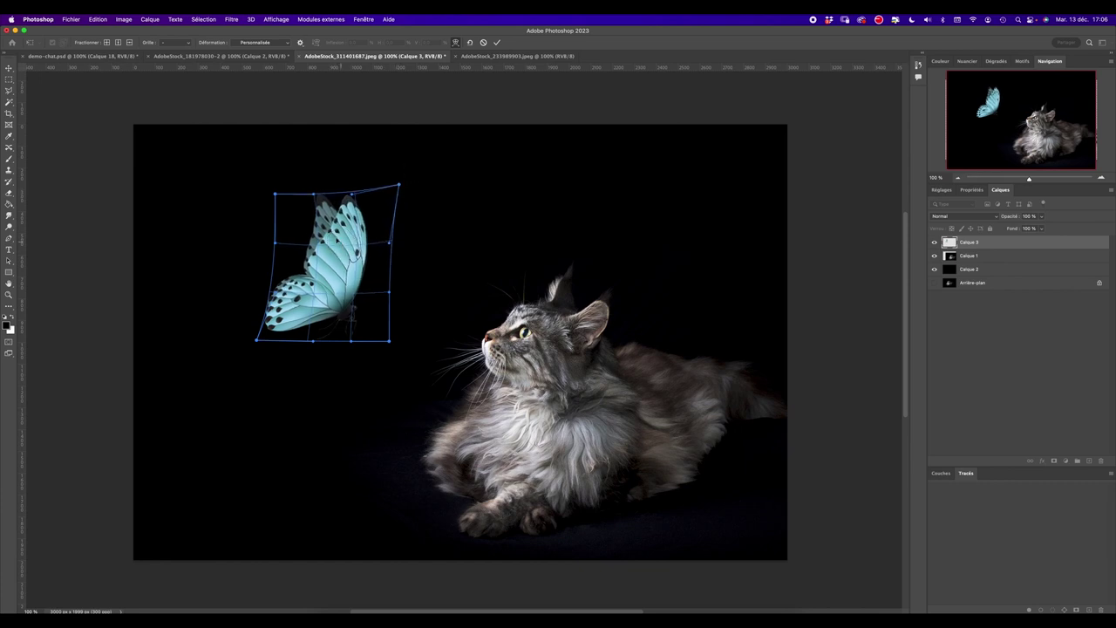
drag(314, 199, 286, 188)
drag(284, 264, 285, 271)
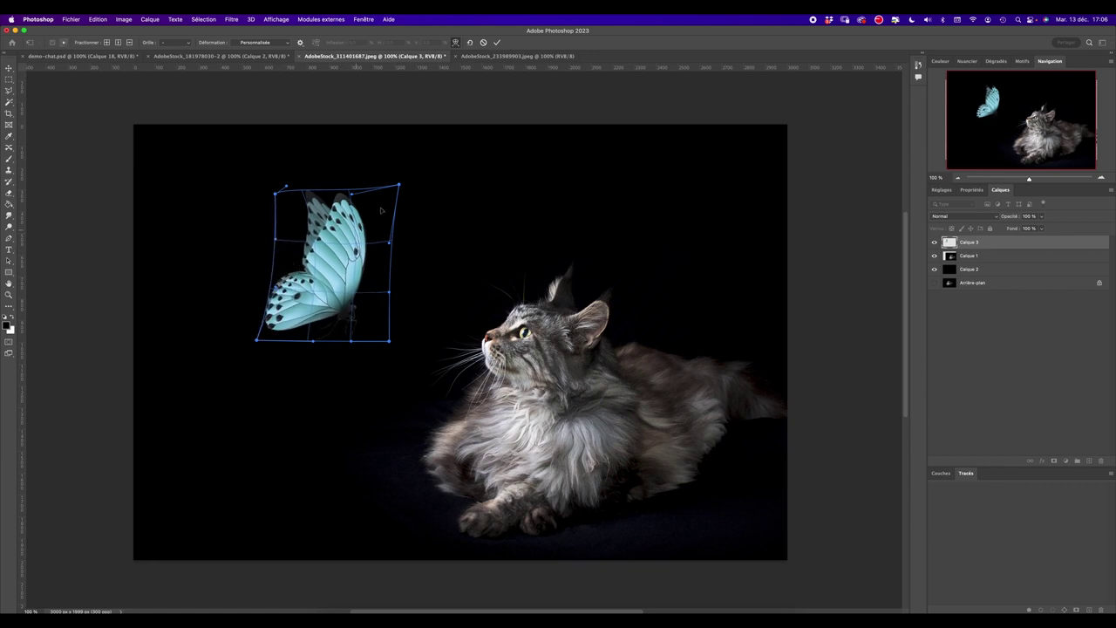
click(497, 43)
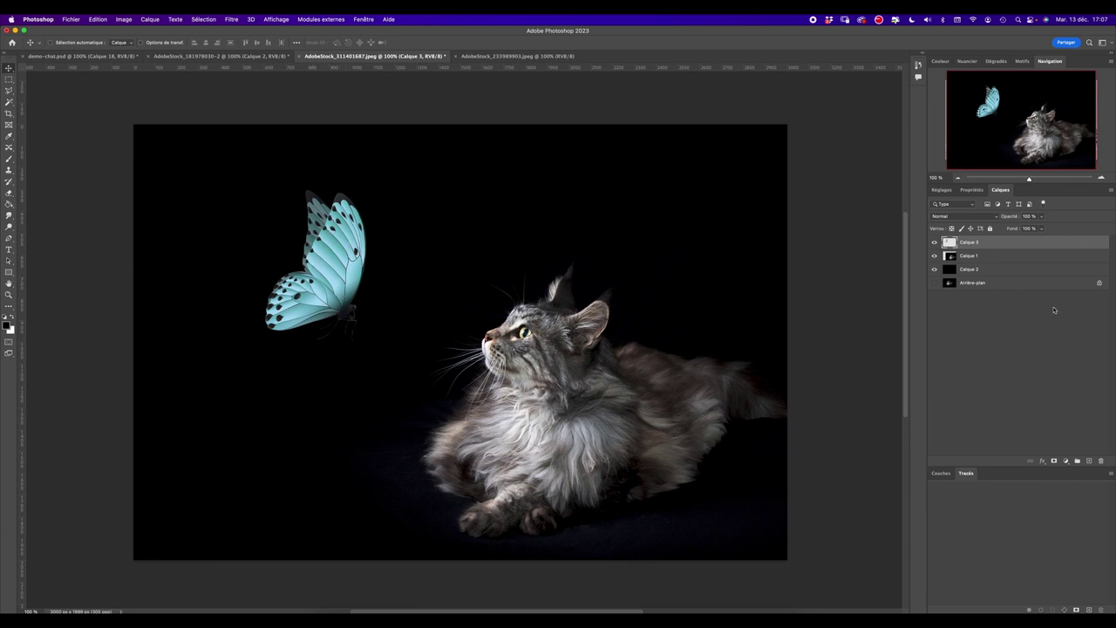
Step: Rename the butterfly layer 'papillon' and add a new layer named 'glow' above it
text(papillon)
key(Return)
click(1088, 461)
text(d)
text(glow)
key(Return)
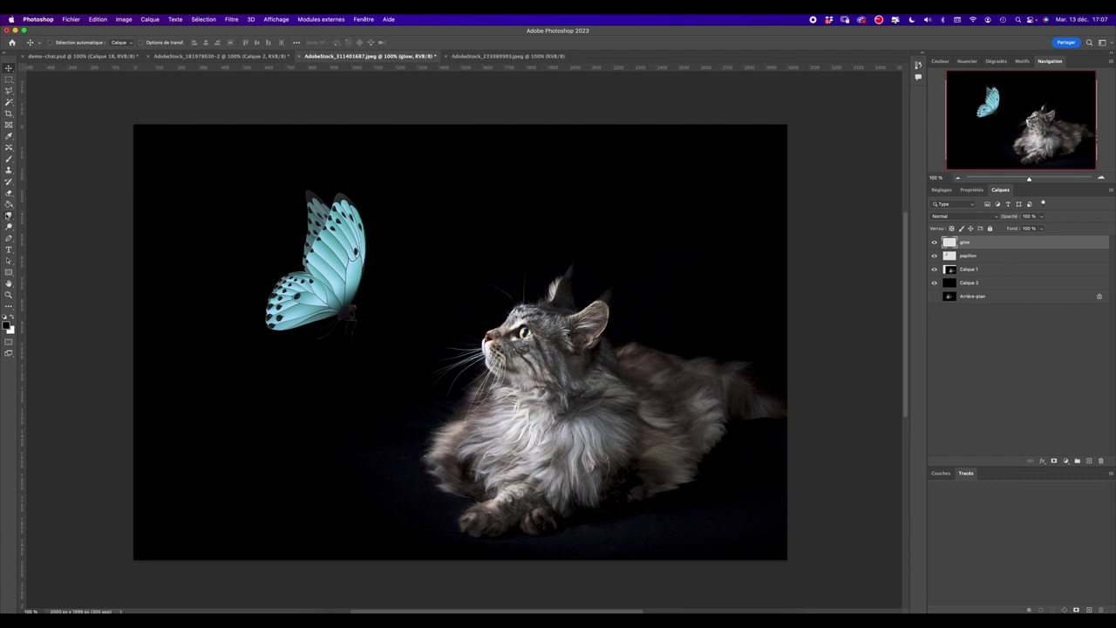
click(9, 201)
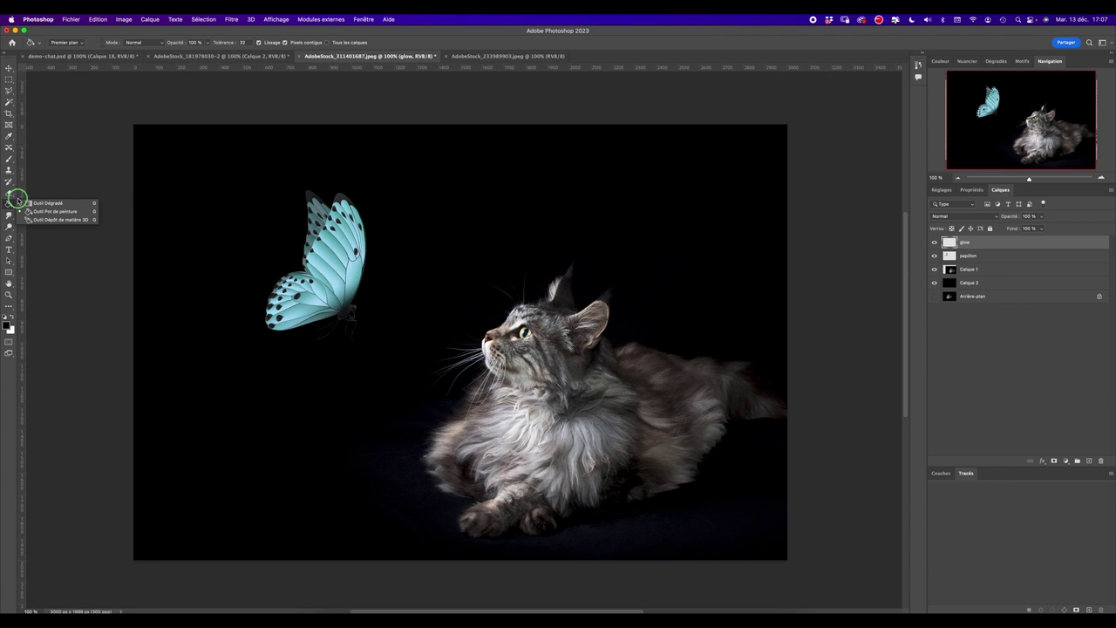
Step: Choose the Gradient tool and set its opacity to 100 %
click(43, 202)
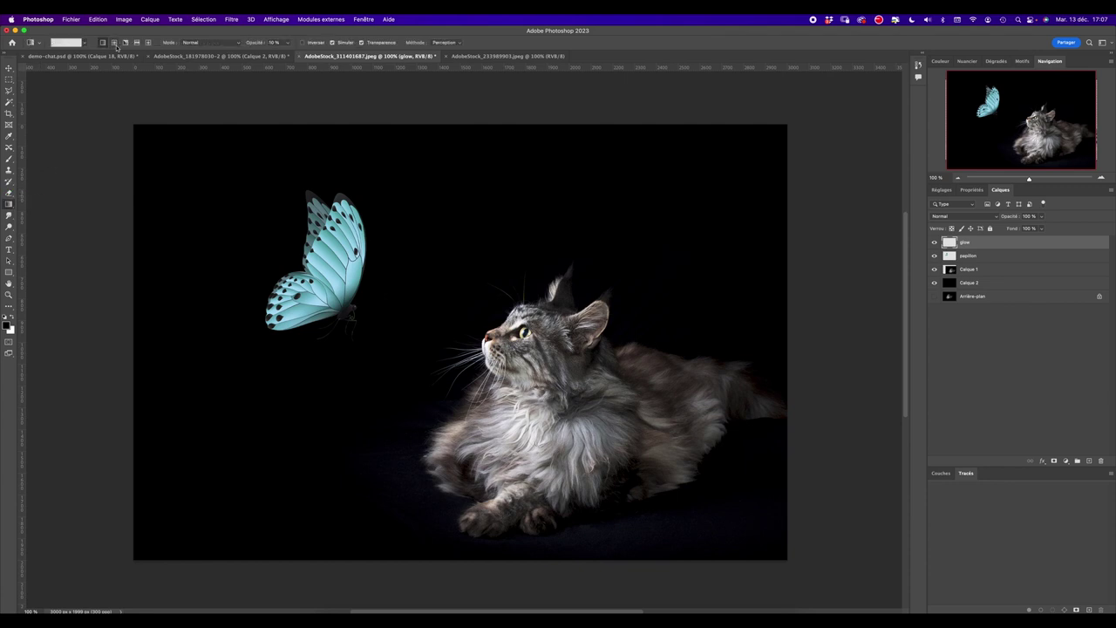
click(85, 44)
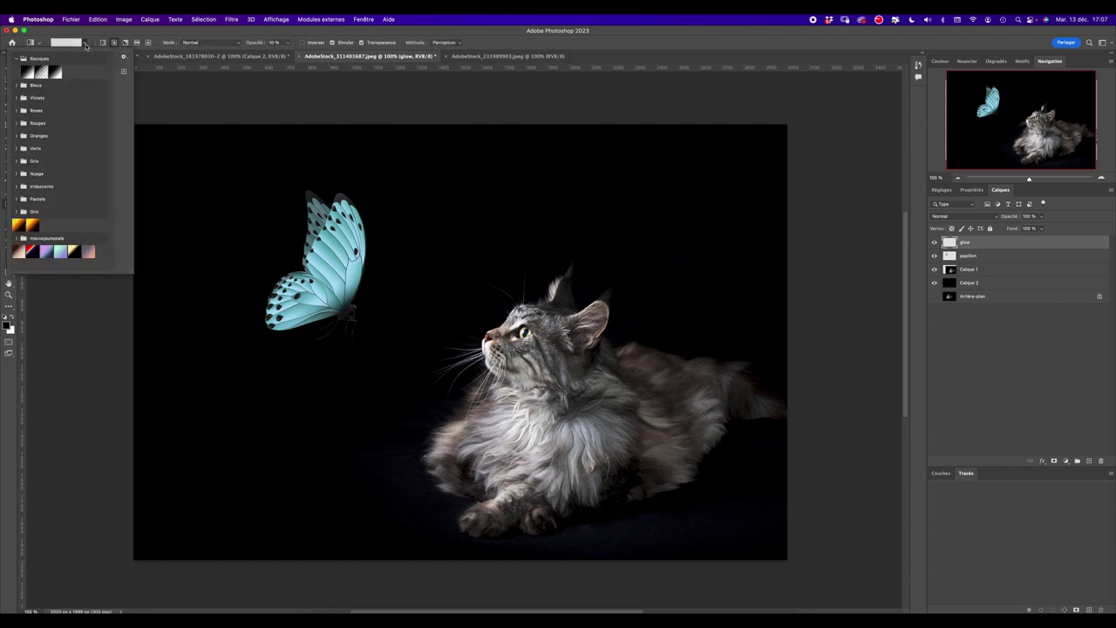
click(50, 37)
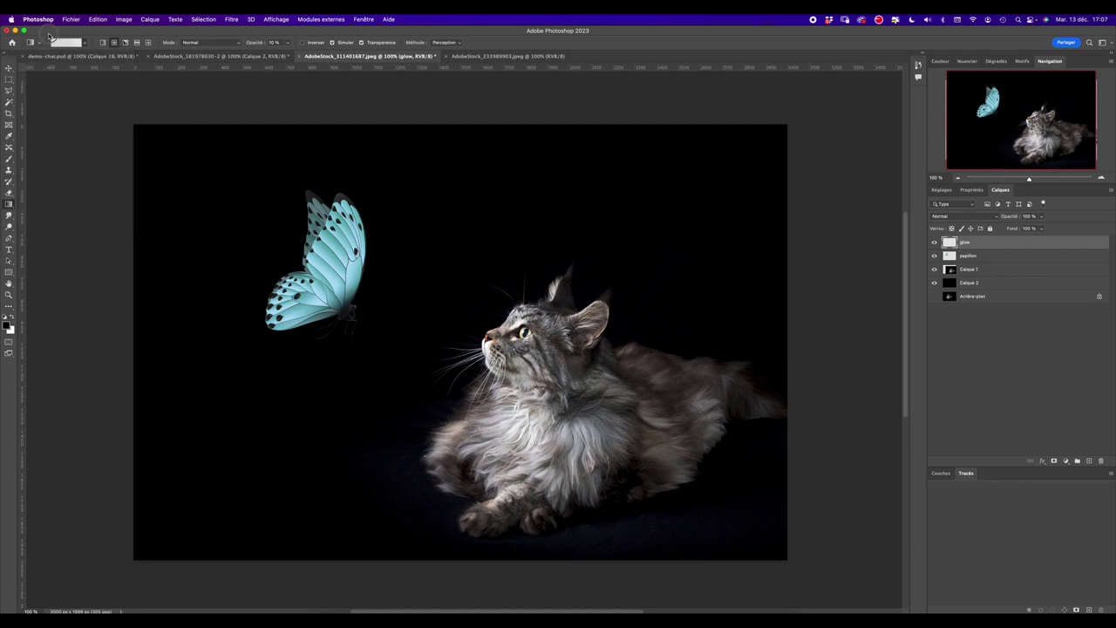
click(289, 43)
drag(290, 52, 324, 52)
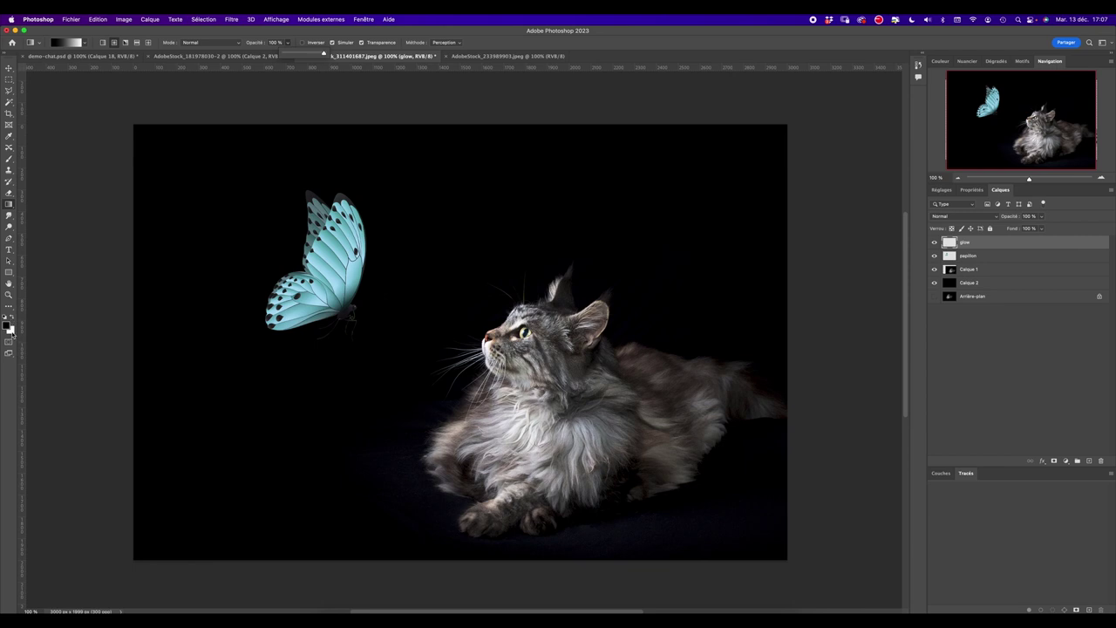
Step: Set the background colour to dark teal 005368, then test a radial gradient and undo it
click(12, 330)
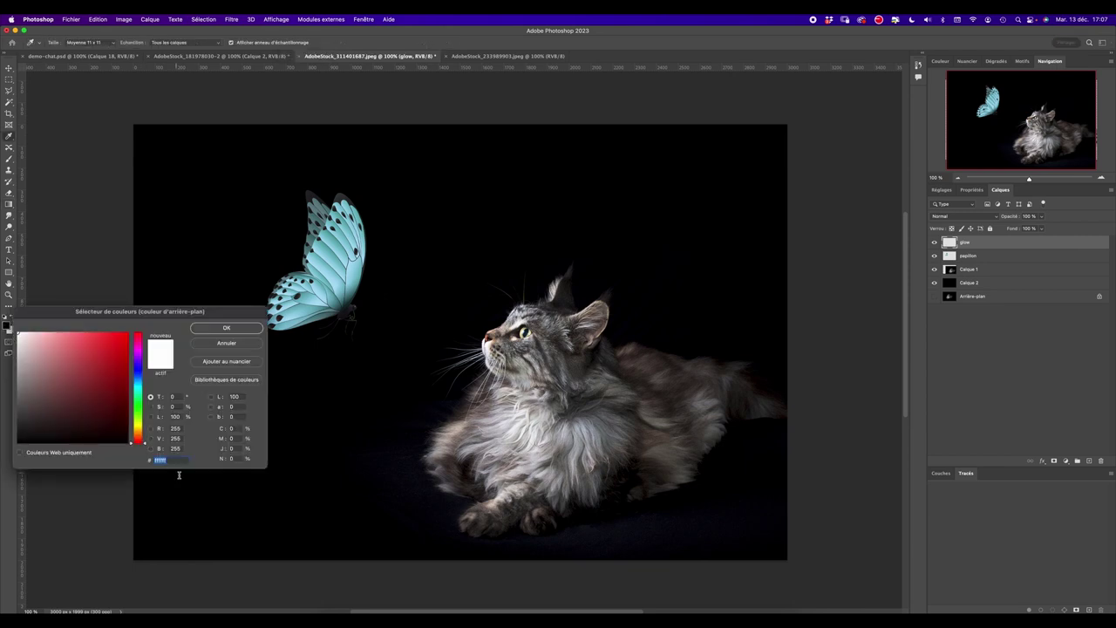
text(005368)
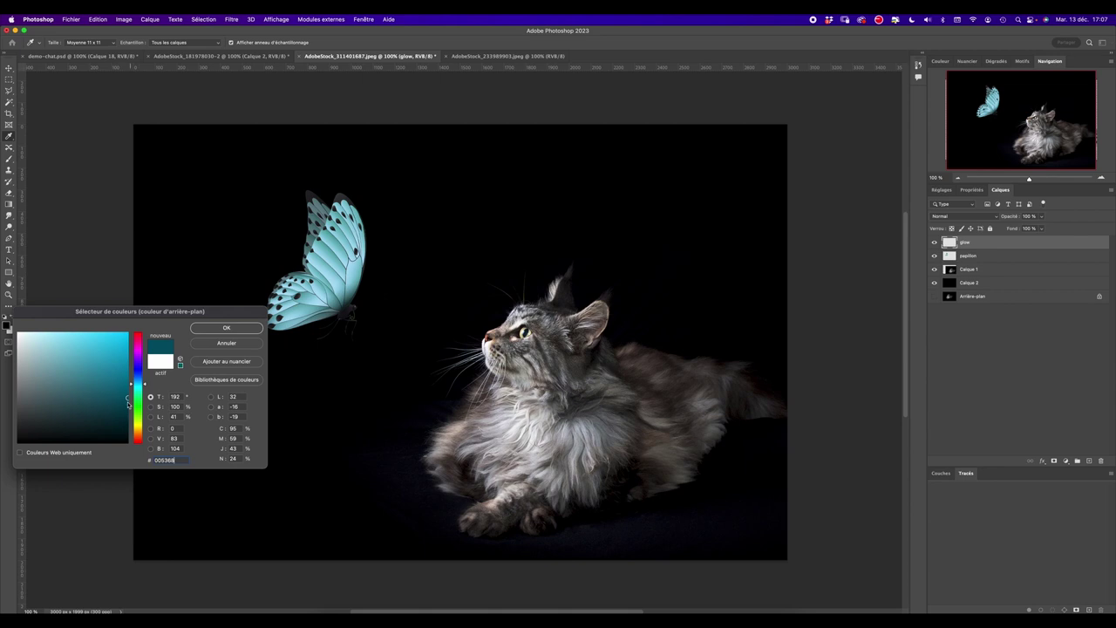
click(209, 328)
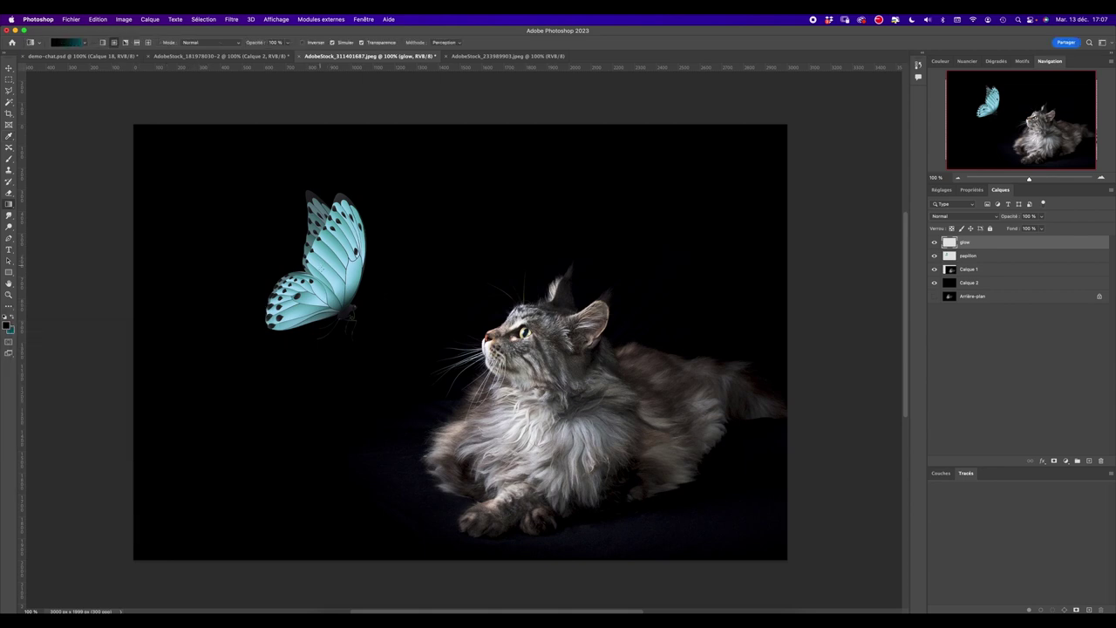
drag(322, 267, 398, 381)
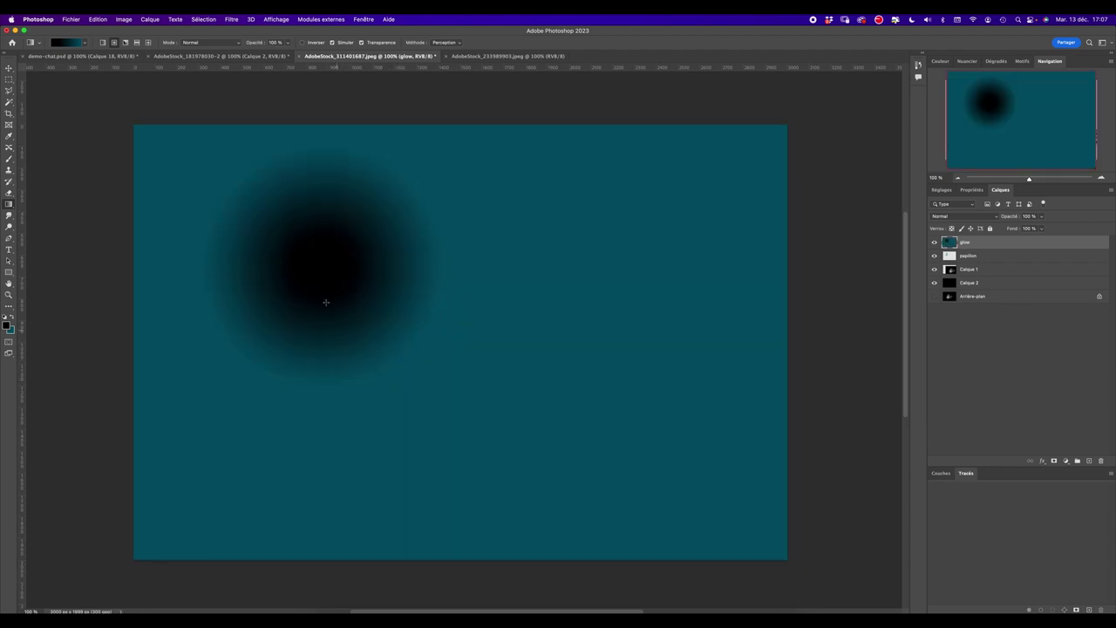
key(ctrl+z)
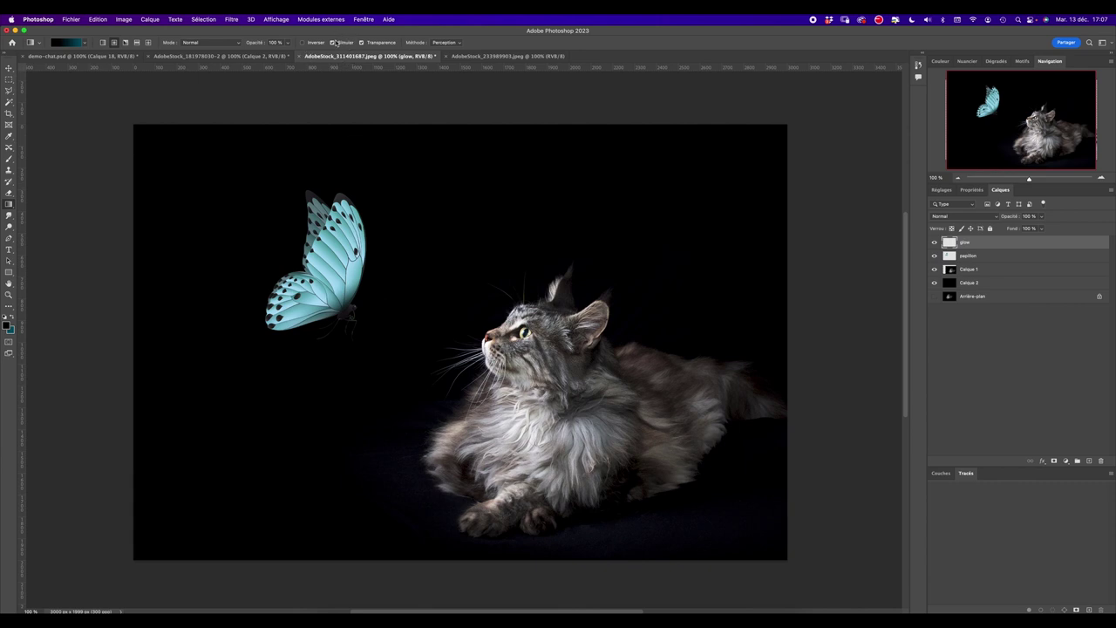
Step: Reverse the gradient and draw a teal-to-black radial glow centred on the butterfly
click(303, 43)
drag(321, 268, 416, 381)
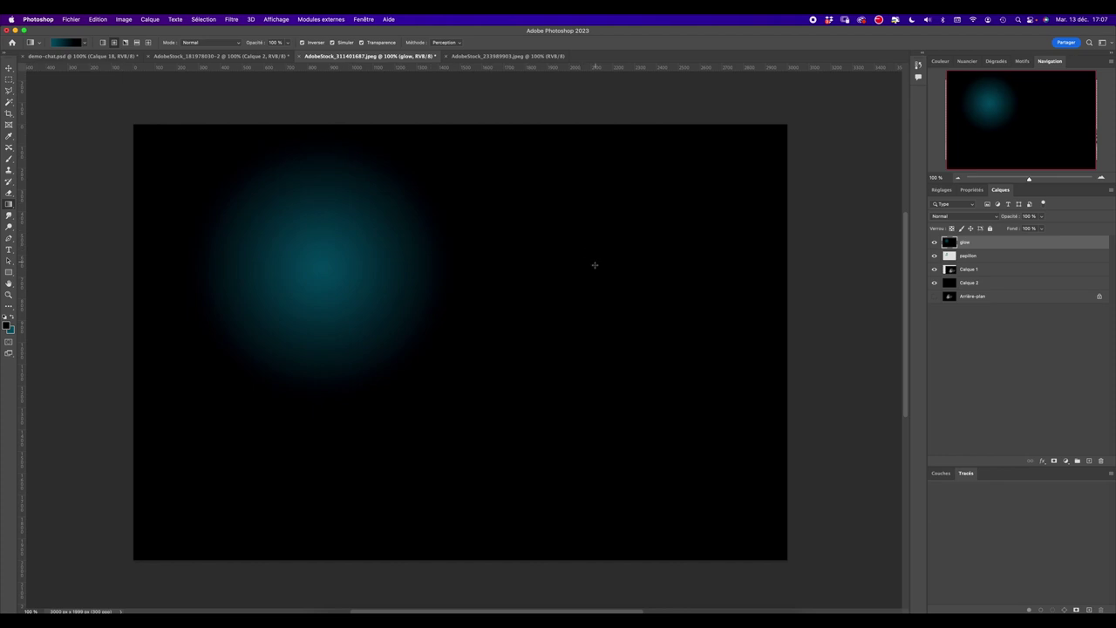
key(super+z)
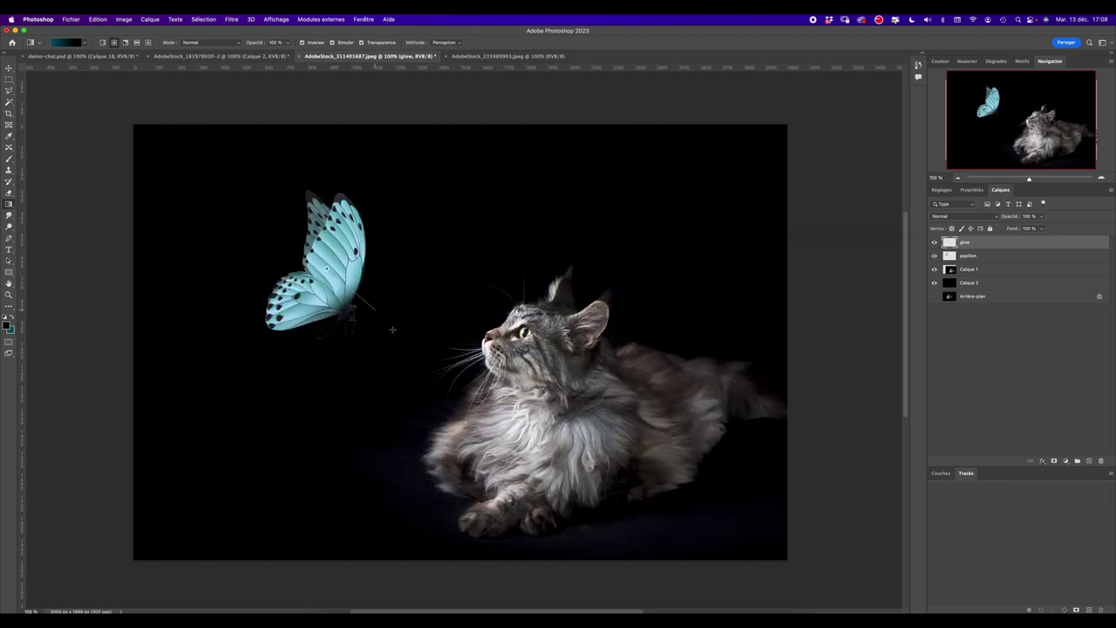
key(super+shift+z)
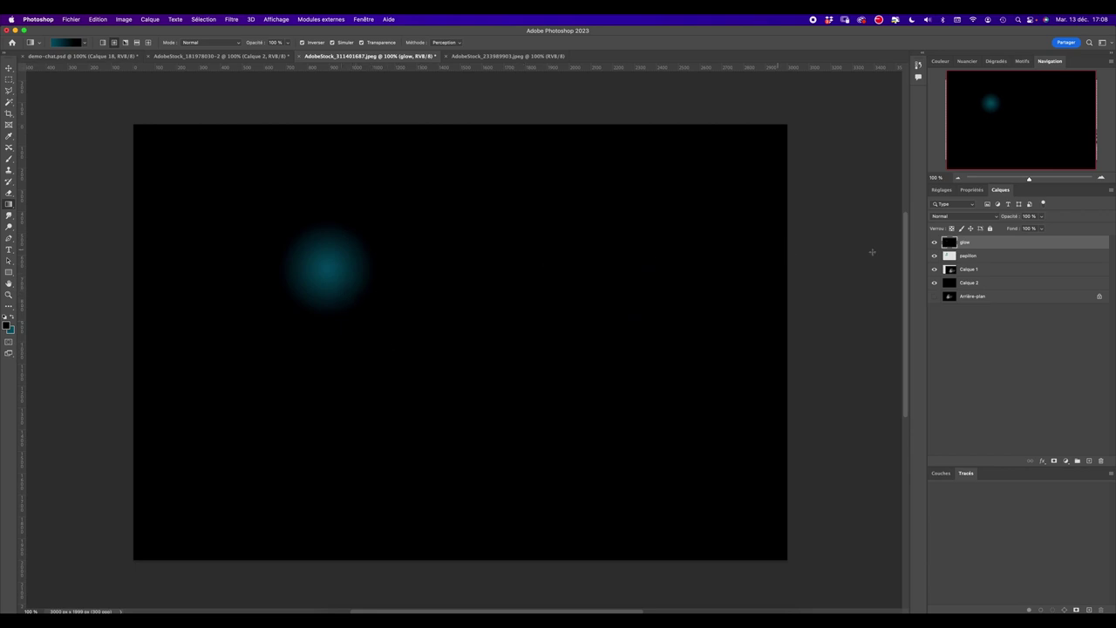
Step: Set the glow layer to Densité couleur -, redraw the glow, and lower opacity to 71%
click(948, 216)
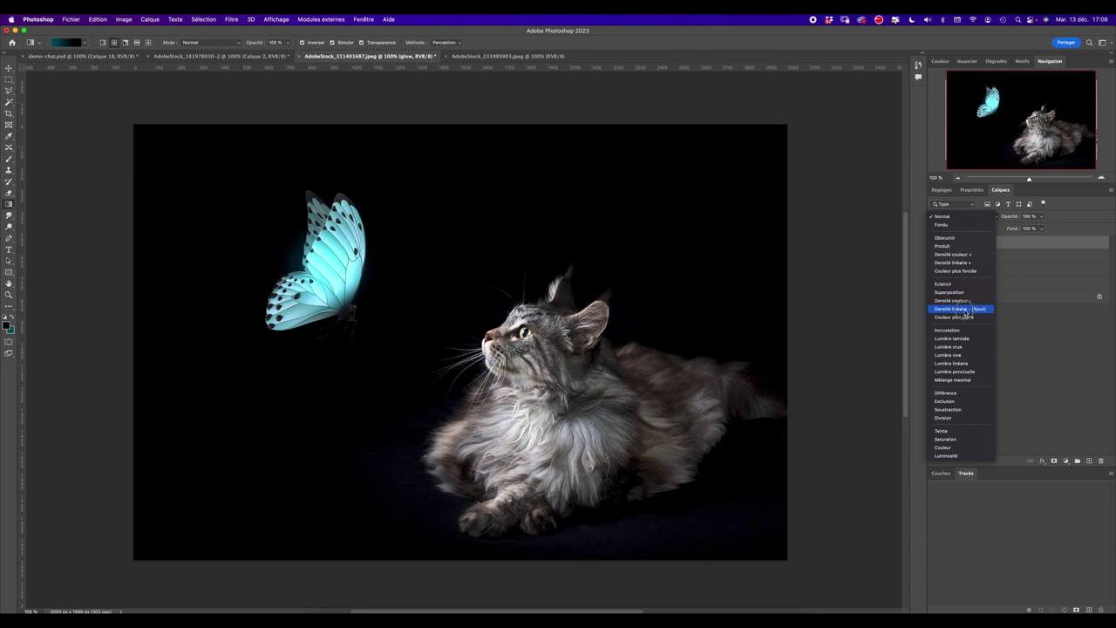
click(959, 300)
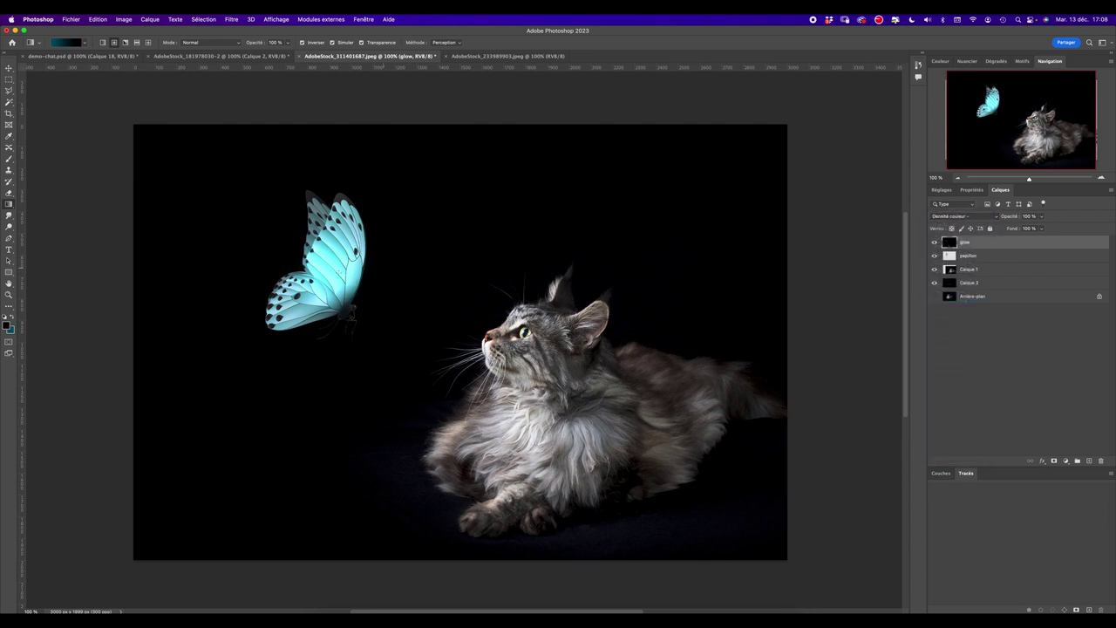
drag(321, 278, 388, 354)
drag(381, 343, 415, 391)
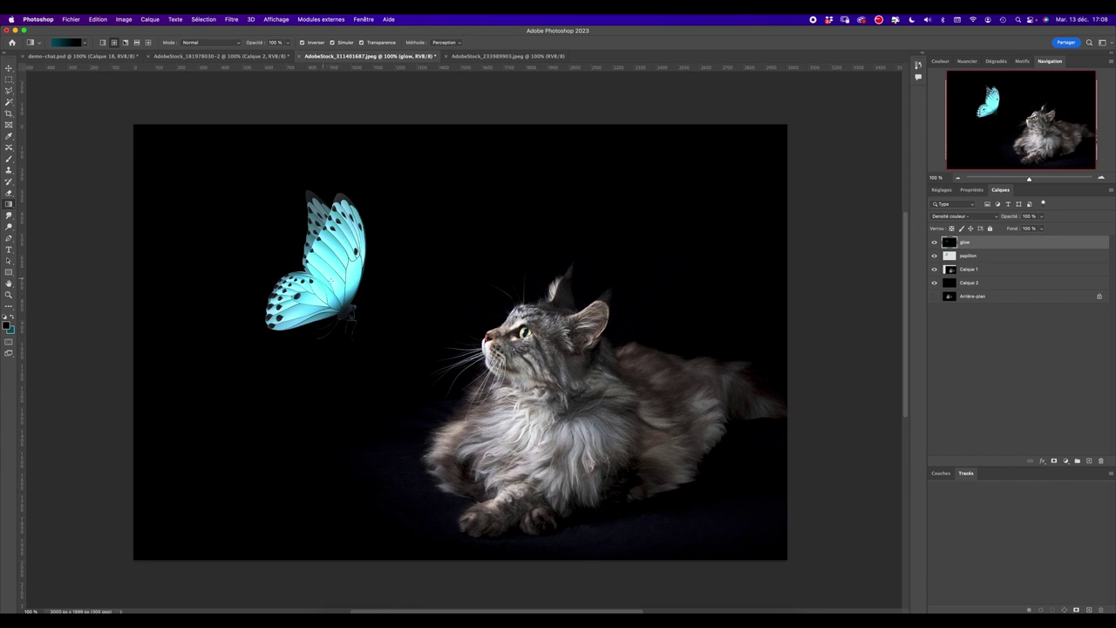
click(1042, 216)
drag(1042, 227, 1031, 227)
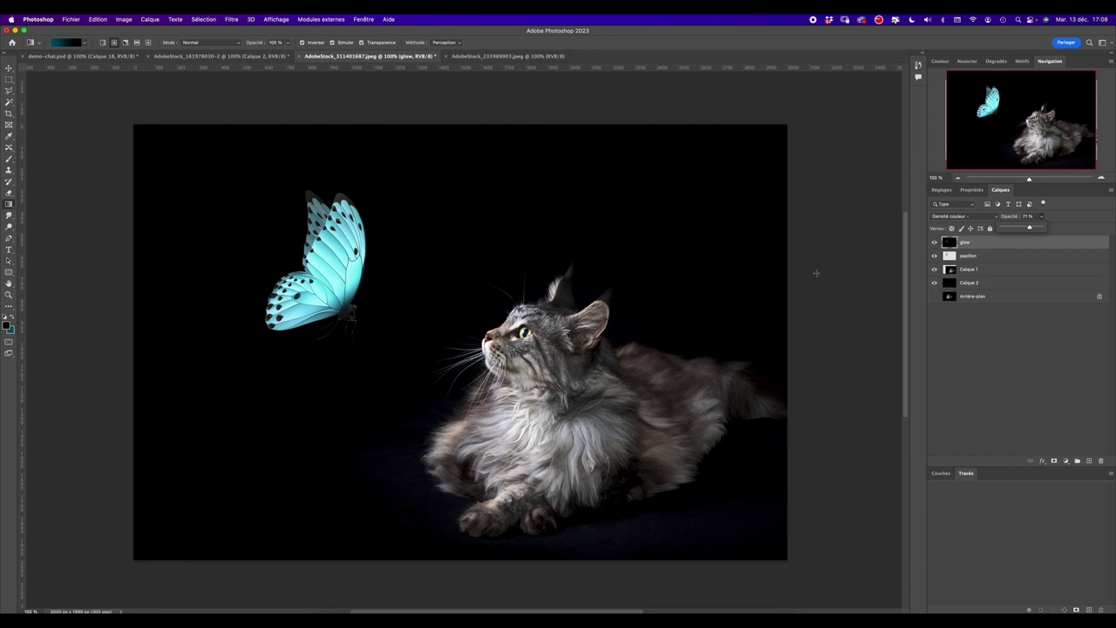
click(986, 272)
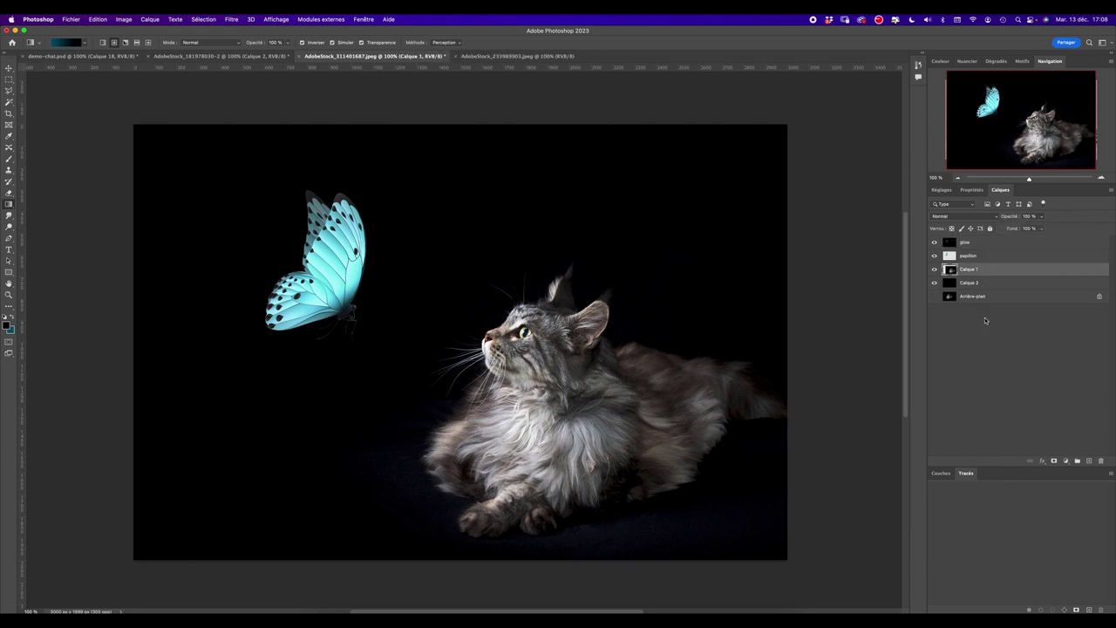
Step: Add a new layer above Calque 1 and fill it with the butterfly's sampled cyan
click(1089, 461)
key(i)
click(333, 255)
key(g)
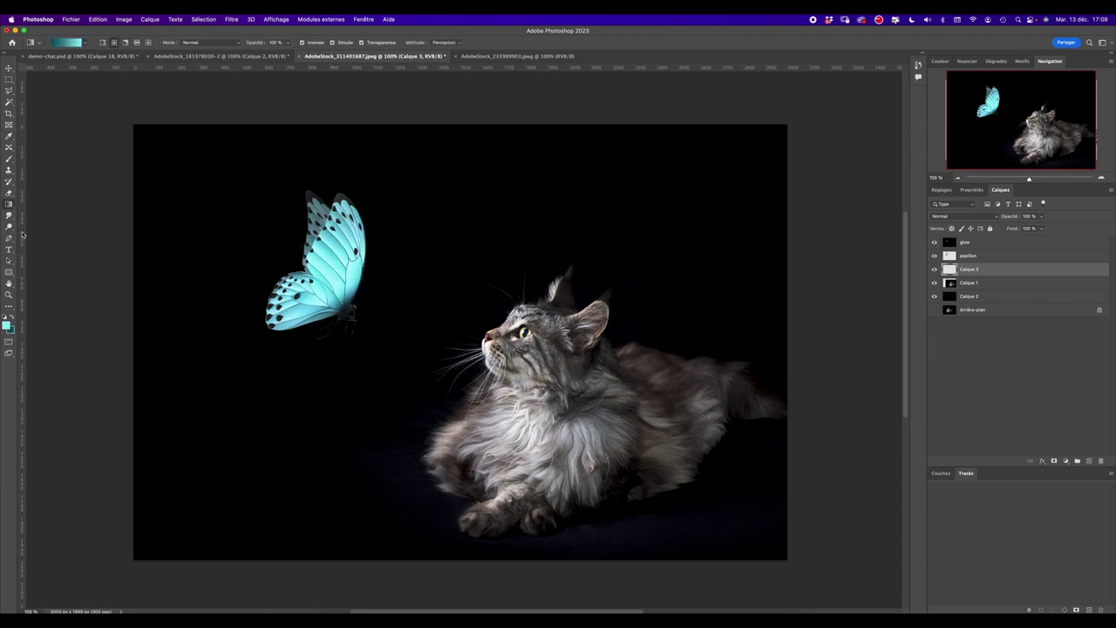
drag(9, 203, 31, 211)
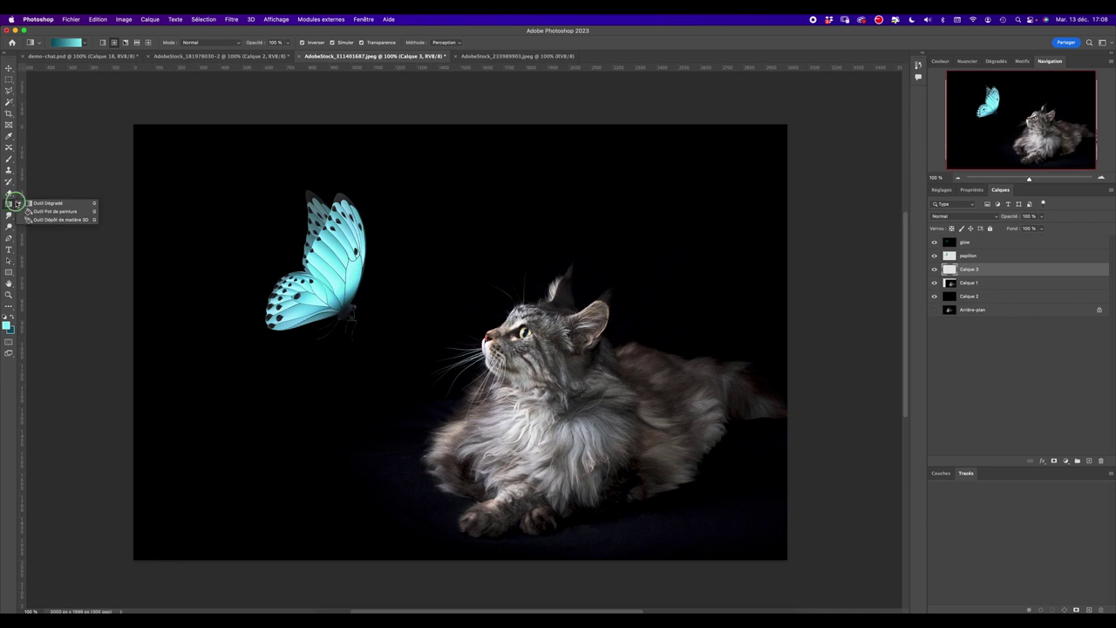
click(30, 211)
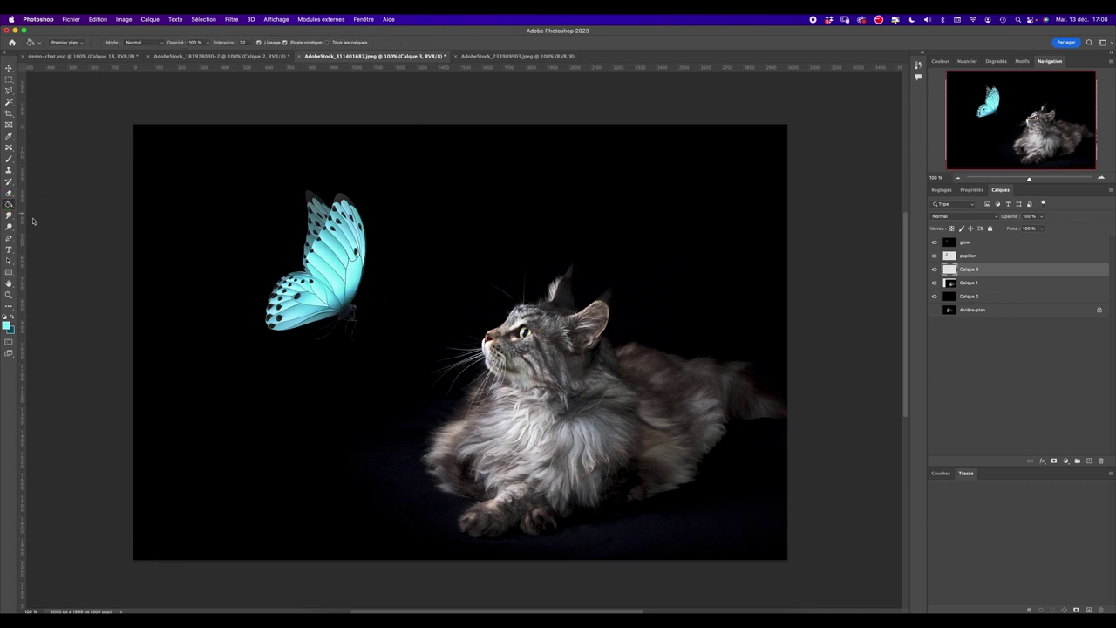
click(192, 253)
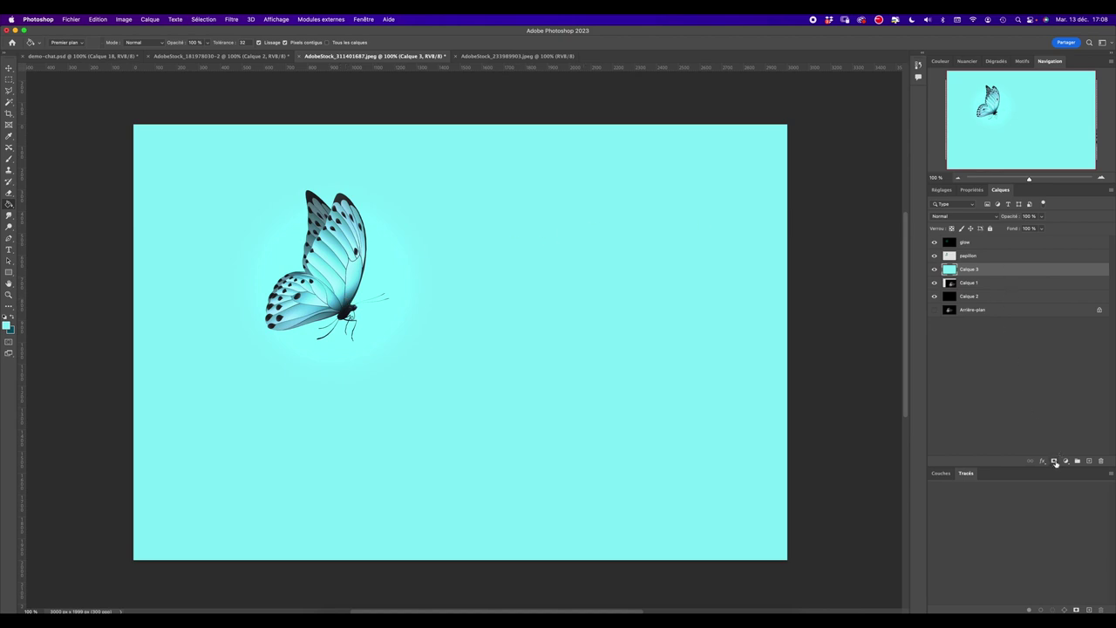
Step: Add a layer mask to Calque 3 and fill it black to hide the cyan
click(1053, 461)
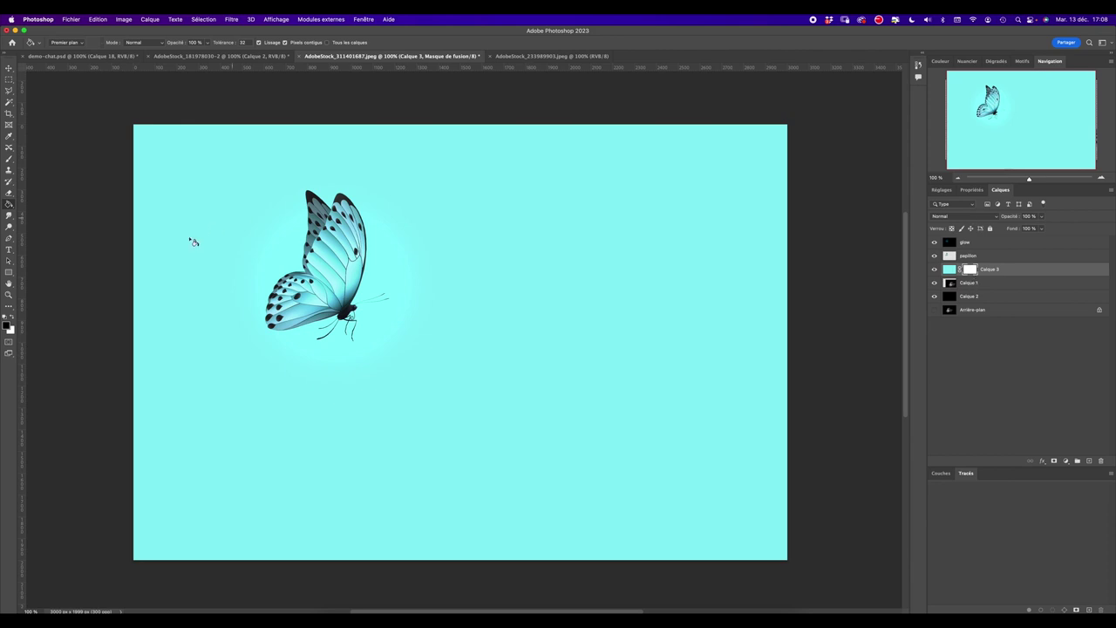
click(12, 320)
key(ctrl+BackSpace)
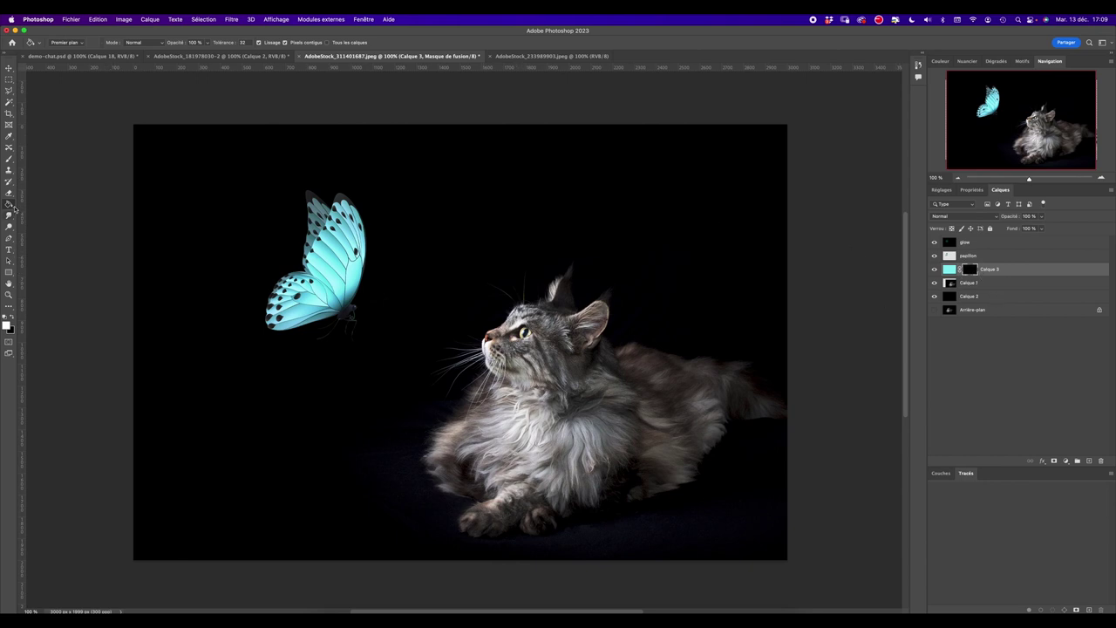
Step: Choose the 'Premier plan -> transparent' gradient preset and set gradient opacity to about 19%
drag(9, 204, 33, 219)
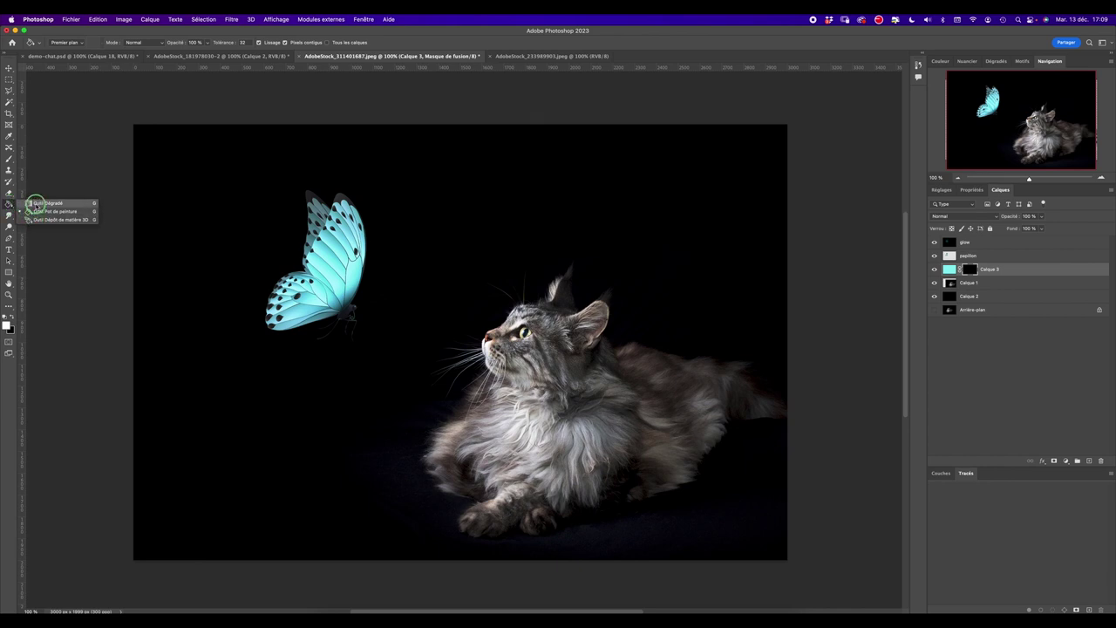
drag(33, 218, 35, 202)
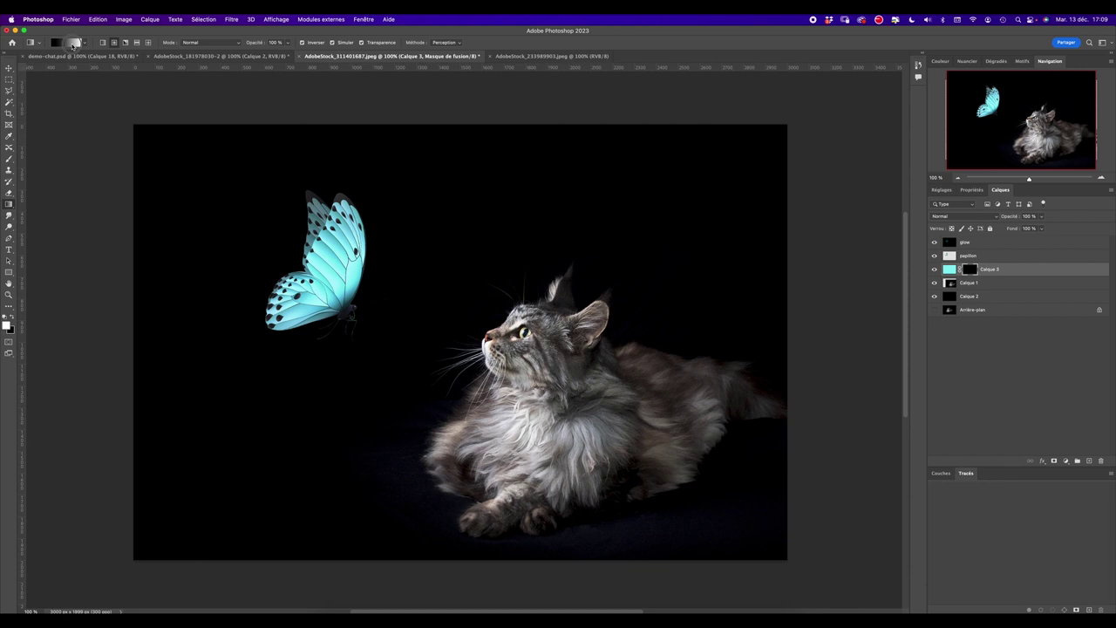
click(81, 43)
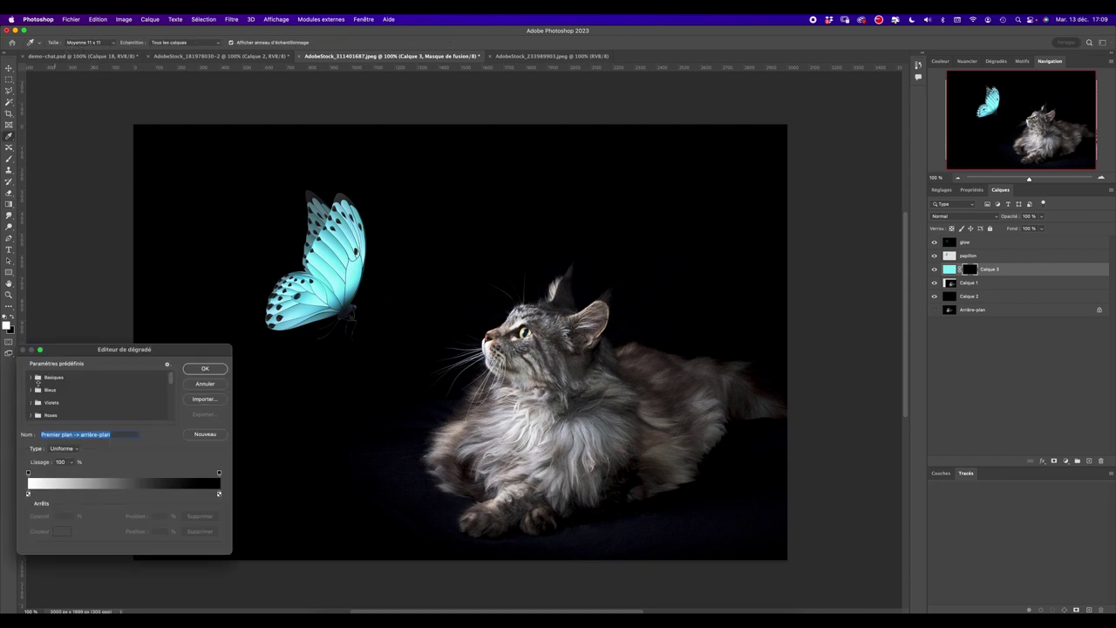
click(31, 377)
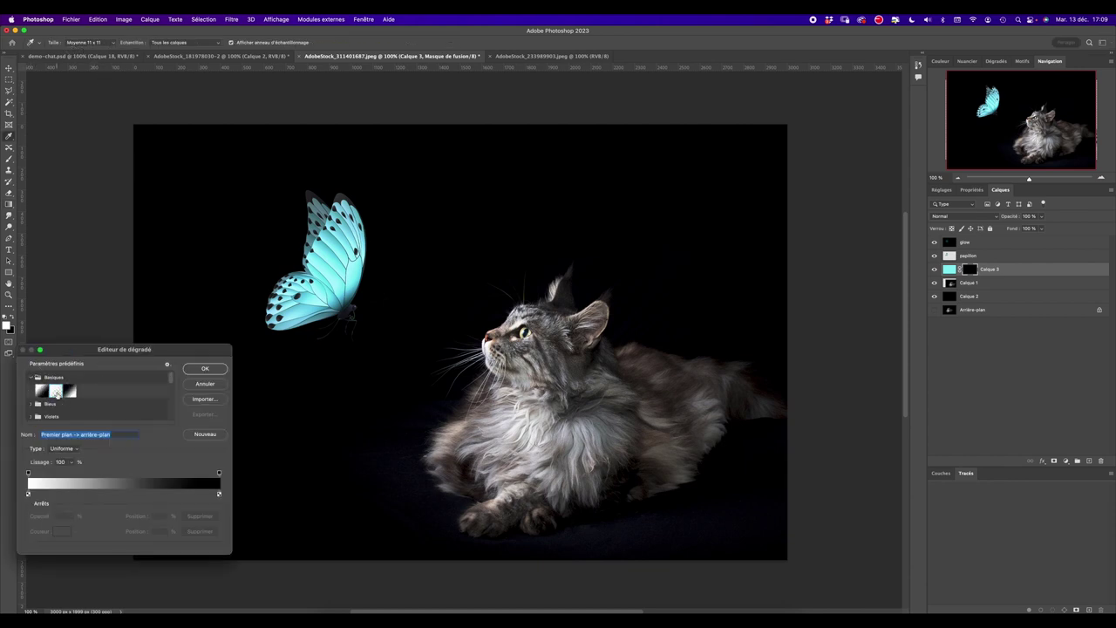
click(56, 393)
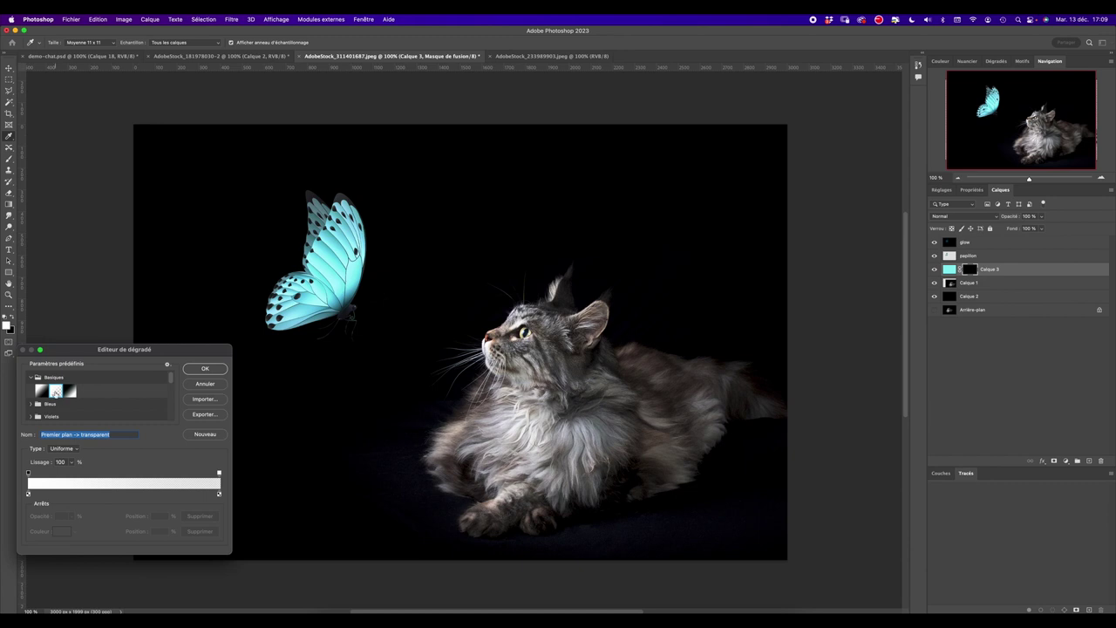
click(194, 369)
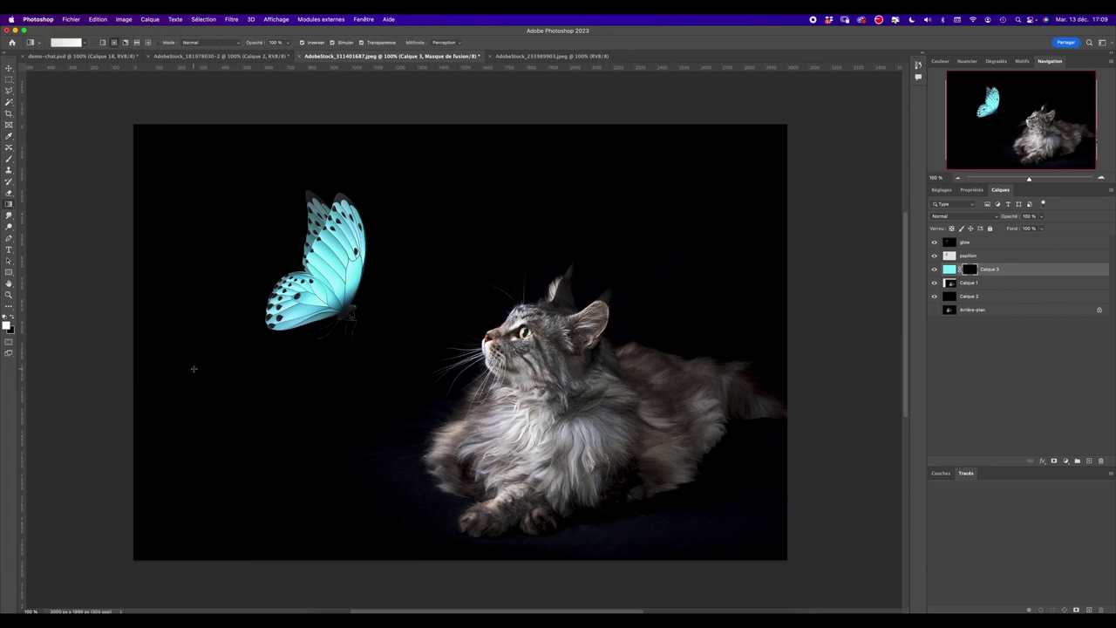
drag(291, 42, 255, 54)
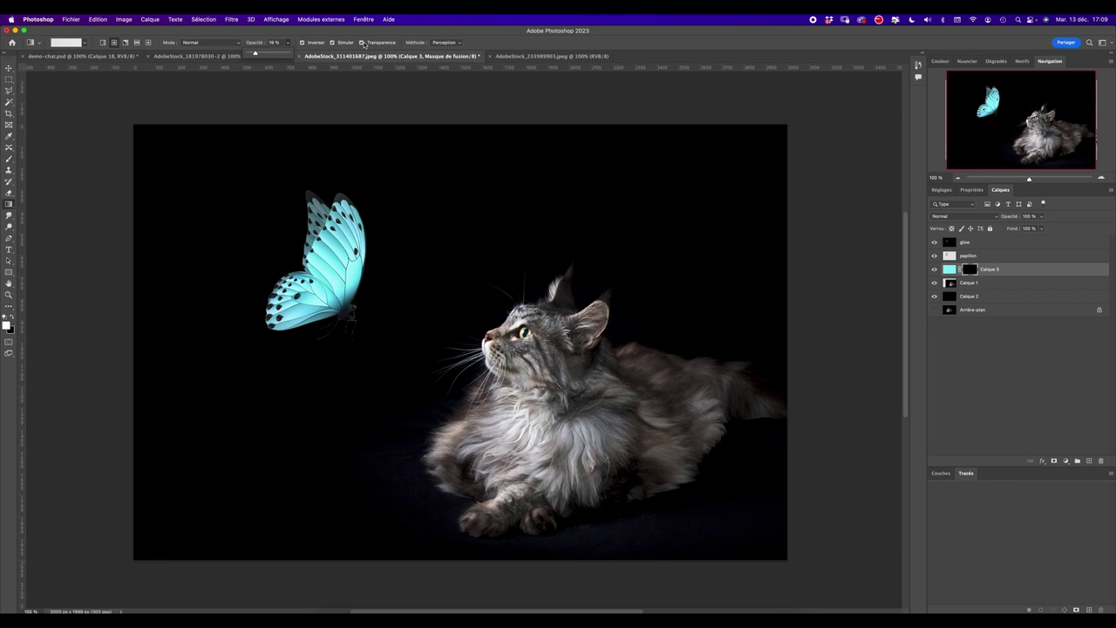
Step: Drag several soft radial gradients on Calque 3's mask to build a glow around the butterfly
click(303, 43)
drag(327, 277, 366, 324)
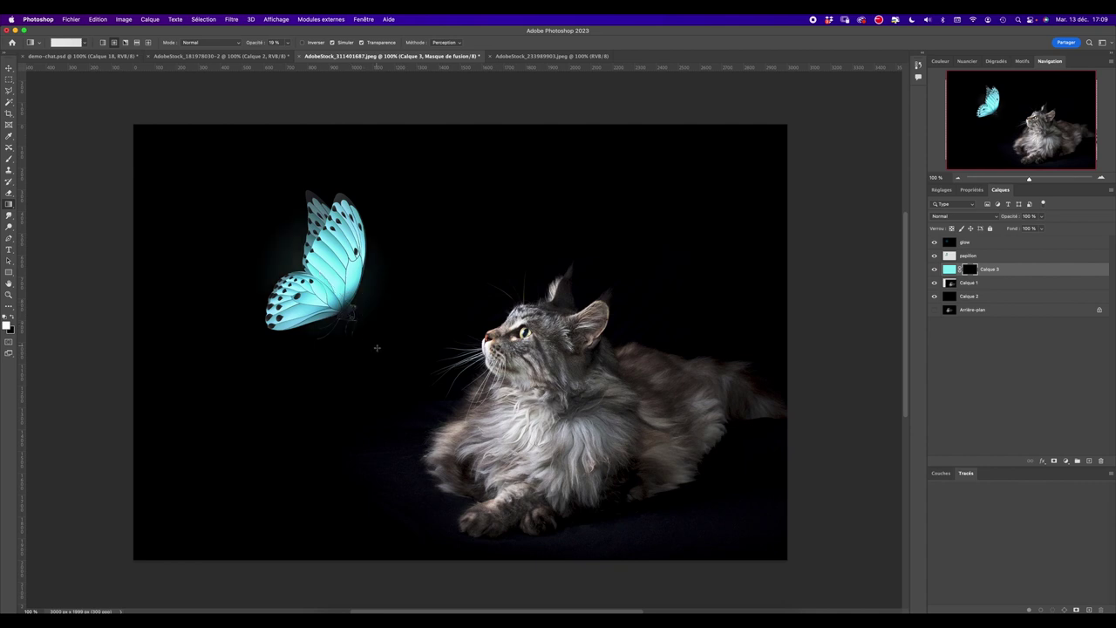
mouse_move(305, 286)
mouse_down()
mouse_move(349, 316)
mouse_move(225, 329)
mouse_up()
drag(301, 297, 190, 335)
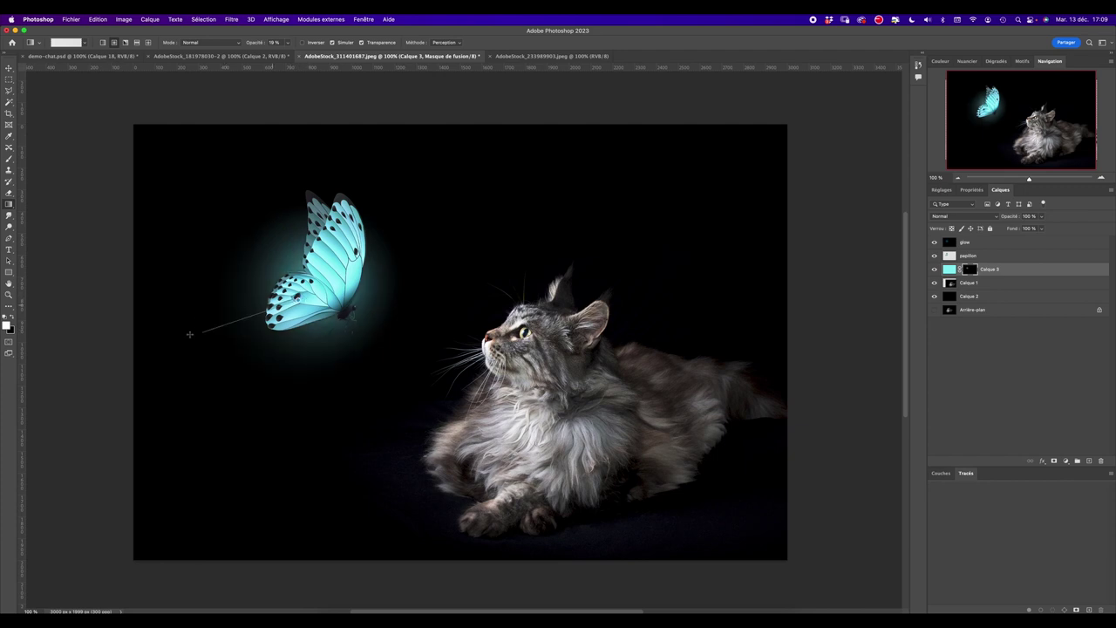
drag(258, 252, 207, 242)
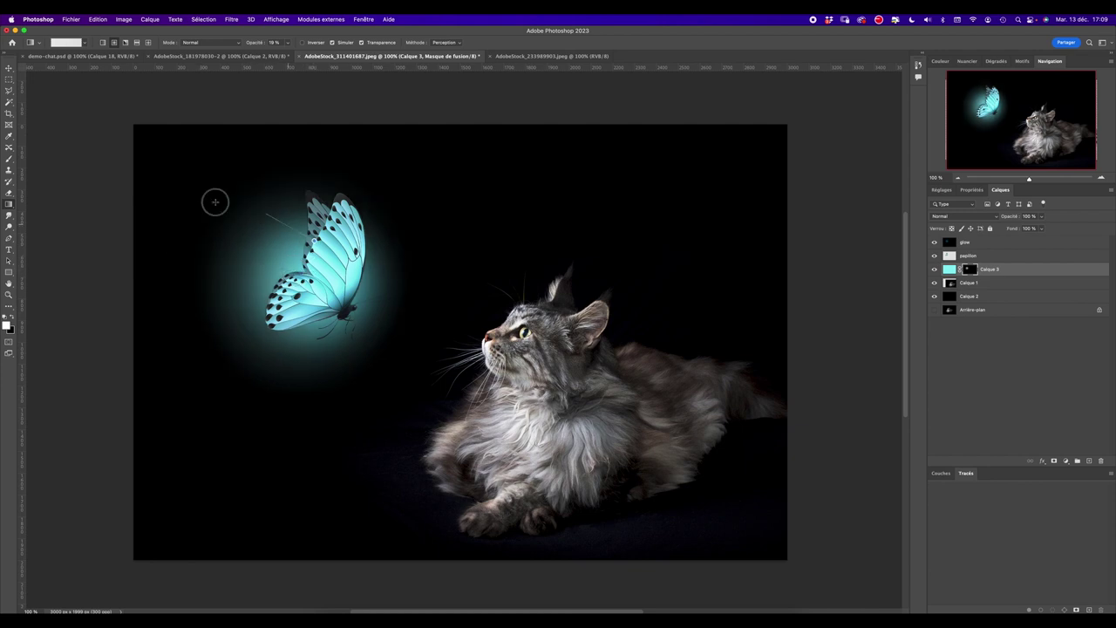
drag(314, 241, 186, 192)
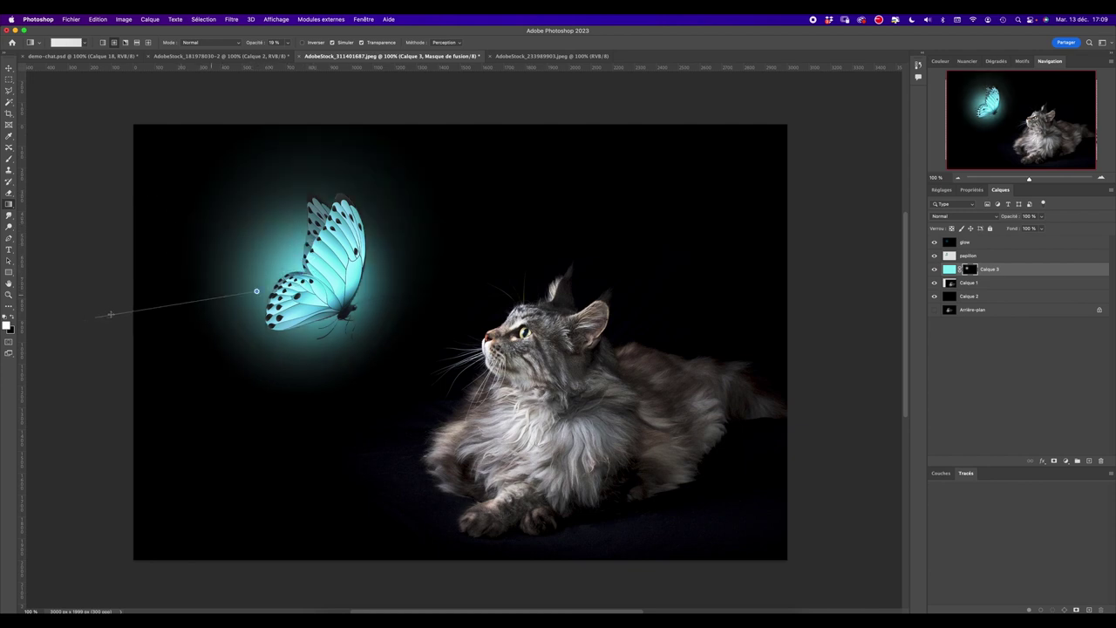
drag(253, 289, 161, 315)
drag(295, 250, 179, 214)
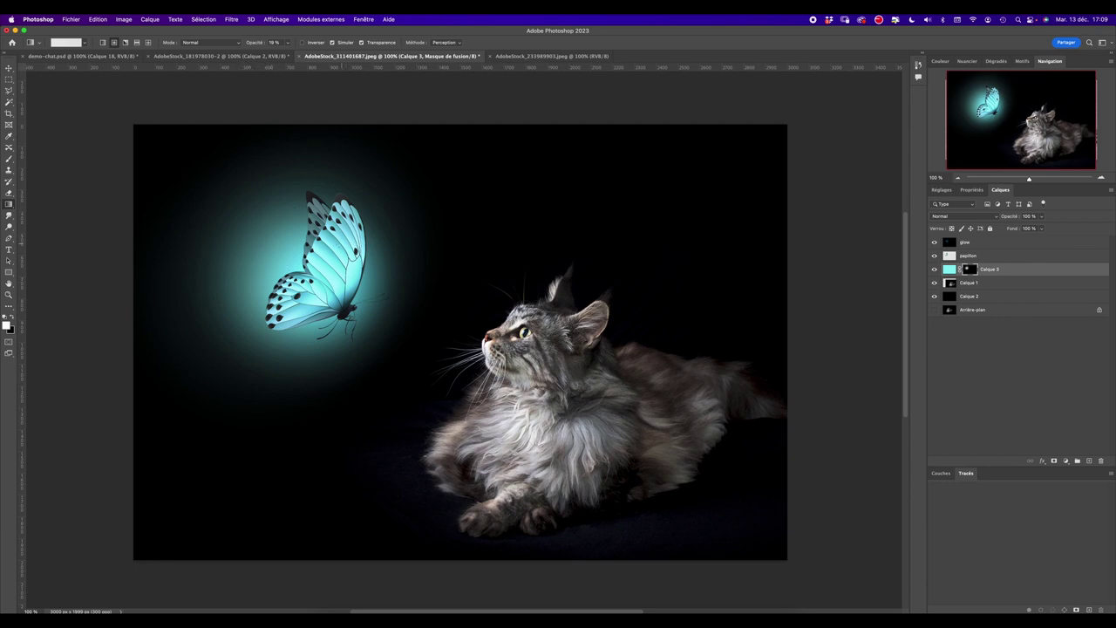
Step: Lower the gradient opacity to 14% and extend the glow toward the top left and below
drag(287, 42, 281, 54)
drag(290, 218, 85, 107)
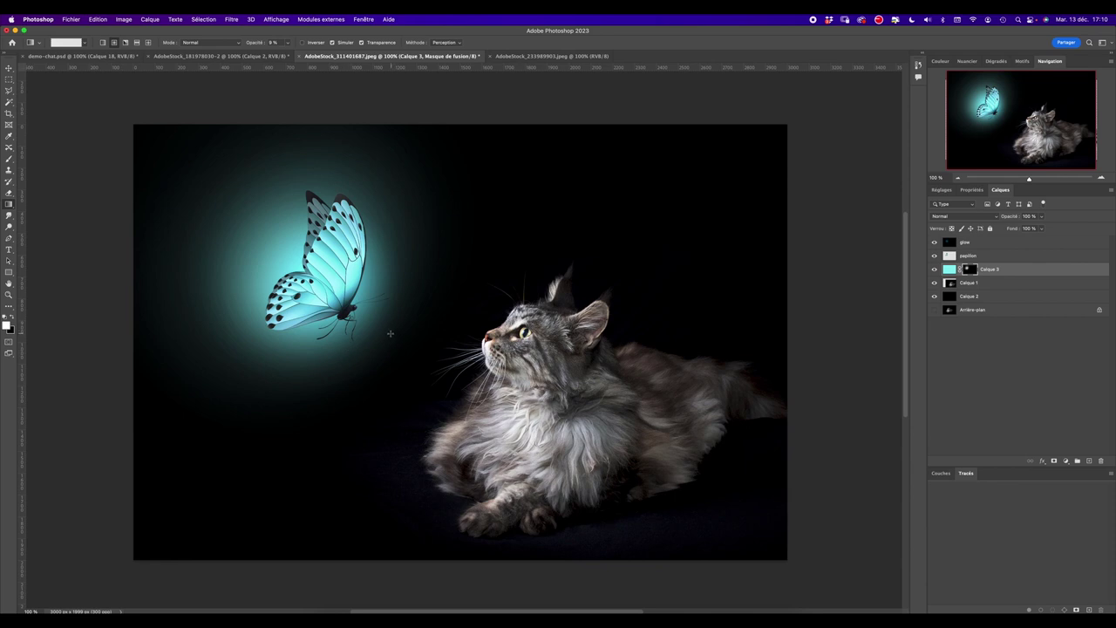
drag(242, 343, 192, 354)
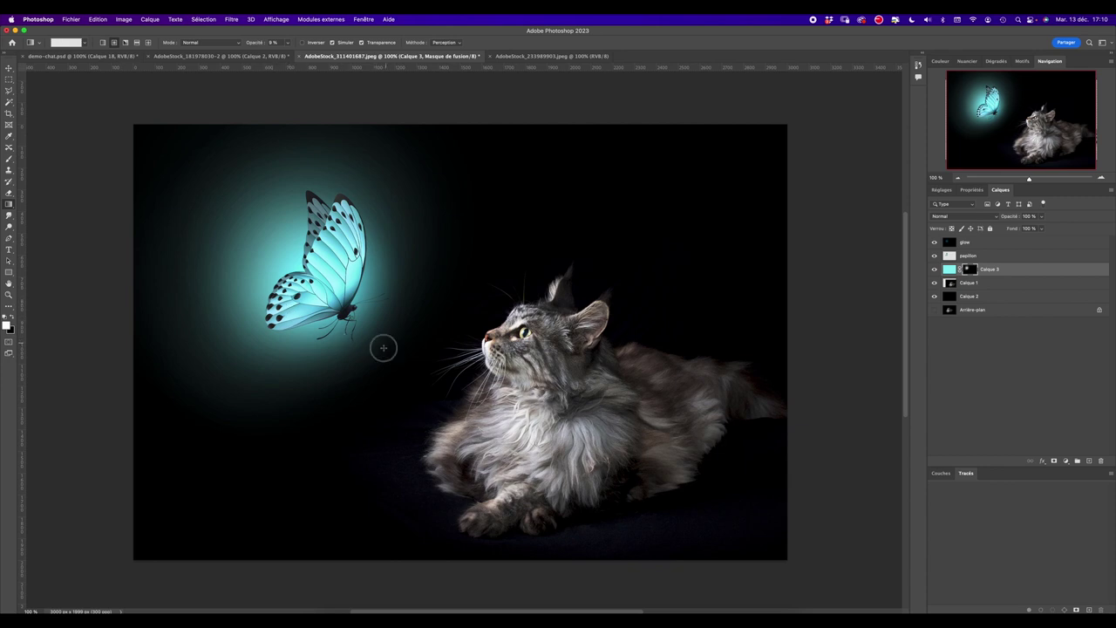
mouse_move(381, 346)
mouse_down()
mouse_move(362, 363)
mouse_move(362, 329)
mouse_up()
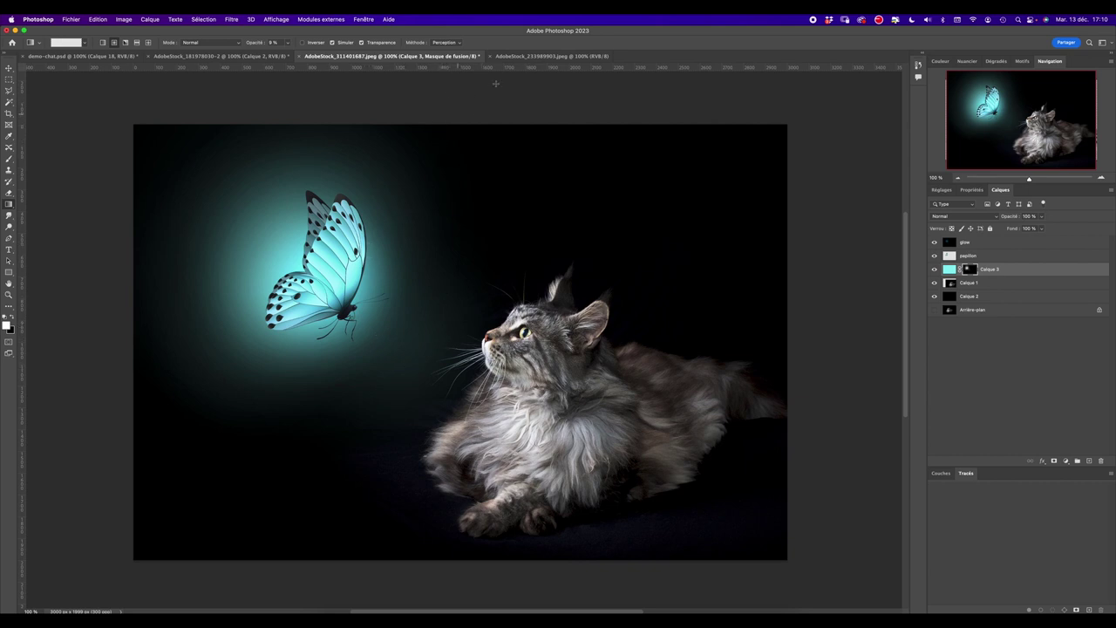
click(550, 56)
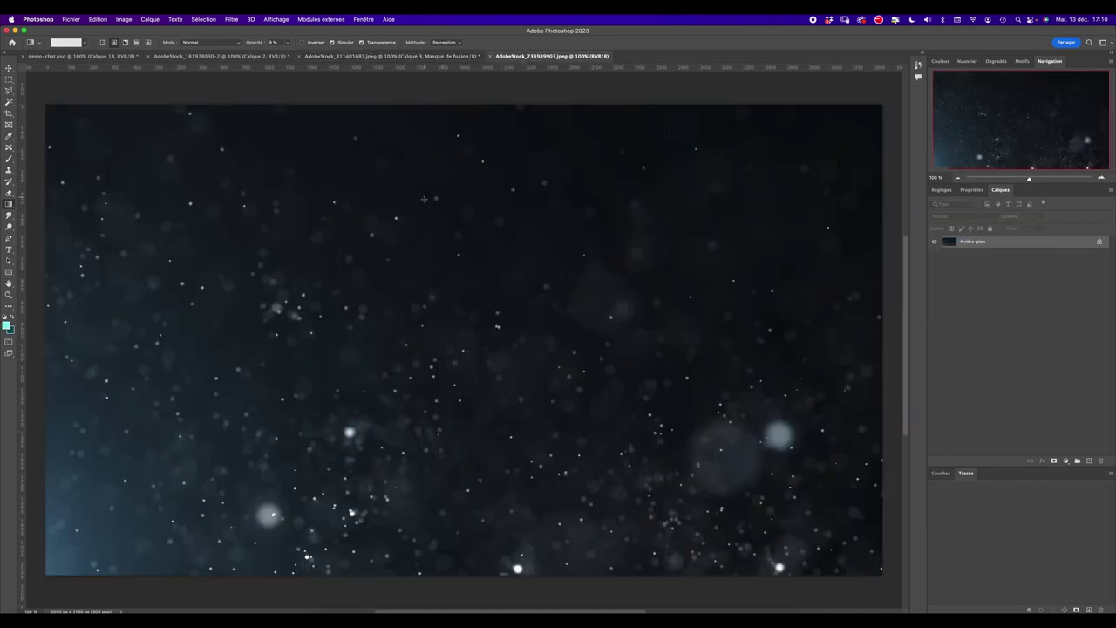
Step: Copy the whole bokeh image, rename Calque 1 to 'chat', and paste the bokeh above it
key(ctrl+a)
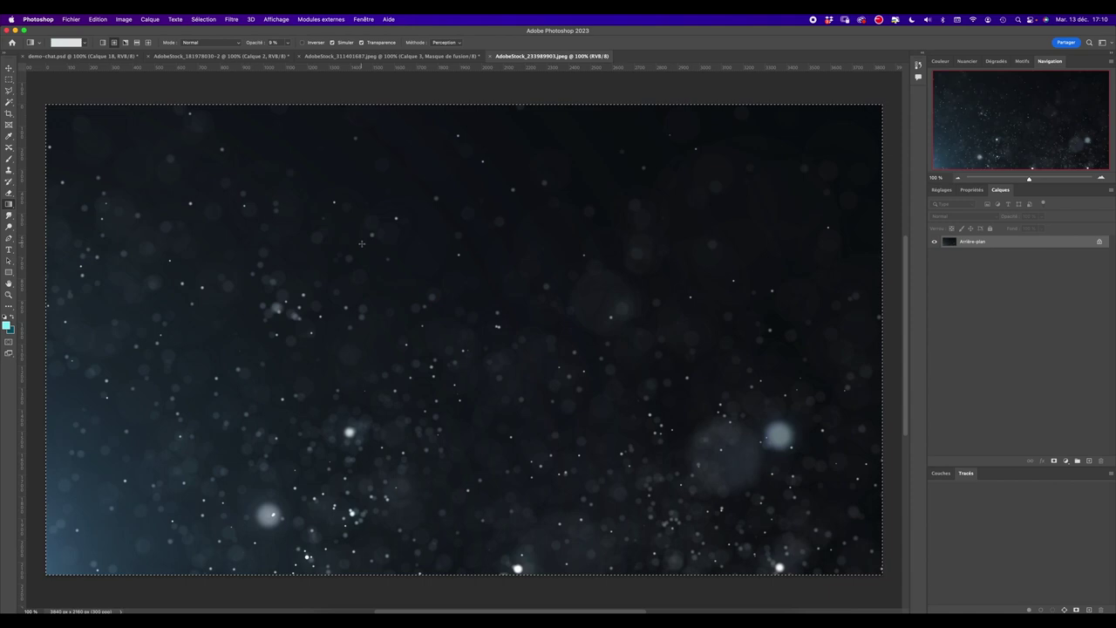
click(344, 56)
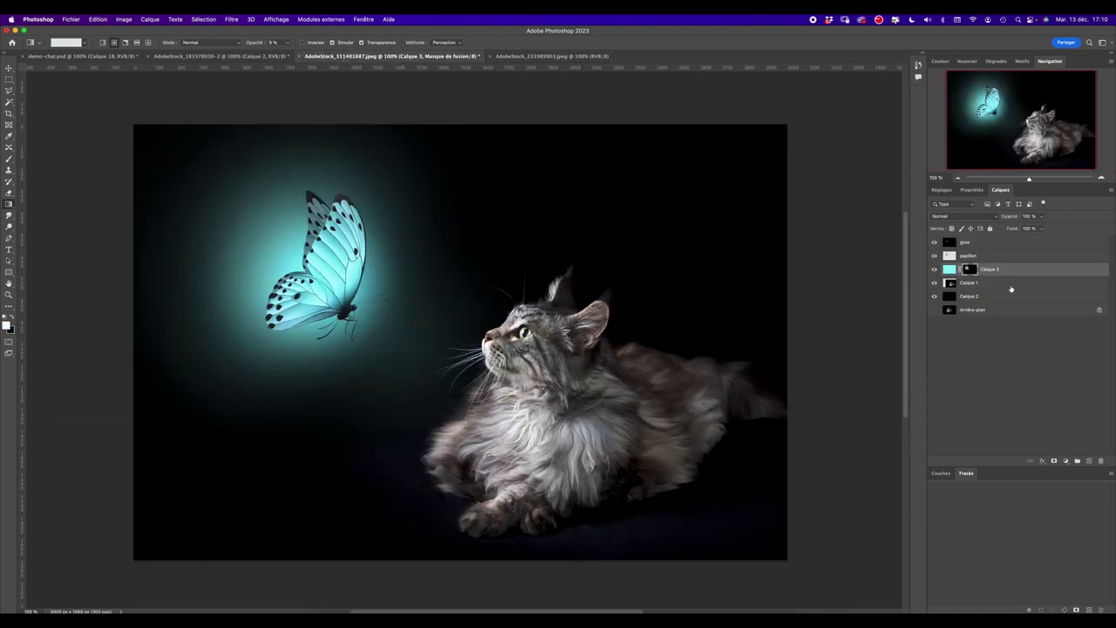
click(959, 283)
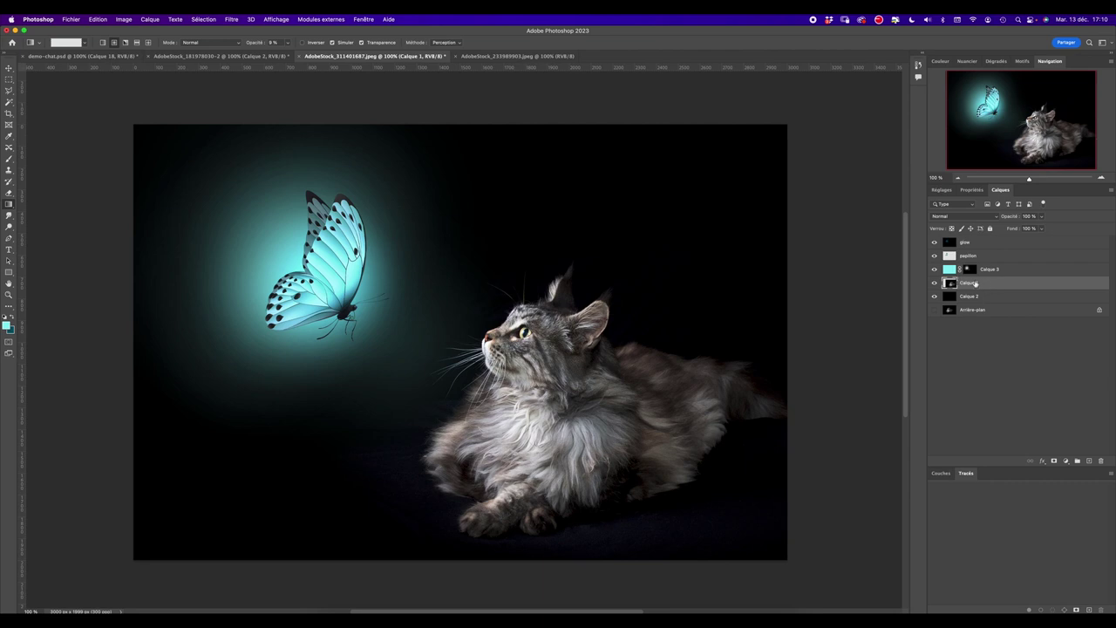
double_click(966, 284)
text(chat)
key(Return)
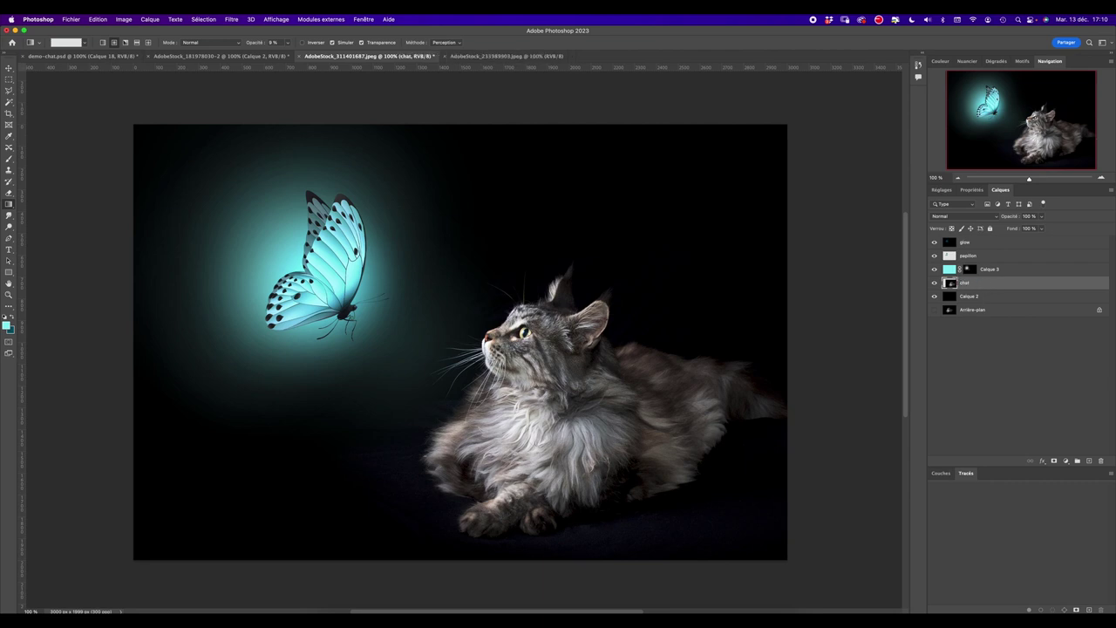
key(ctrl+v)
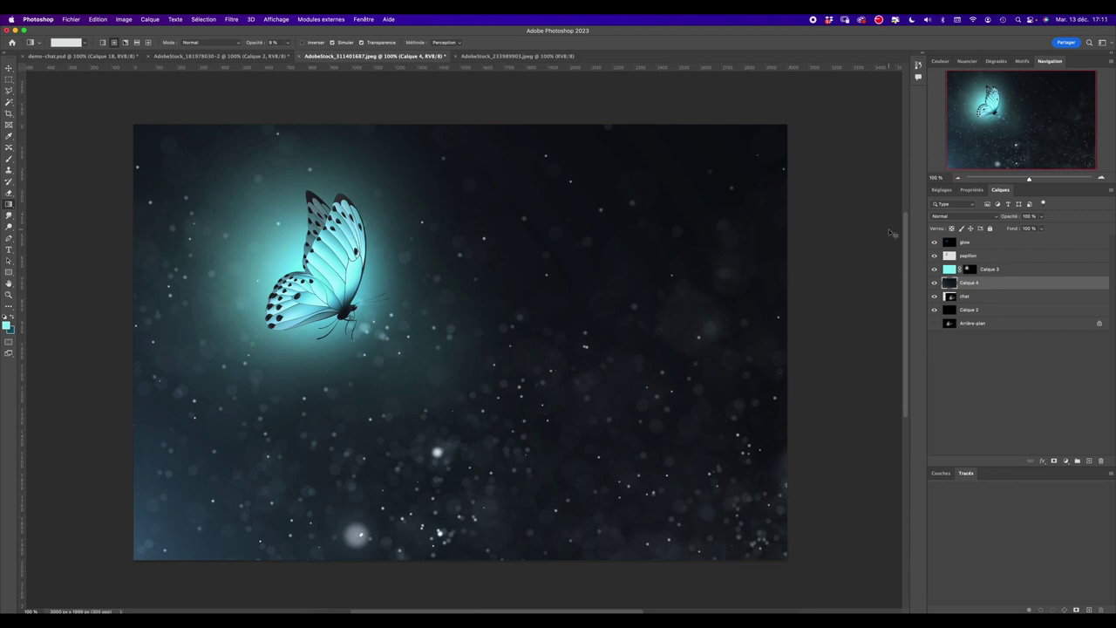
Step: Scale the particle layer down from its corner and move it up and left
key(ctrl+t)
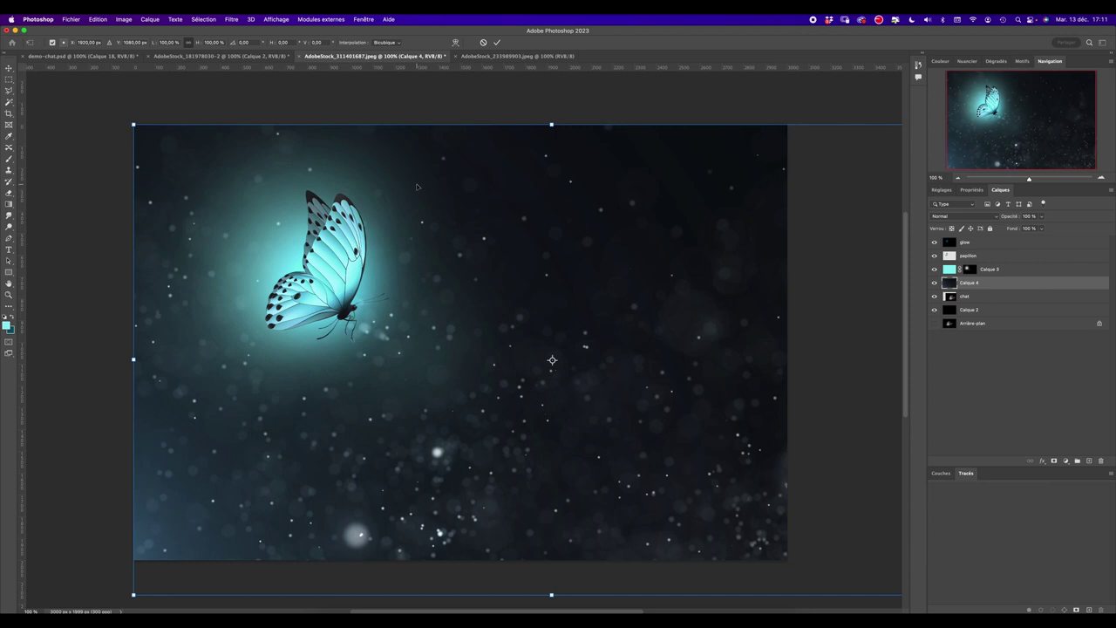
drag(134, 125, 287, 224)
mouse_move(430, 311)
mouse_down()
mouse_move(315, 251)
mouse_move(333, 251)
mouse_move(319, 260)
mouse_up()
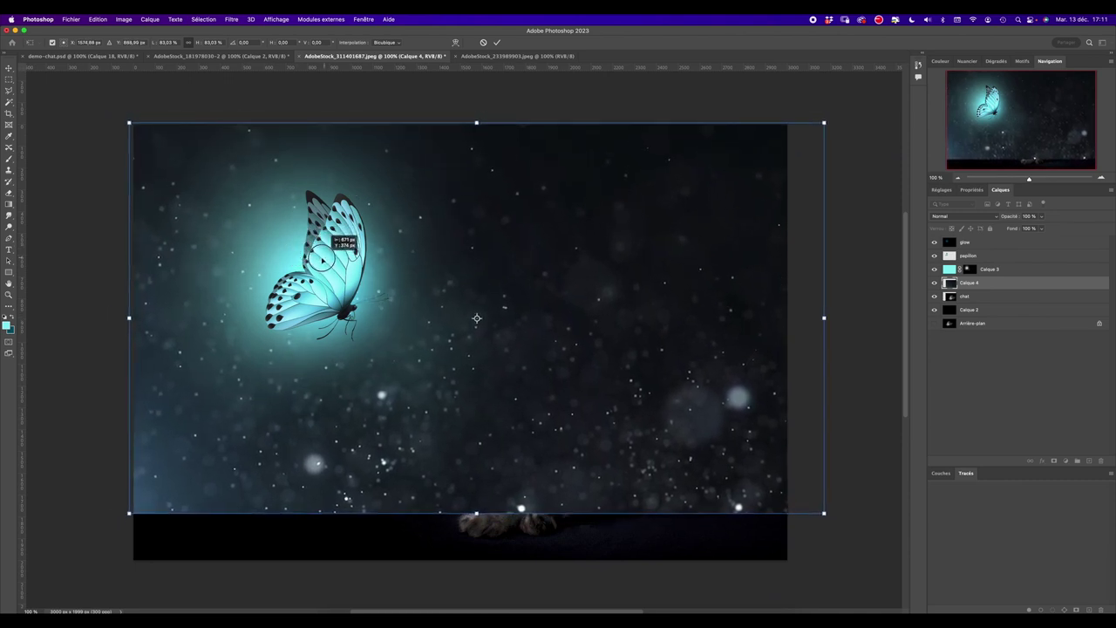
drag(317, 261, 321, 258)
key(Return)
key(g)
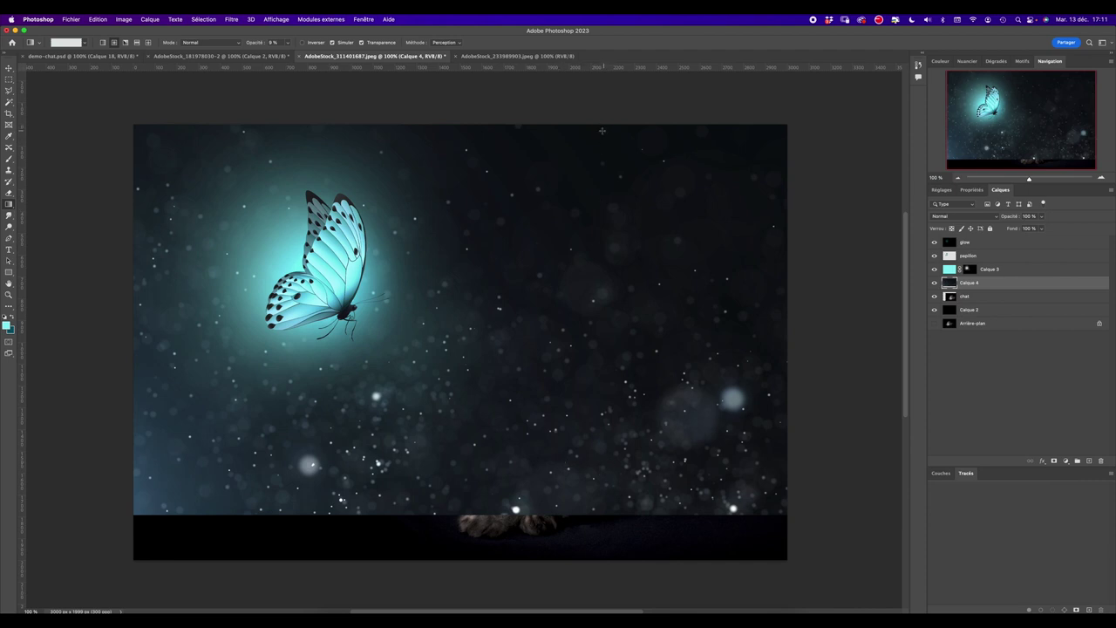
Step: Flip the particle layer vertically and stretch its bottom edge down to the canvas bottom
click(99, 20)
mouse_move(114, 212)
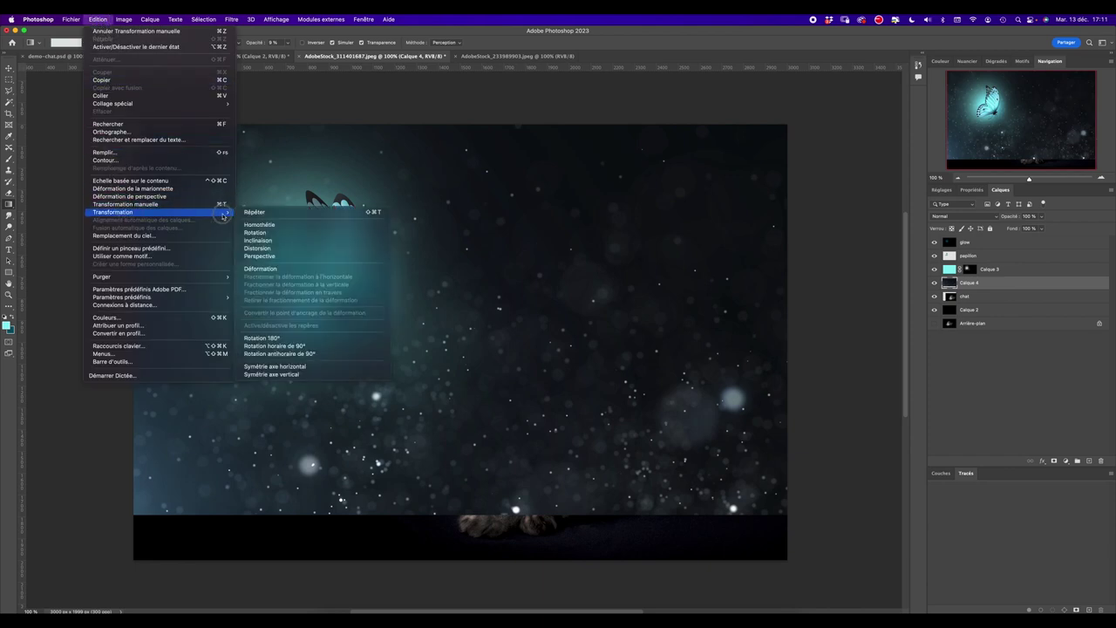
click(286, 374)
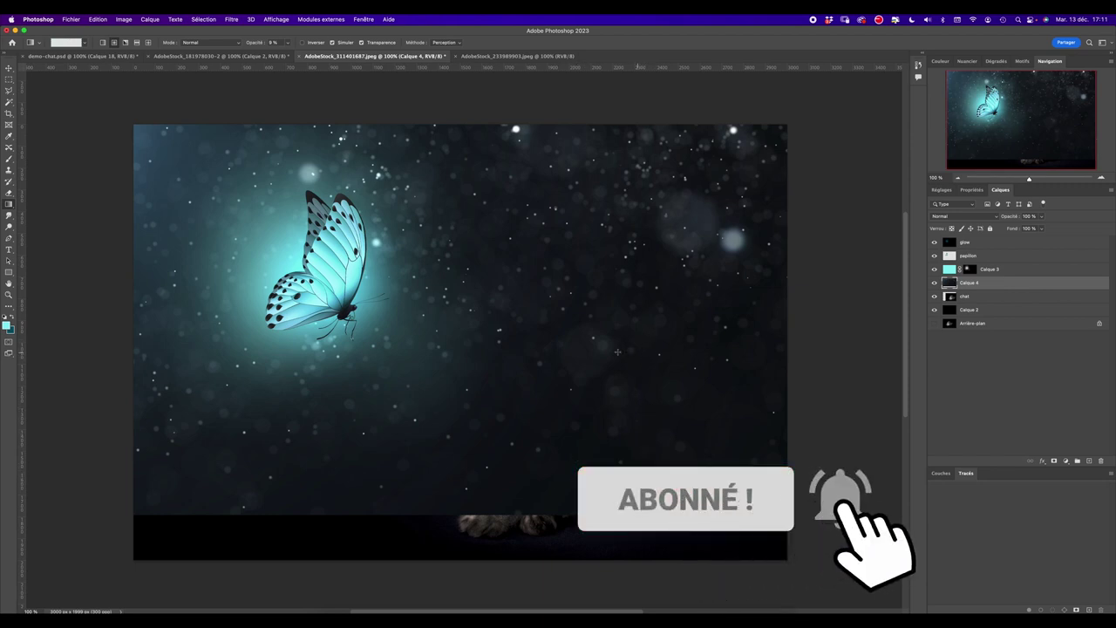
key(ctrl+t)
drag(471, 515, 473, 547)
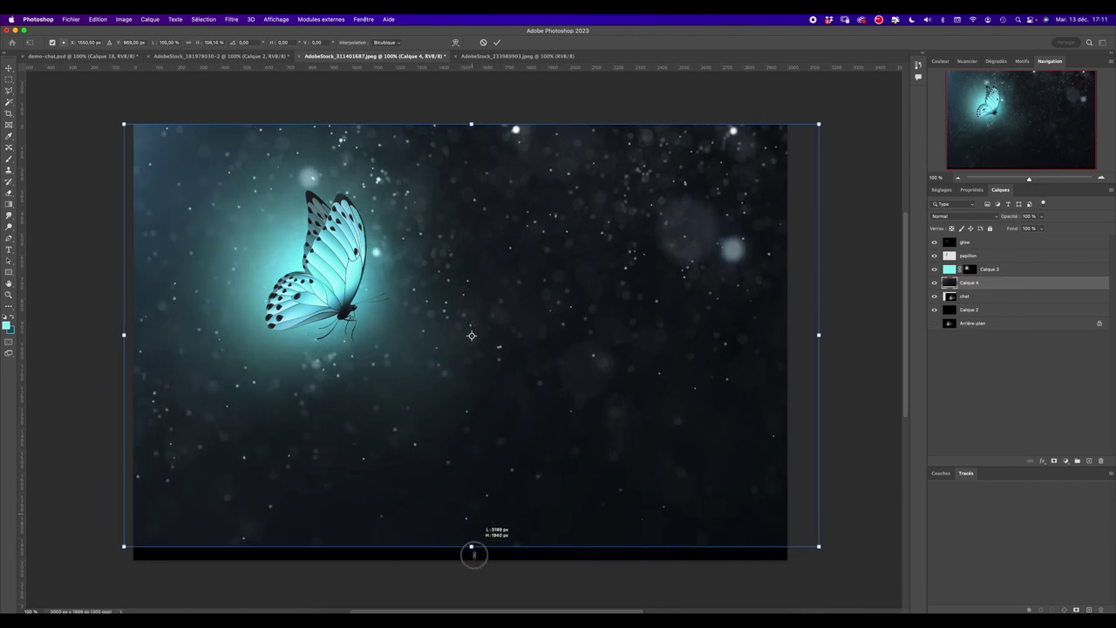
drag(474, 555, 472, 564)
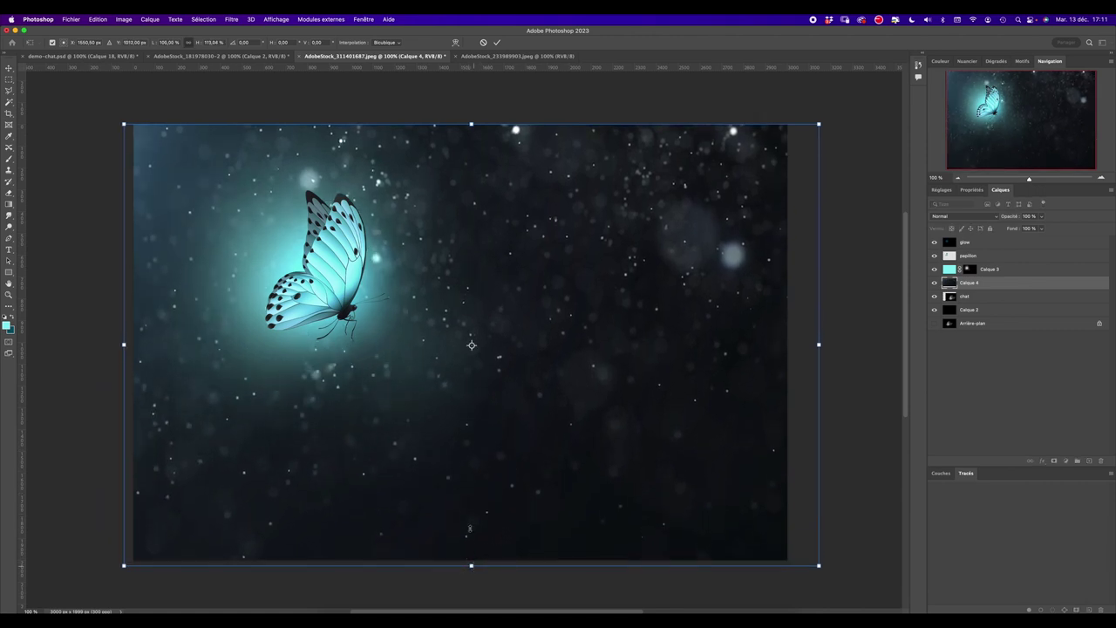
key(Return)
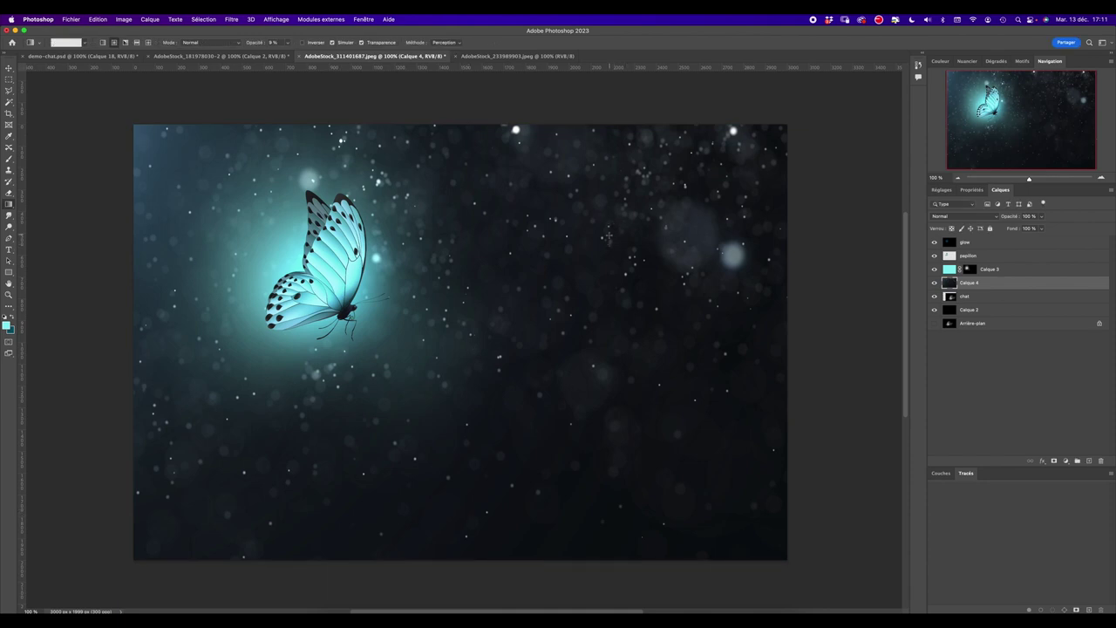
click(123, 20)
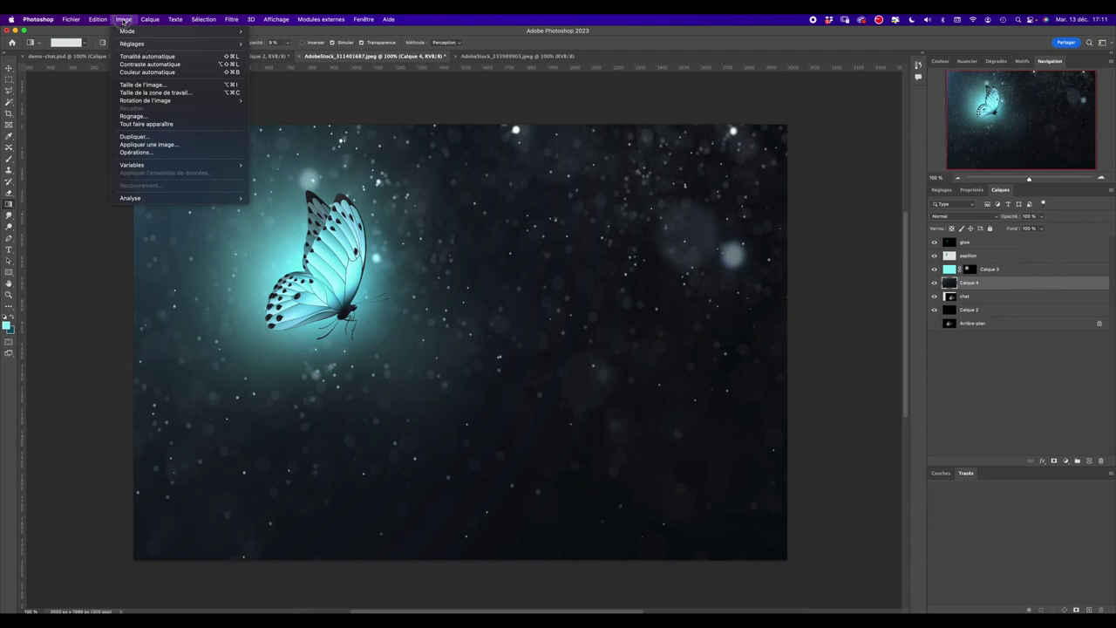
Step: Apply Levels to the particles, darkening shadows and slightly dimming the brightest bokeh
mouse_move(132, 44)
click(266, 53)
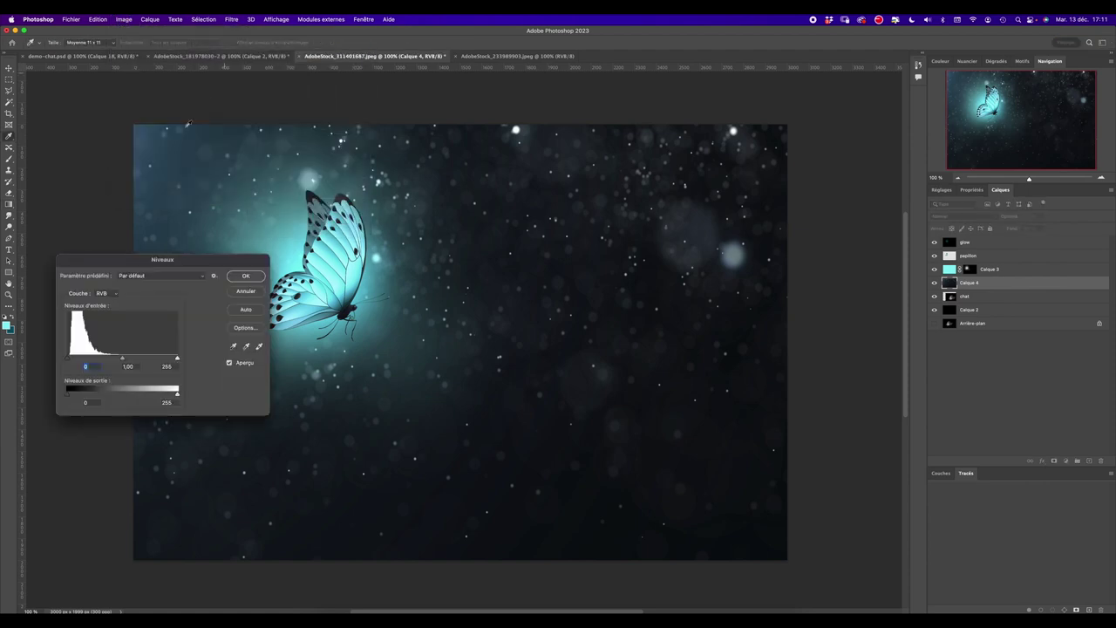
drag(74, 364, 76, 363)
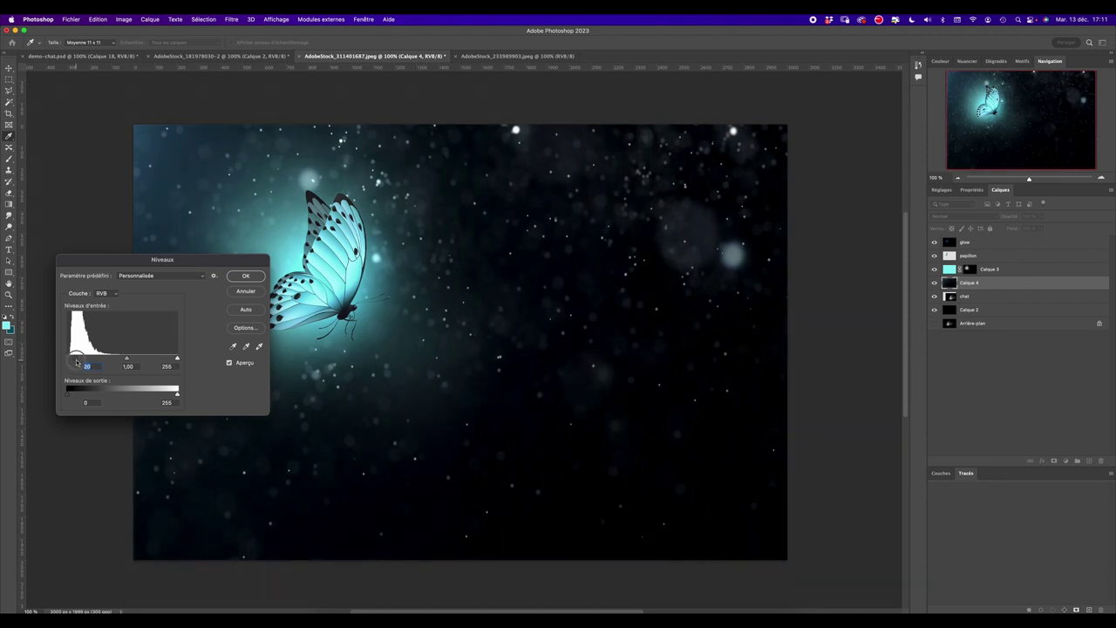
drag(178, 397, 172, 396)
click(245, 275)
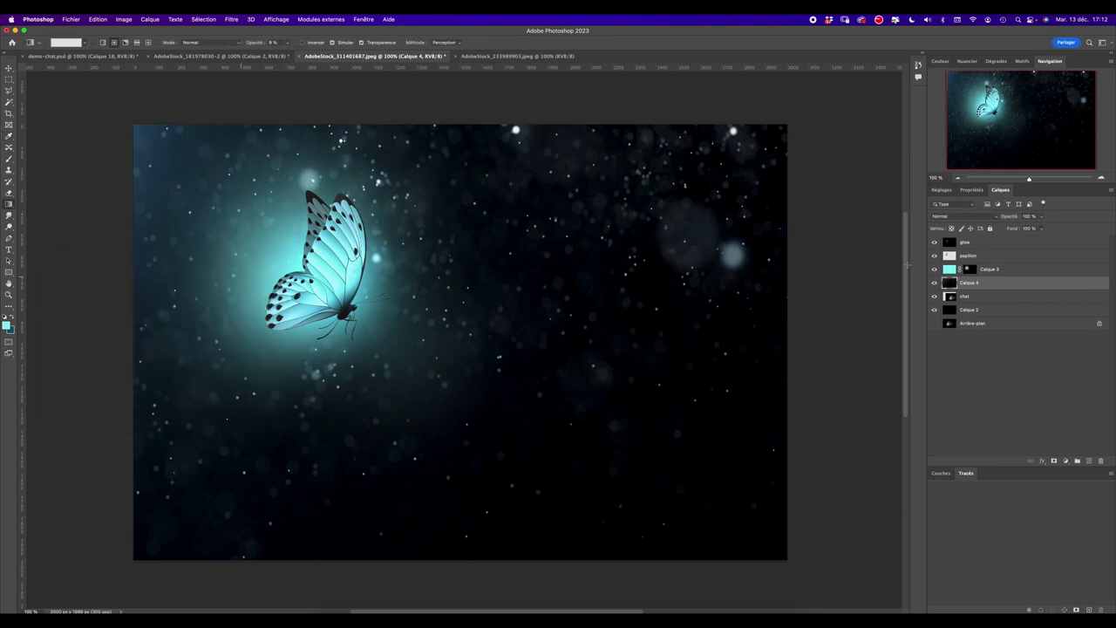
Step: Set the particle layer to Superposition blend mode and rename it 'particules'
click(958, 218)
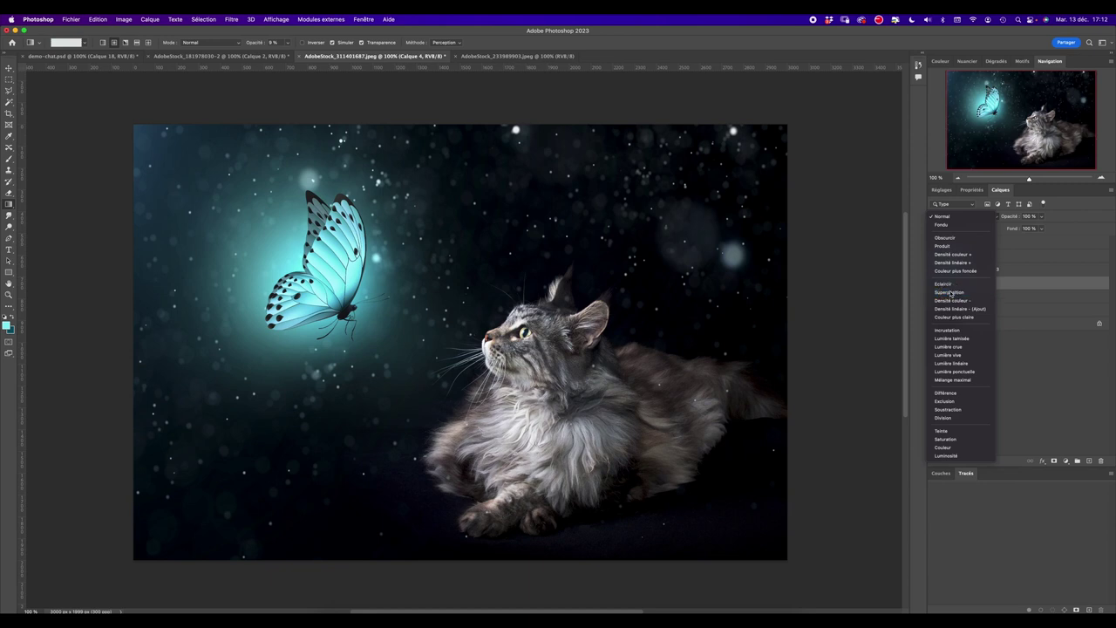
click(950, 293)
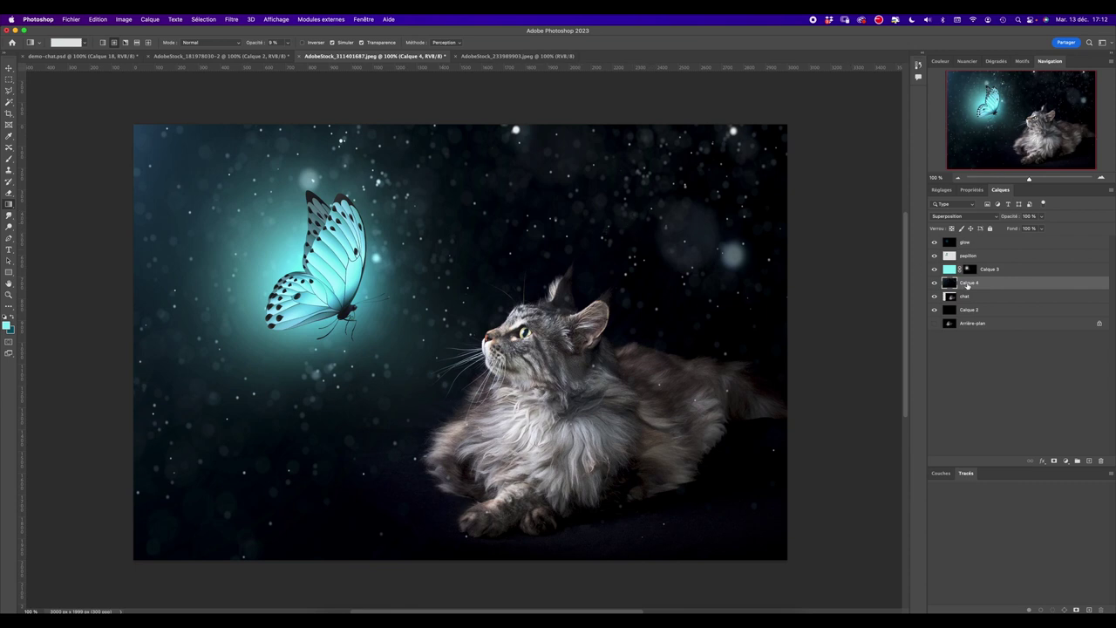
text(particule)
text(s)
key(Return)
click(1065, 461)
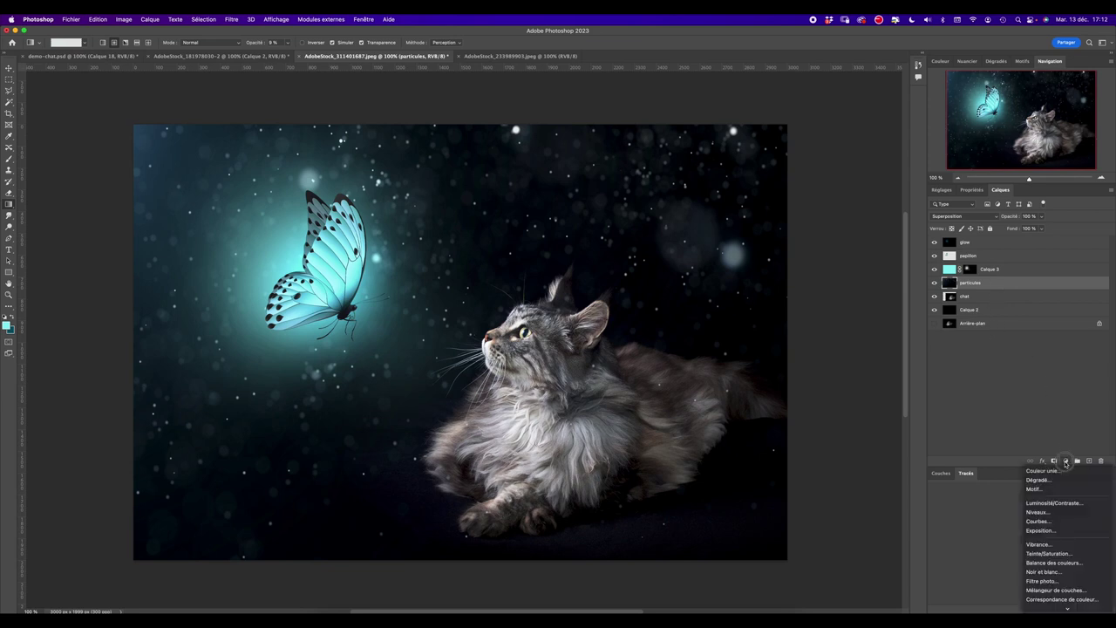
Step: Add a Balance des couleurs adjustment pushing Tons moyens and Tons clairs toward cyan (highlights -48)
click(1061, 565)
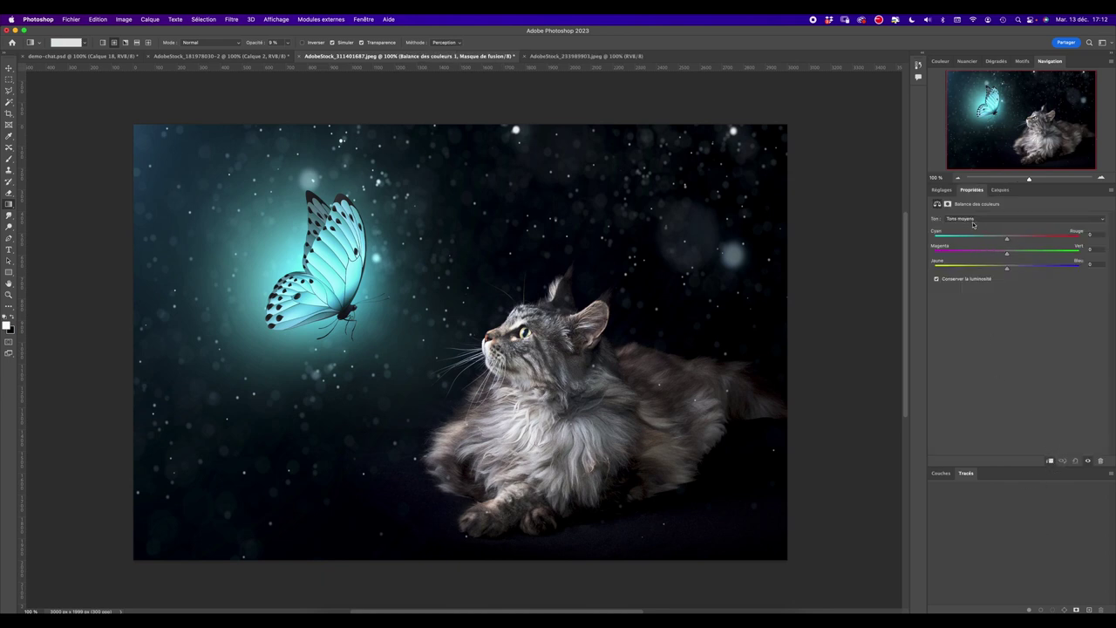
drag(1006, 239, 975, 242)
click(966, 220)
click(967, 229)
drag(1008, 240, 972, 242)
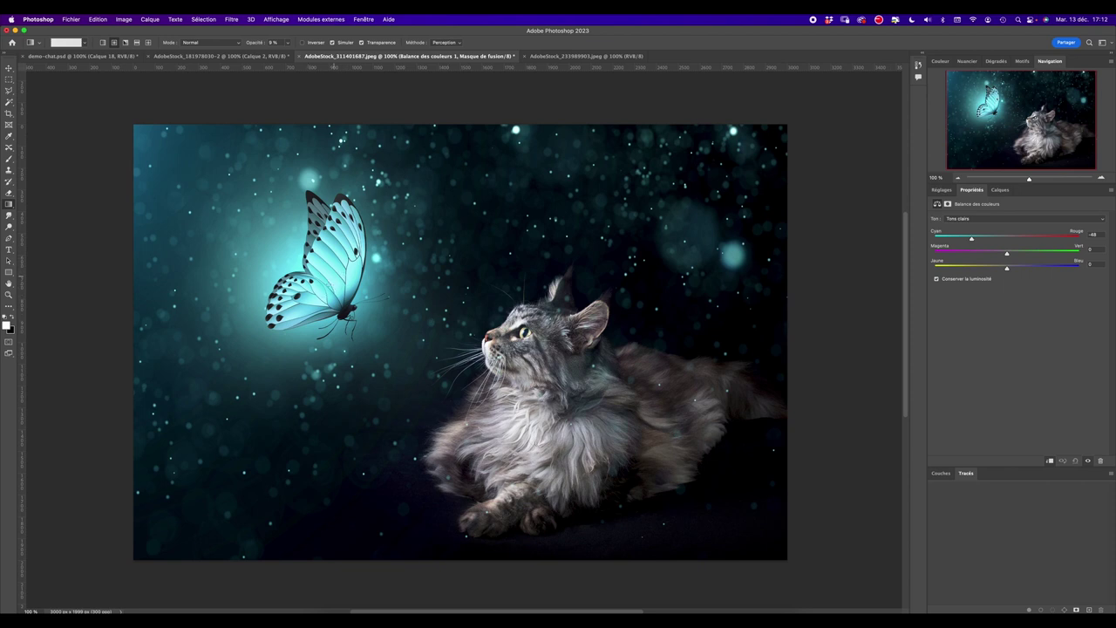
click(941, 189)
click(1000, 189)
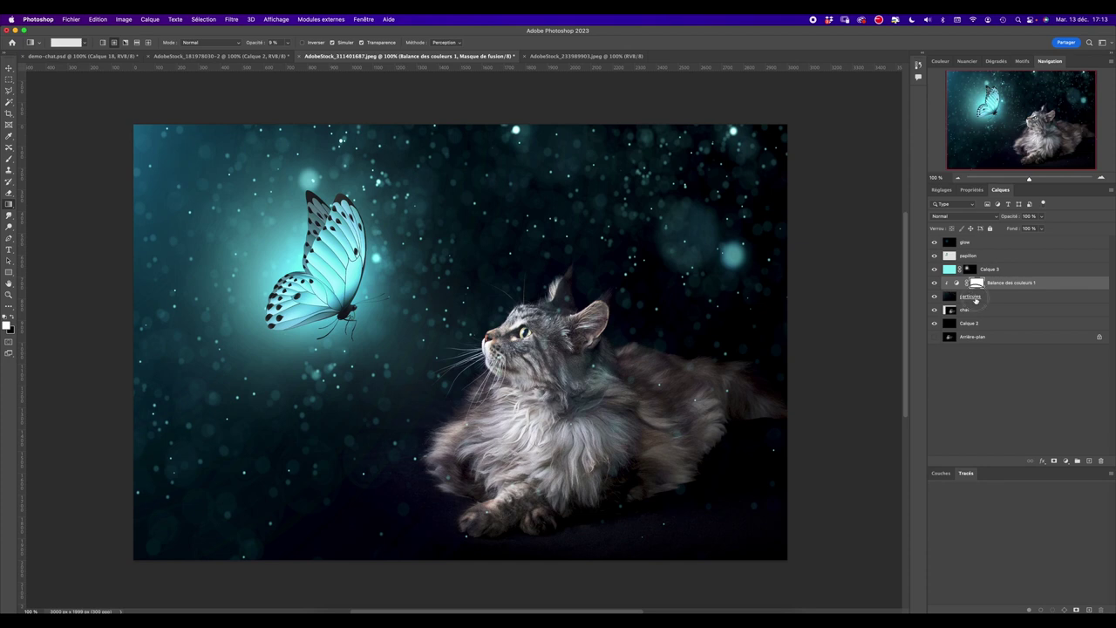
click(972, 297)
Step: Add a mask to particules and drag black gradients at about 80% to fade the right-side bokeh
click(1054, 462)
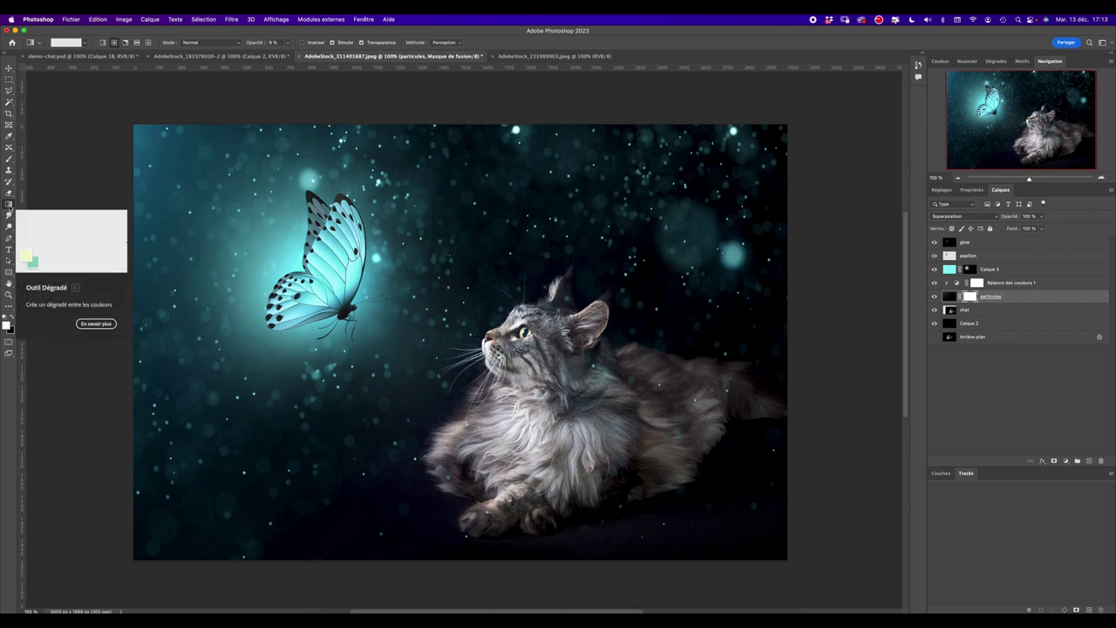
click(13, 317)
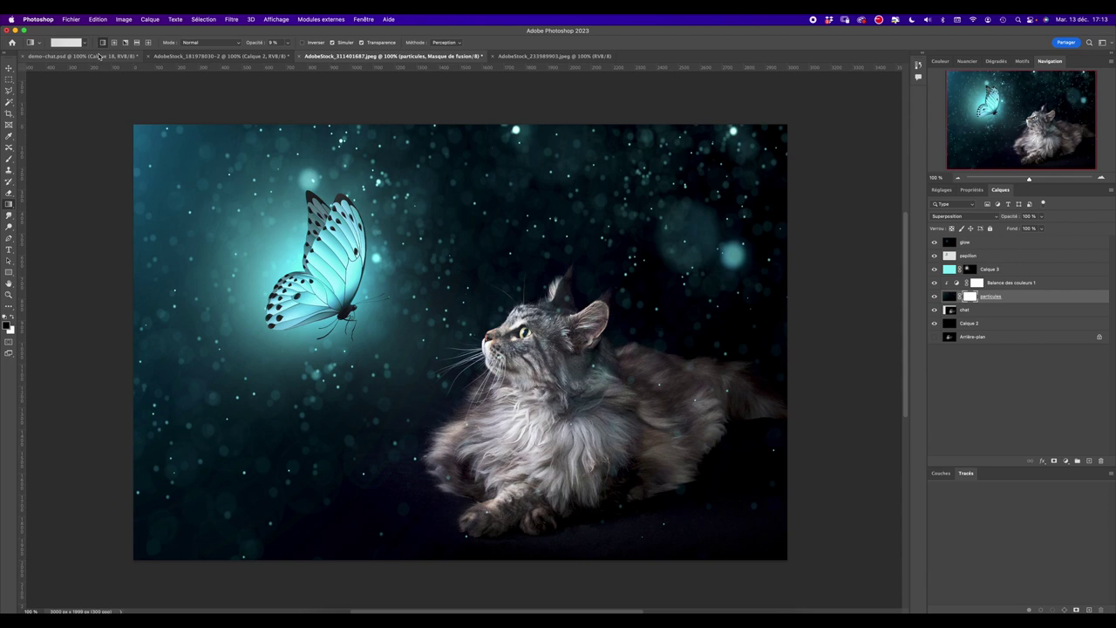
drag(288, 44, 309, 55)
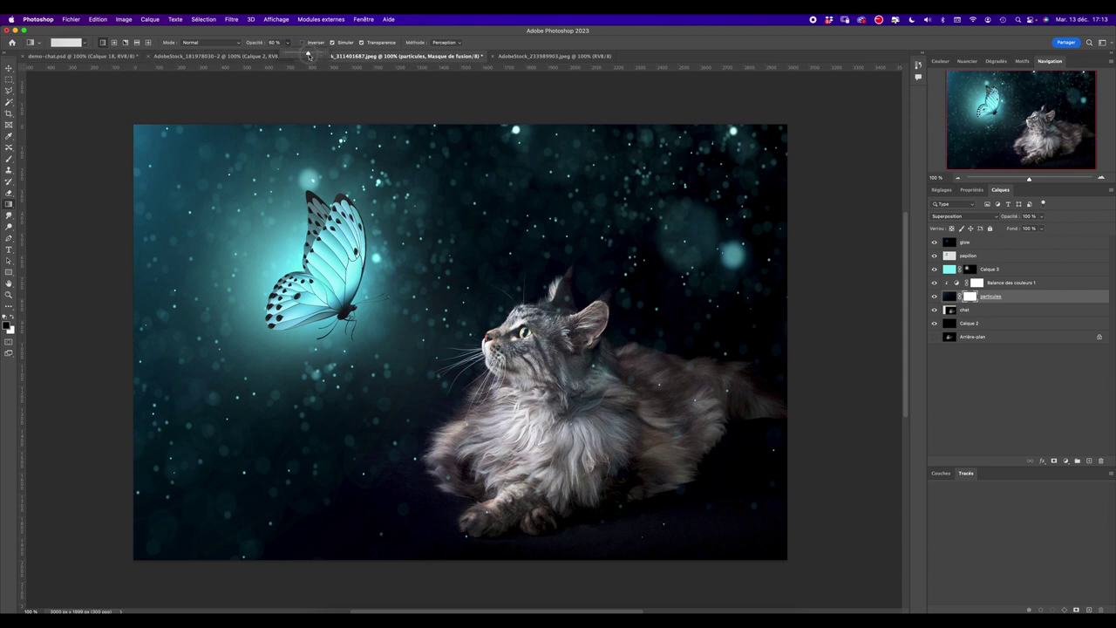
drag(803, 294, 655, 278)
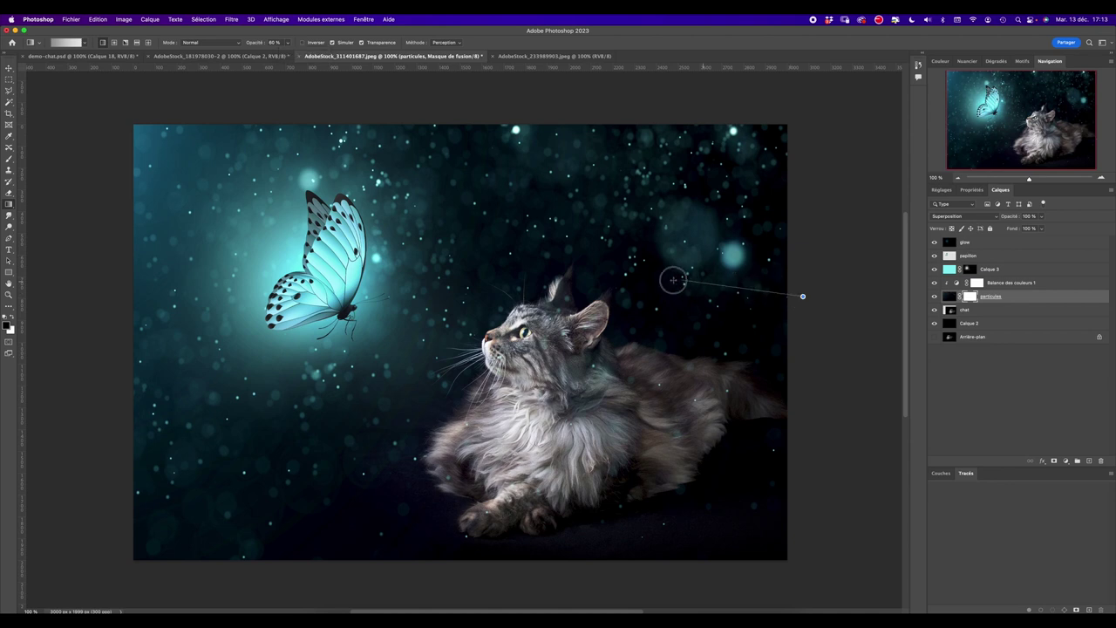
drag(805, 309, 623, 304)
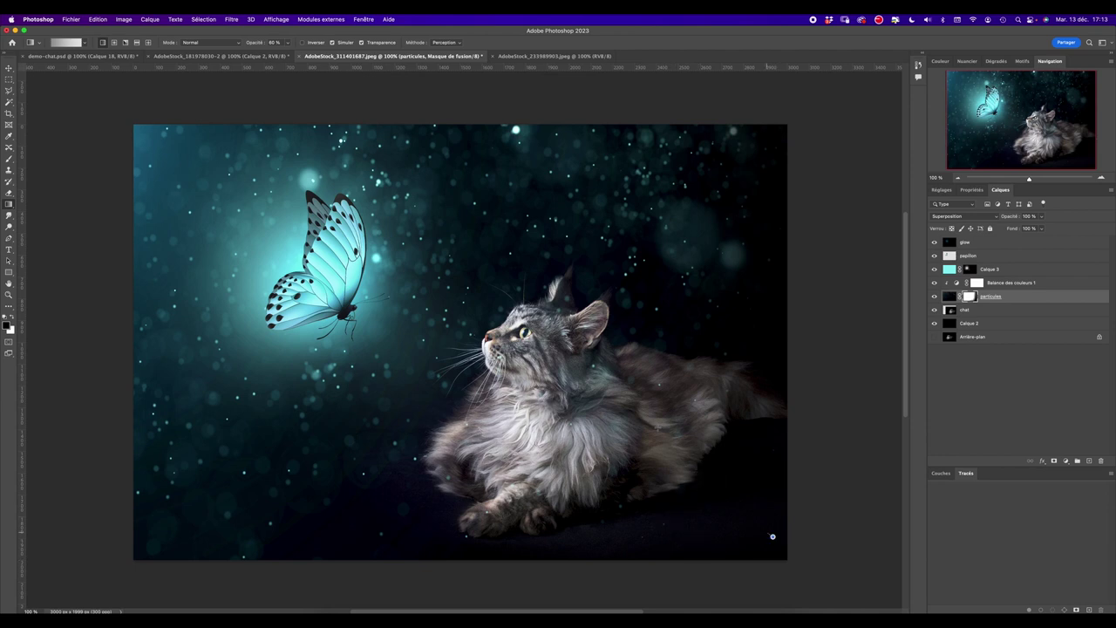
drag(218, 244, 244, 266)
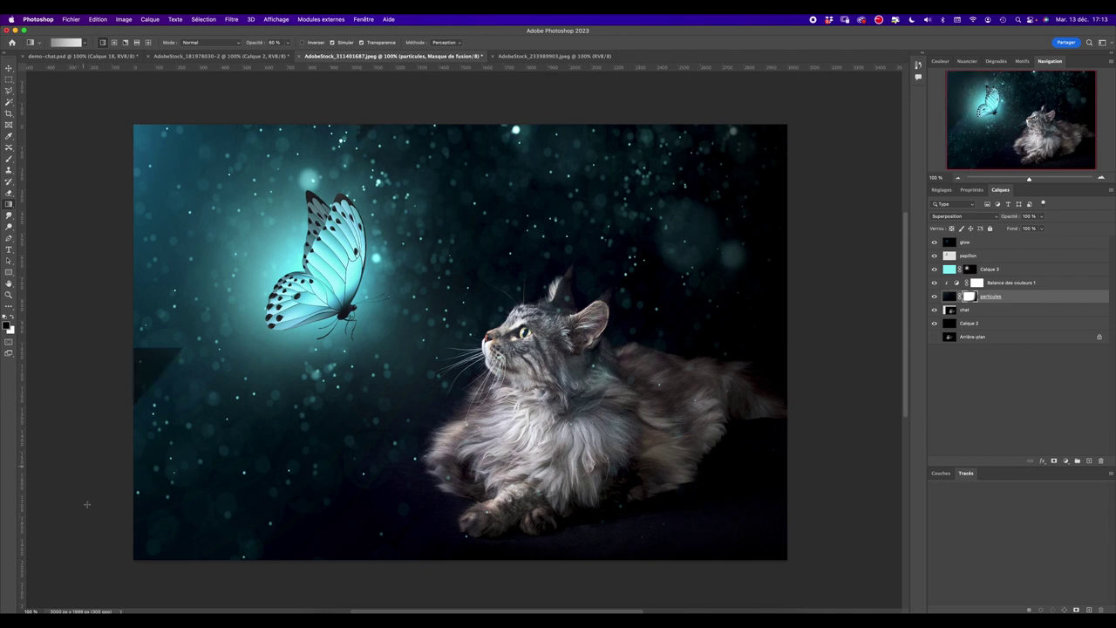
key(ctrl+z)
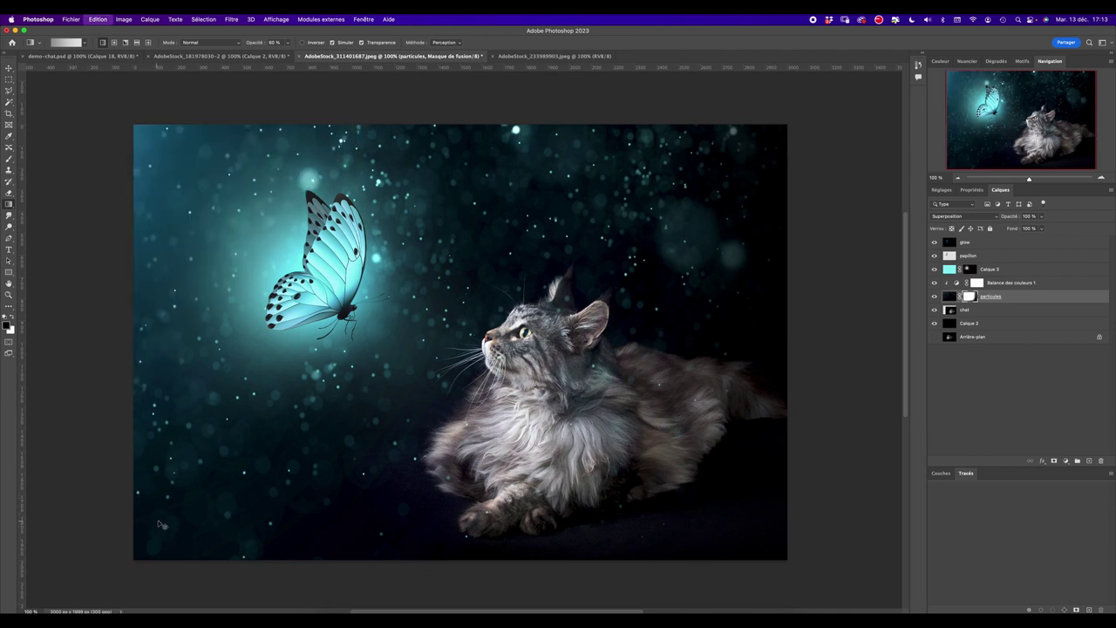
Step: Fade the bottom particles, then with 21% gradients dim the upper-right bokeh around the cat's head
drag(330, 567, 326, 526)
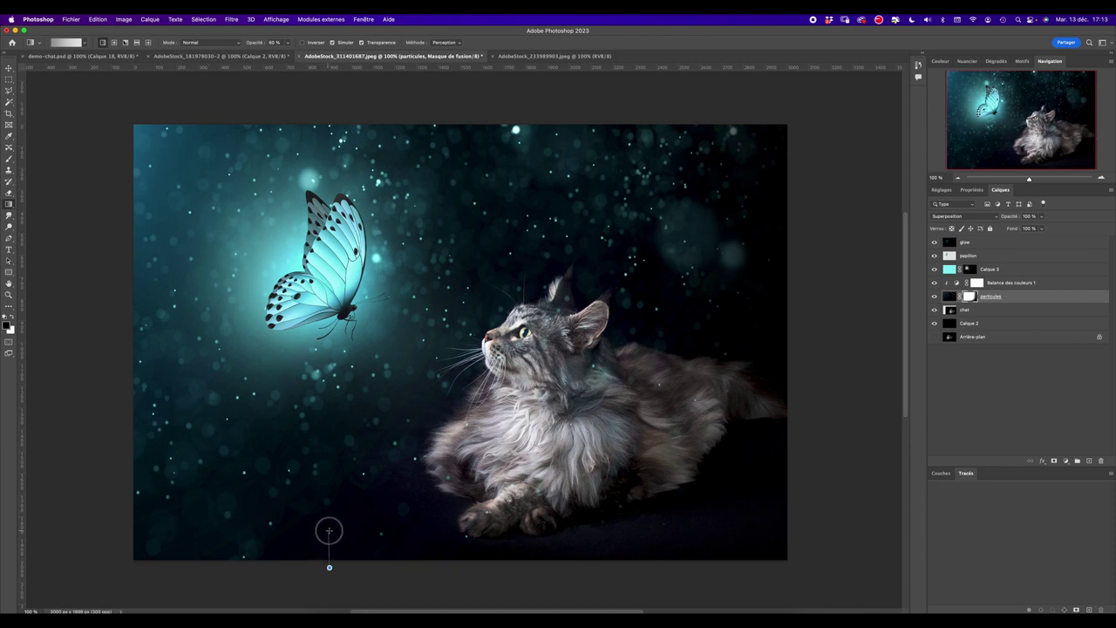
drag(602, 583, 600, 526)
drag(288, 42, 271, 53)
click(717, 256)
drag(808, 117, 677, 236)
drag(747, 133, 611, 301)
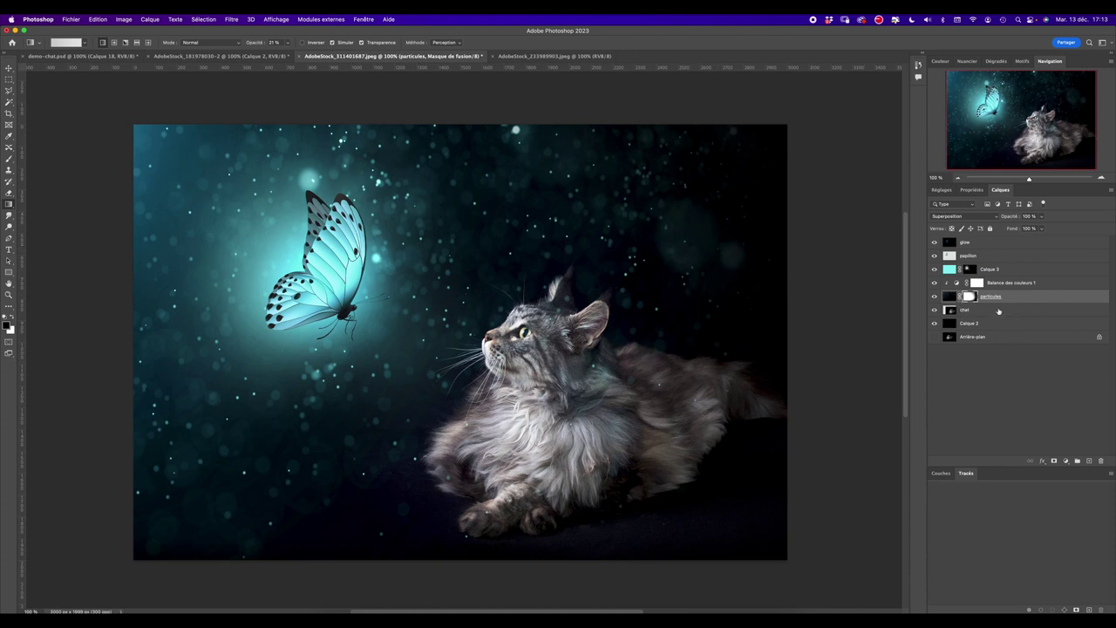
Step: Save the composition to the computer as AdobeStock_311401687.psd
click(995, 311)
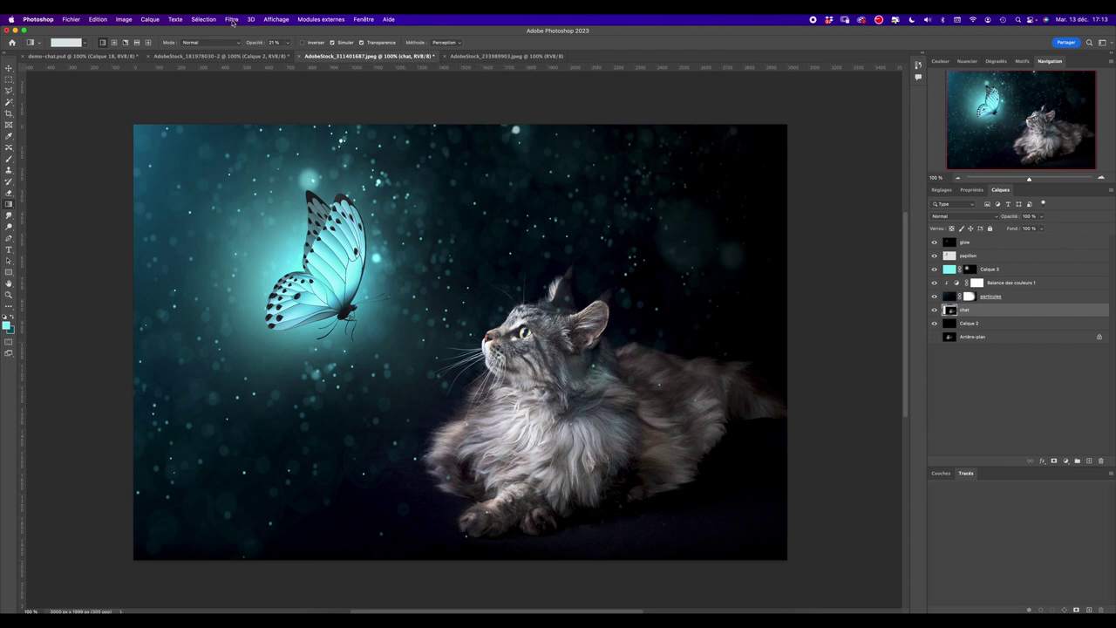
key(ctrl+s)
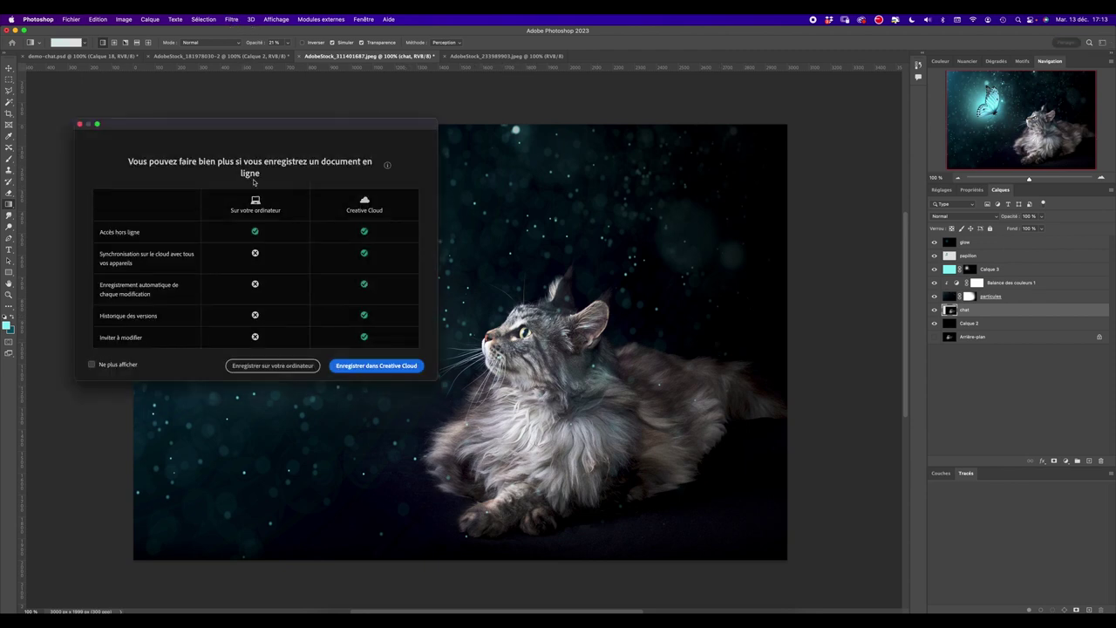
click(255, 369)
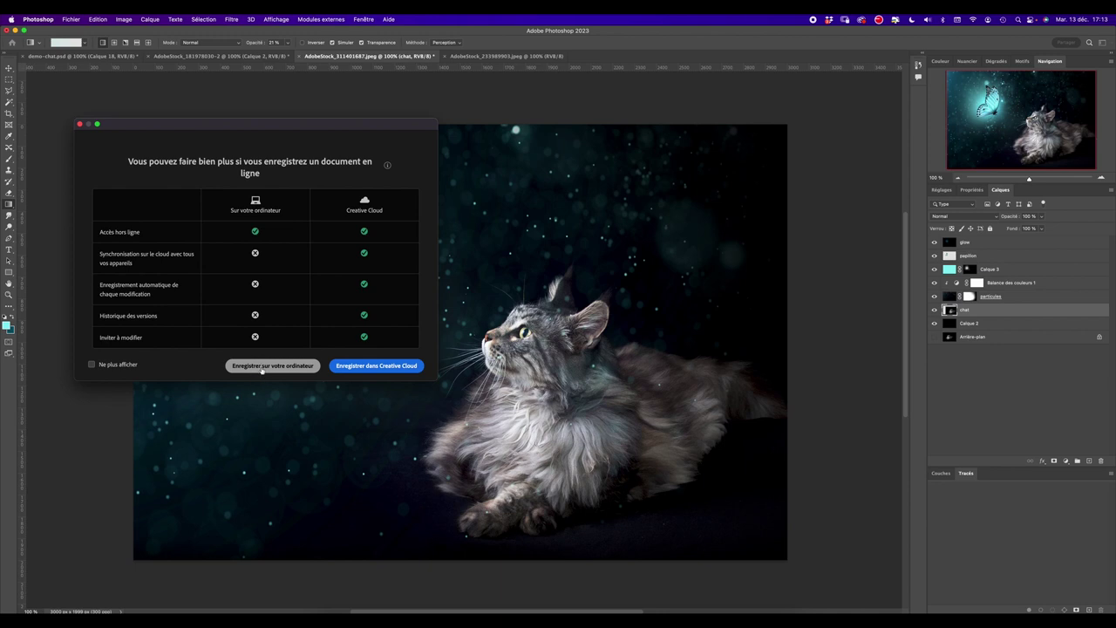
click(264, 369)
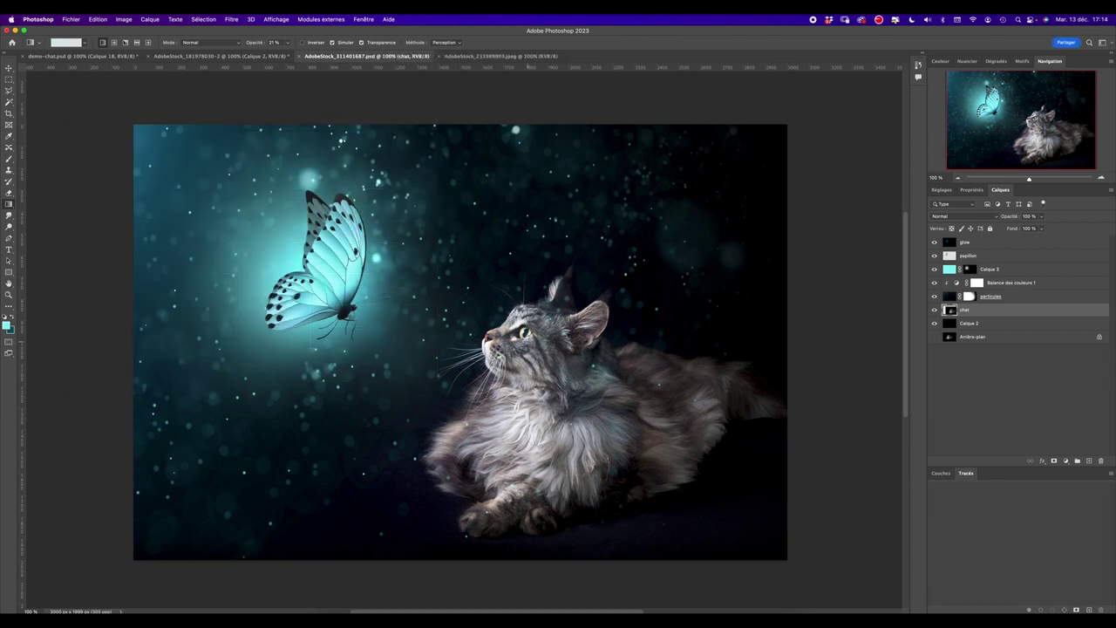
click(231, 19)
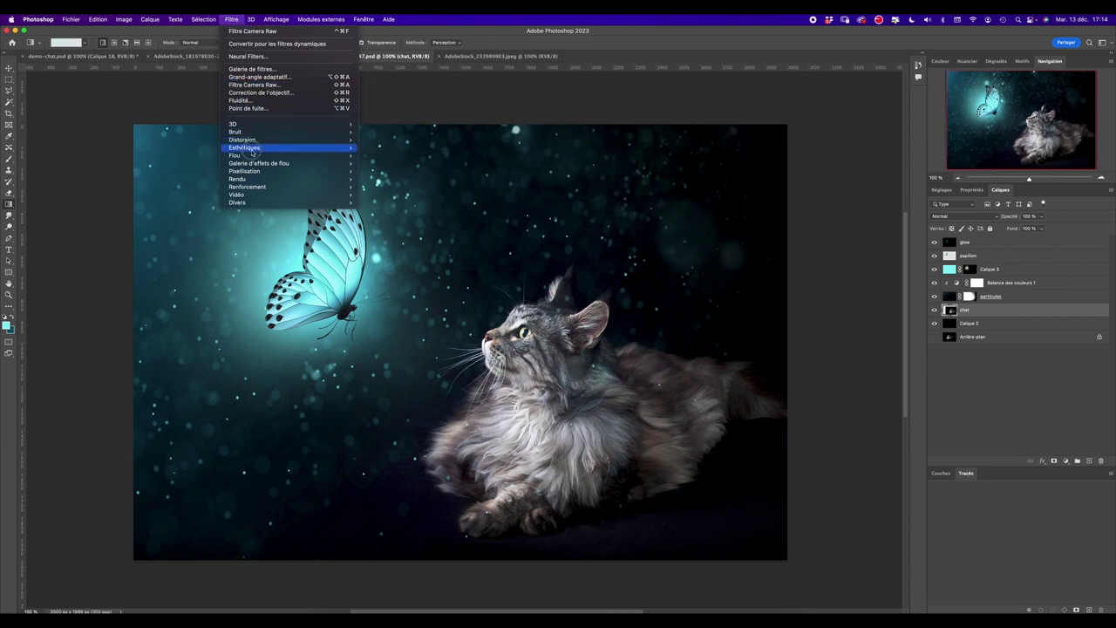
mouse_move(245, 148)
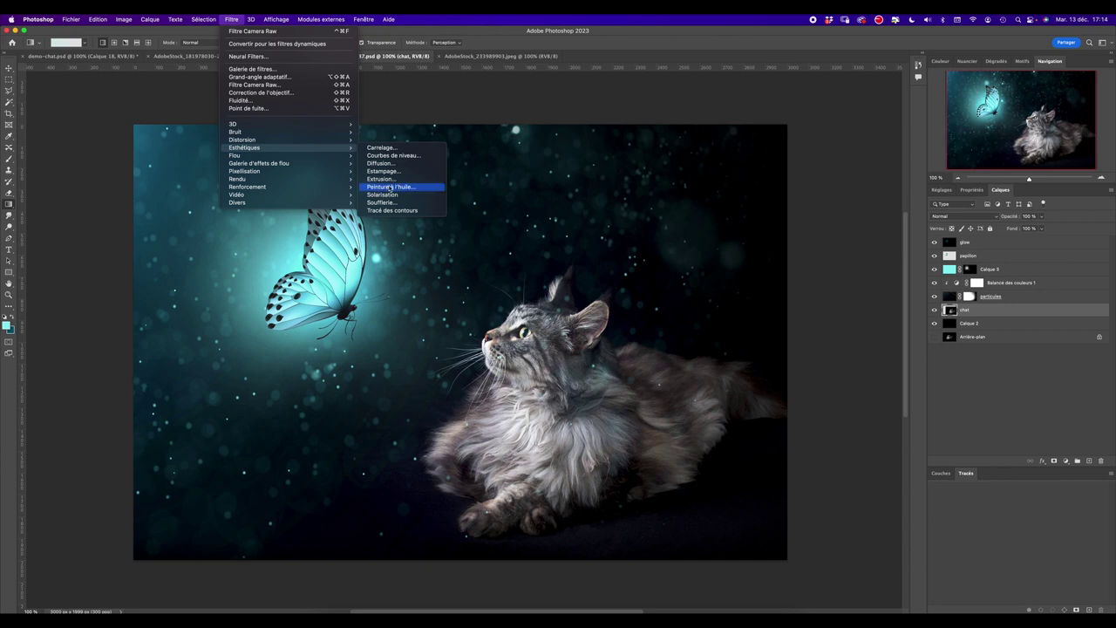
Step: Apply the Peinture à l'huile filter to the chat layer, then reapply it to papillon
click(384, 188)
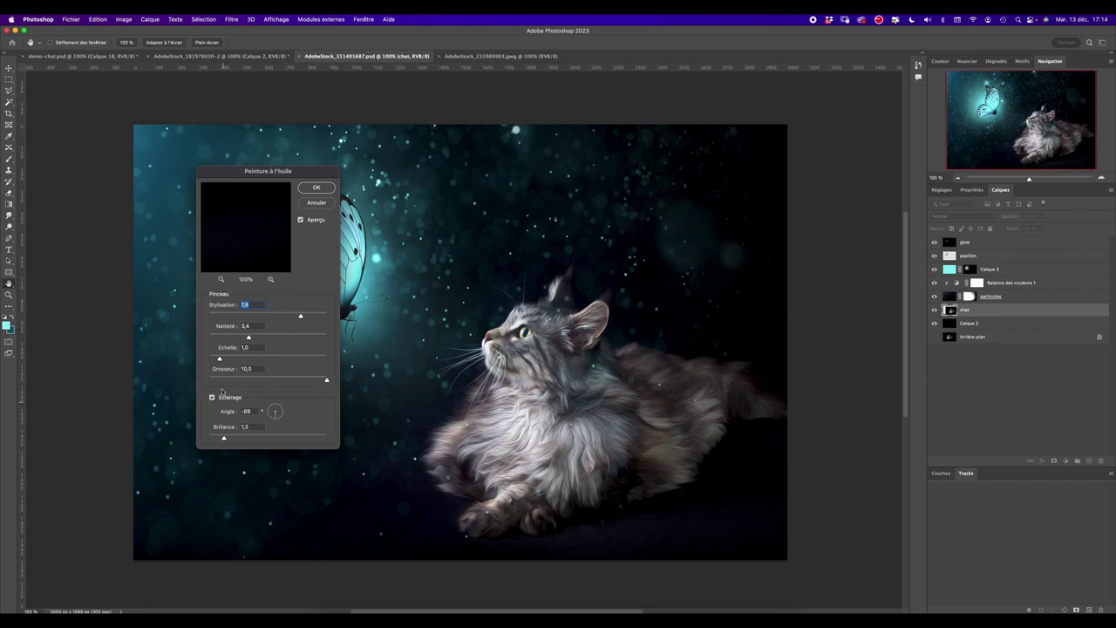
click(317, 188)
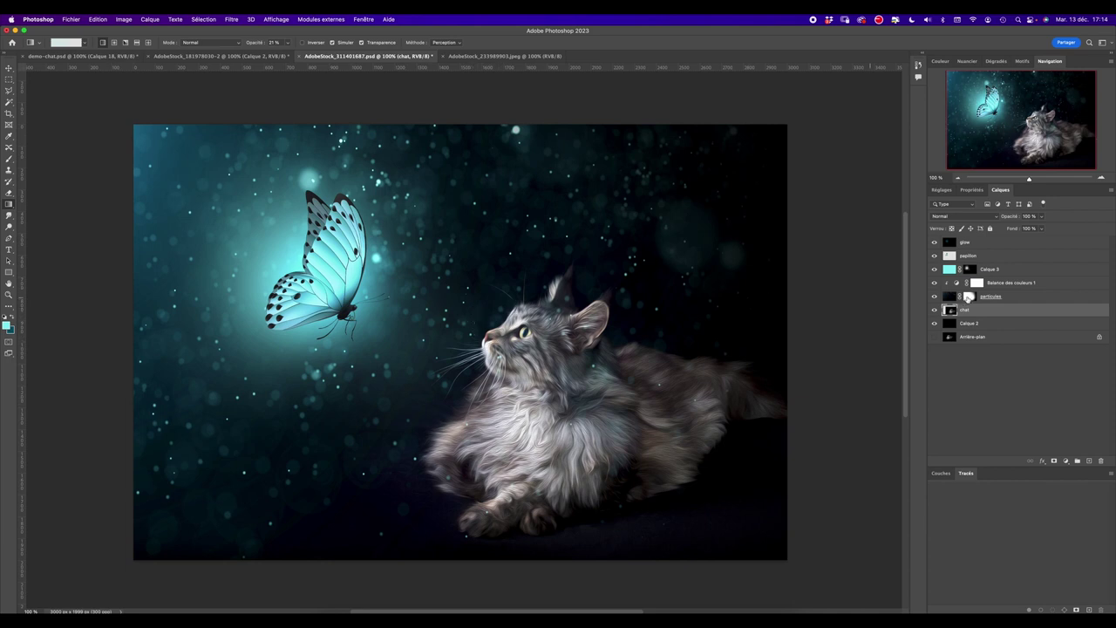
click(949, 255)
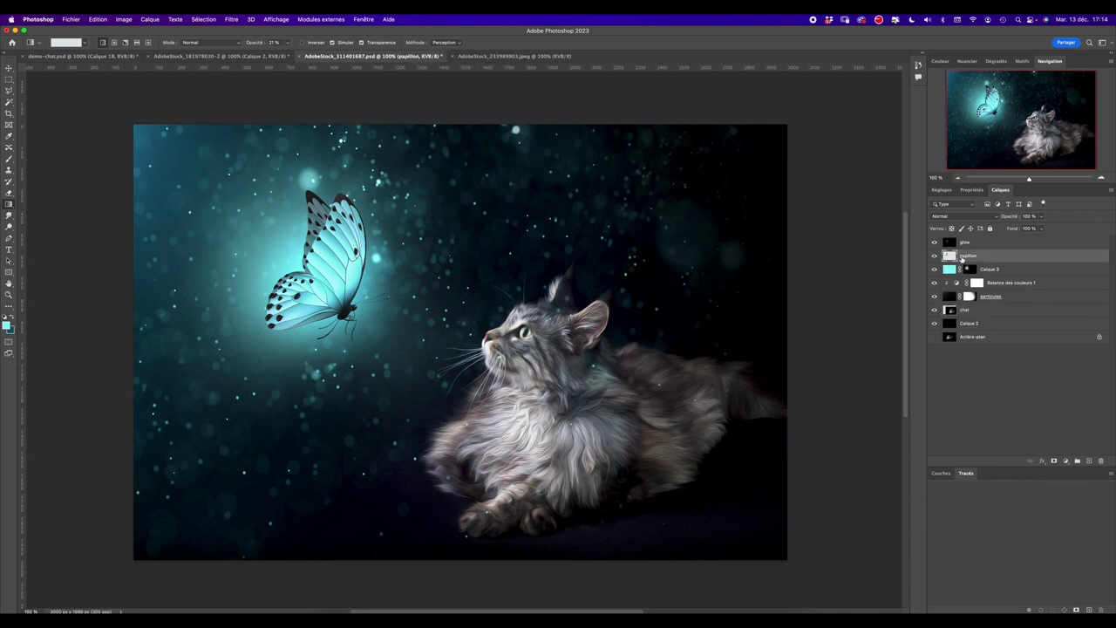
click(232, 20)
click(233, 20)
click(236, 31)
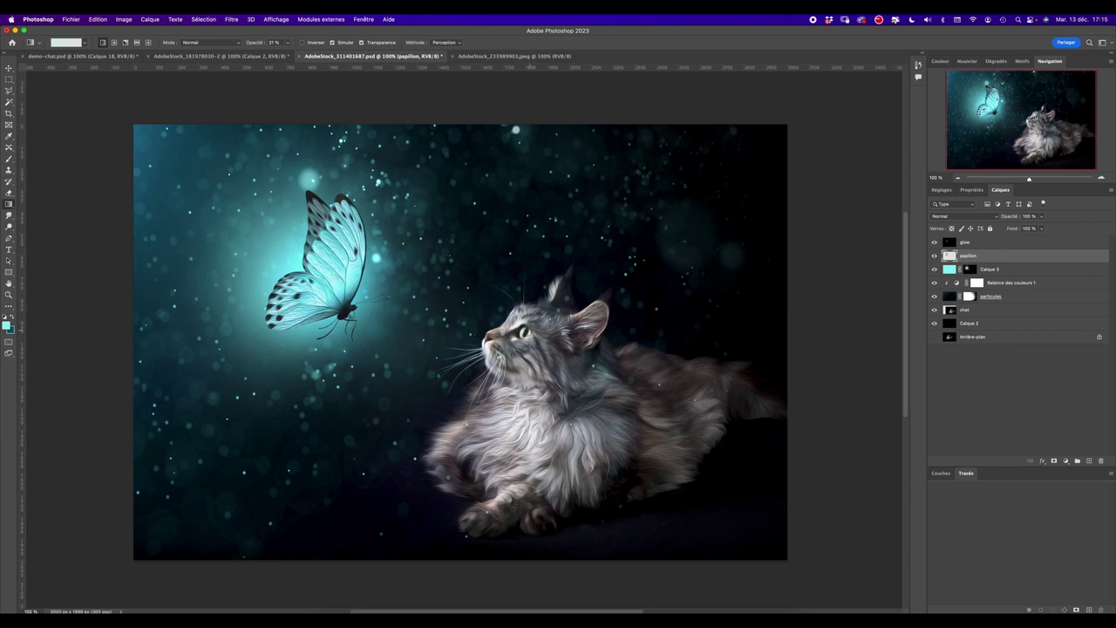
click(1007, 313)
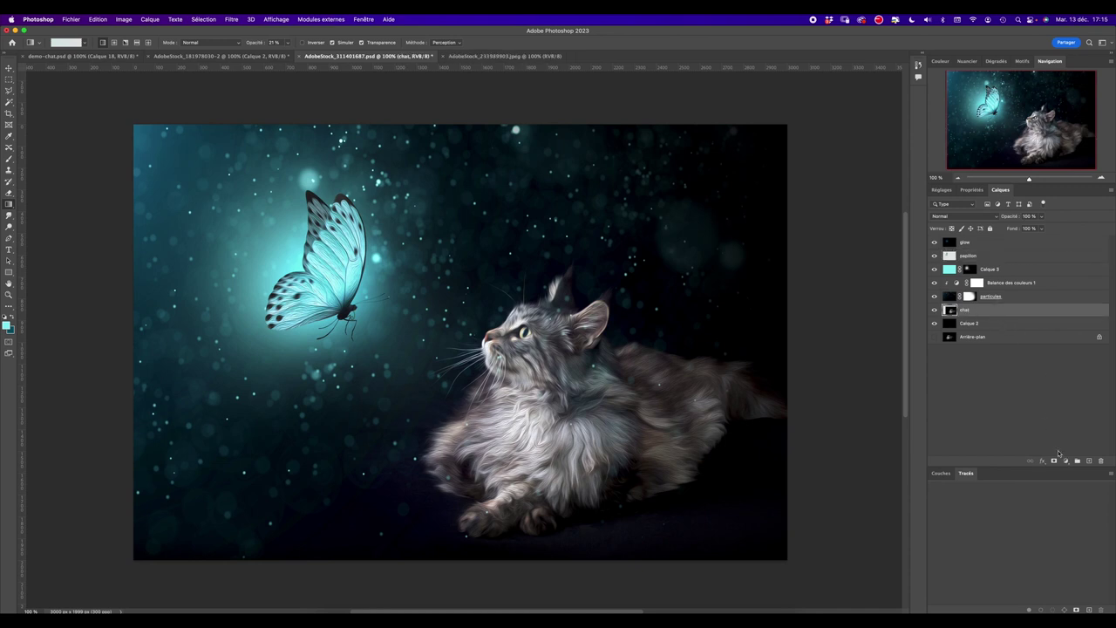
Step: Add a dark orange solid colour fill layer, Fond 1
click(1065, 461)
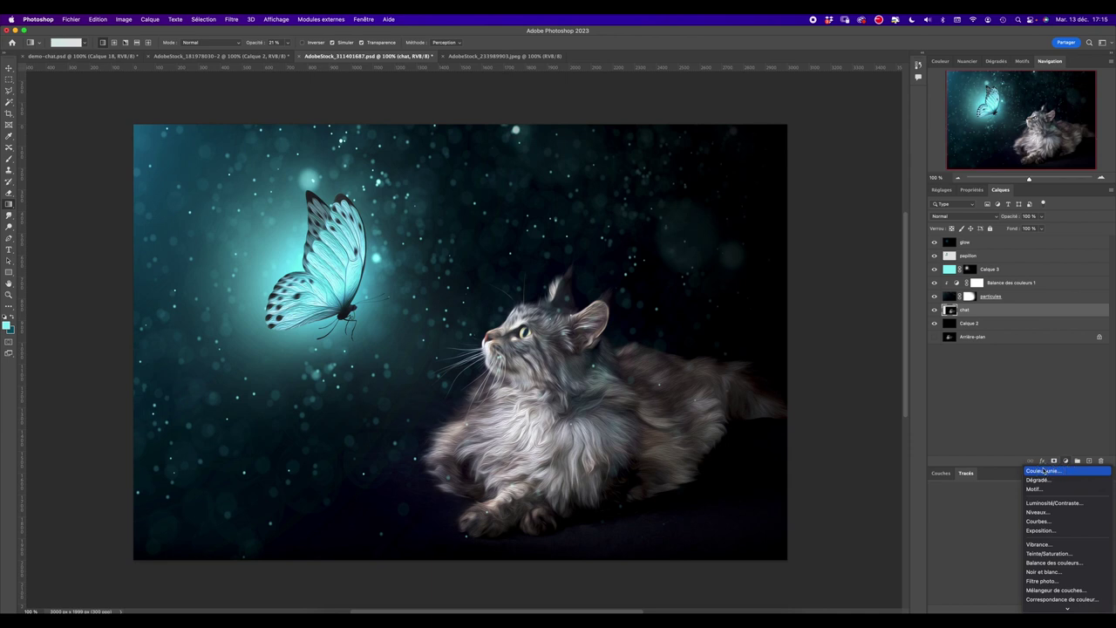
click(1043, 471)
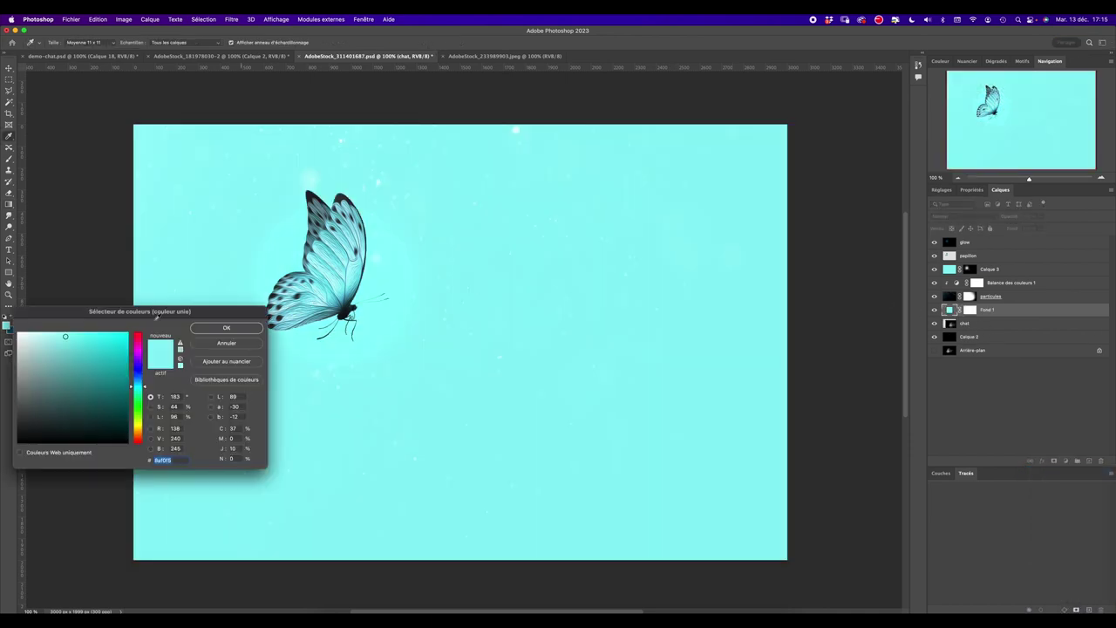
drag(131, 384, 133, 429)
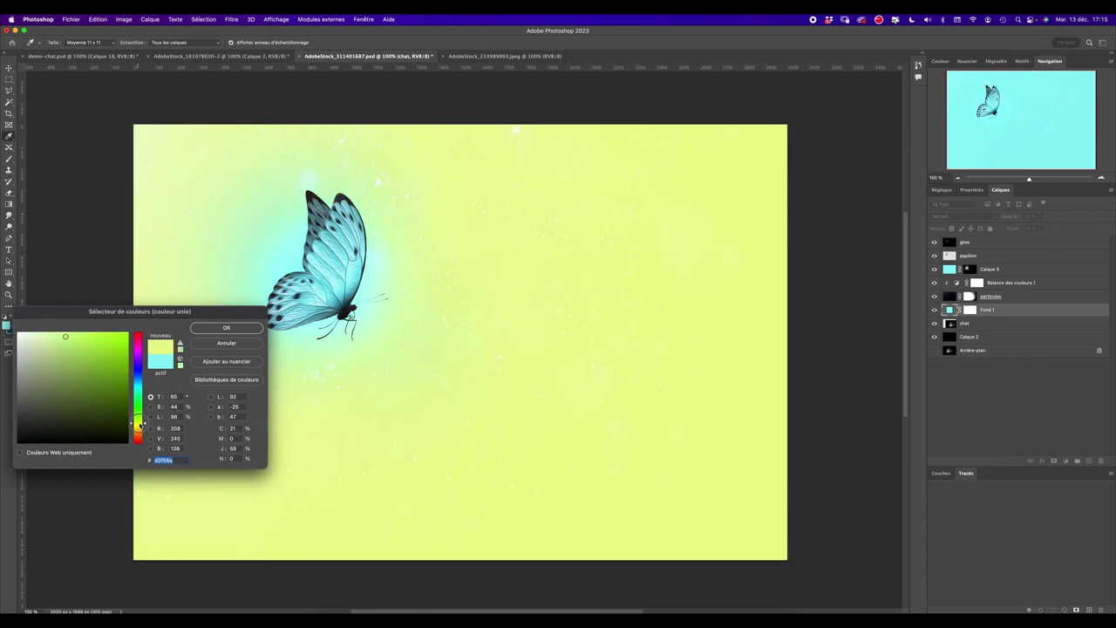
drag(136, 428, 115, 368)
click(113, 399)
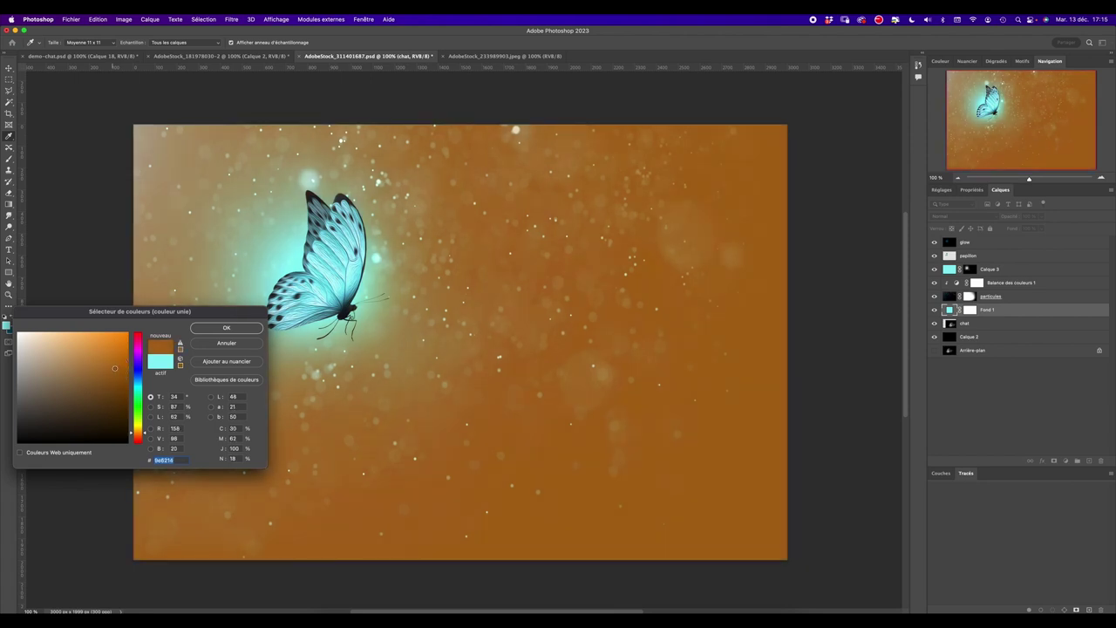
click(201, 329)
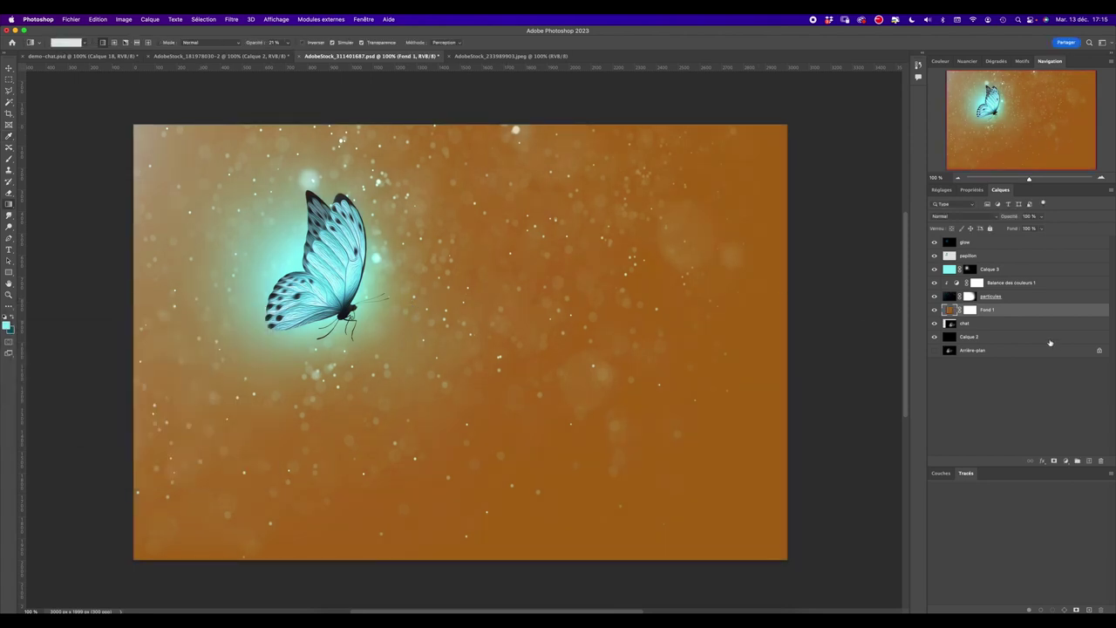
Step: Fill the Fond 1 mask black with the Paint Bucket to hide the orange
click(970, 310)
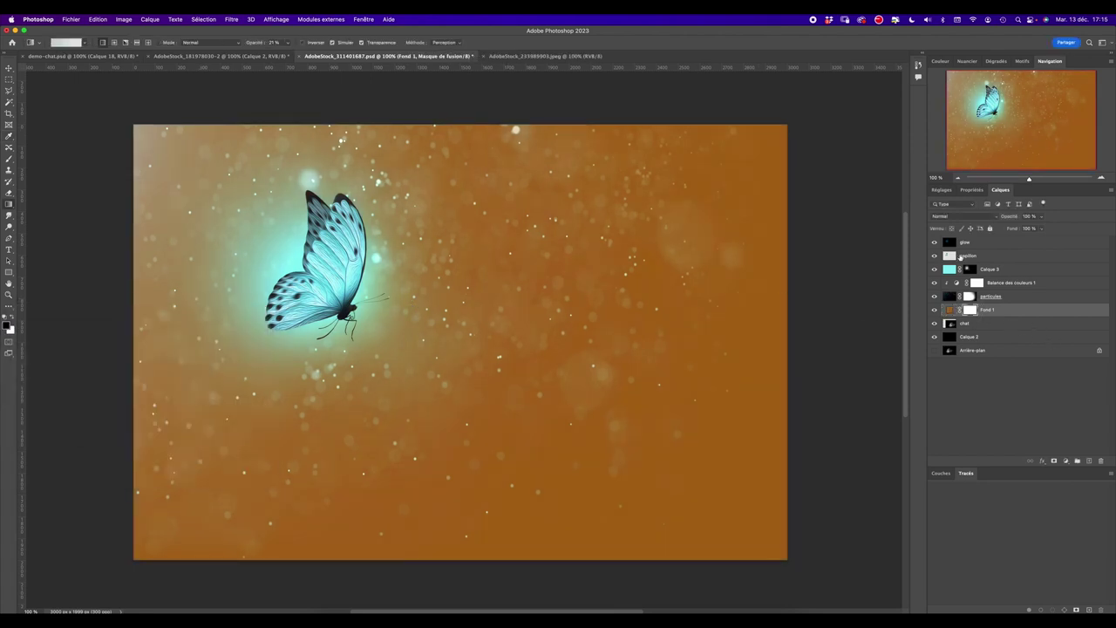
right_click(9, 204)
click(40, 211)
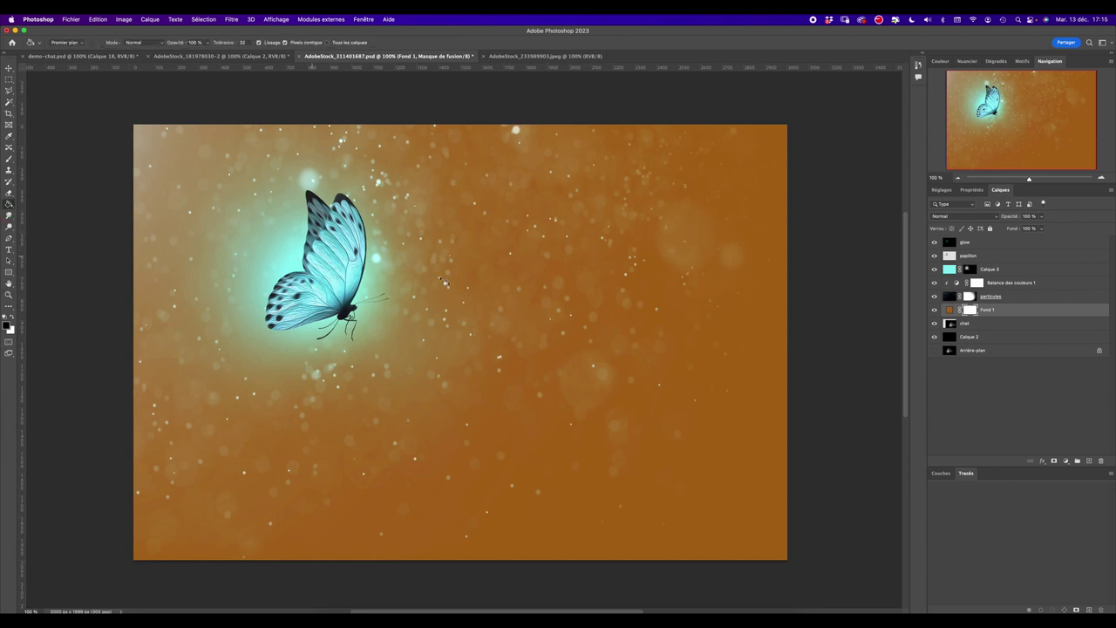
click(574, 312)
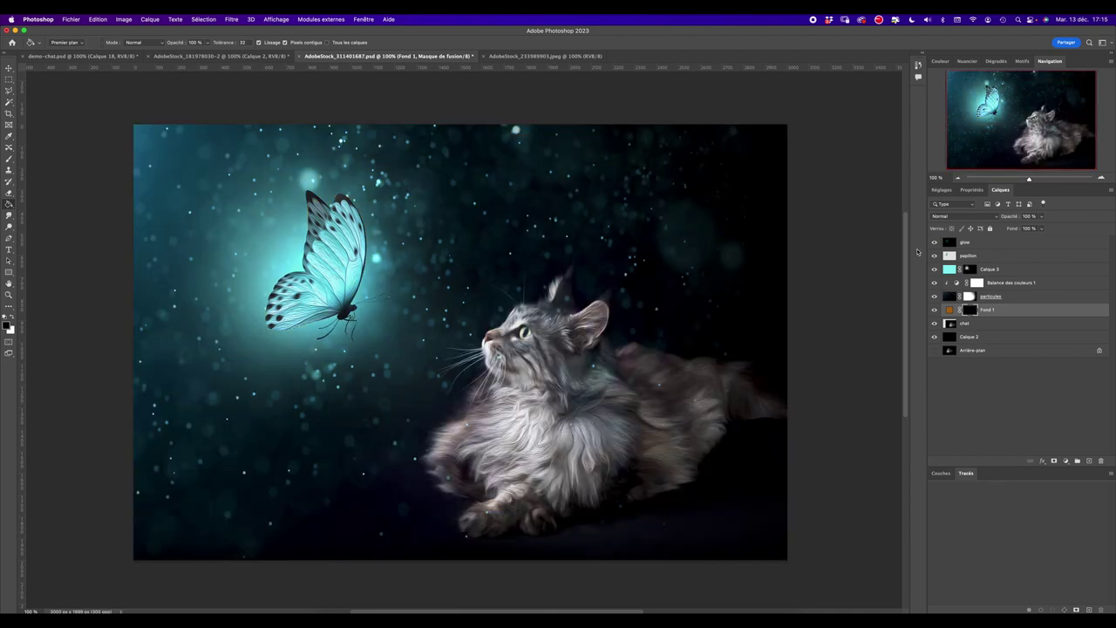
Step: Zoom to 200% on the cat's eye and set up a 22 px brush
key(ctrl+plus)
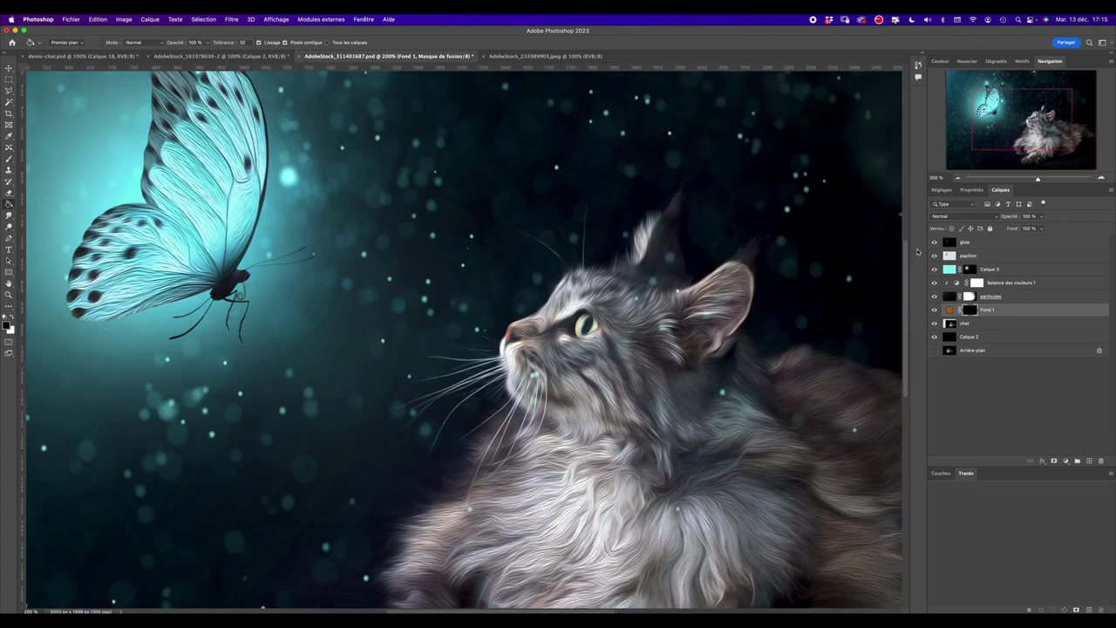
click(576, 324)
click(591, 330)
key(b)
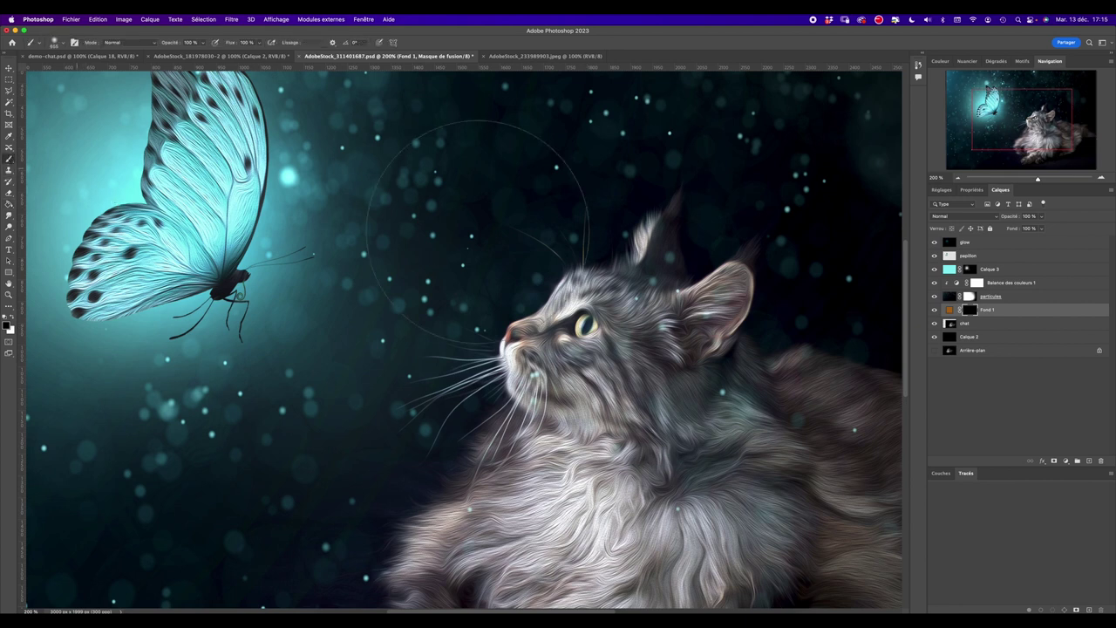
right_click(597, 274)
drag(552, 148, 502, 150)
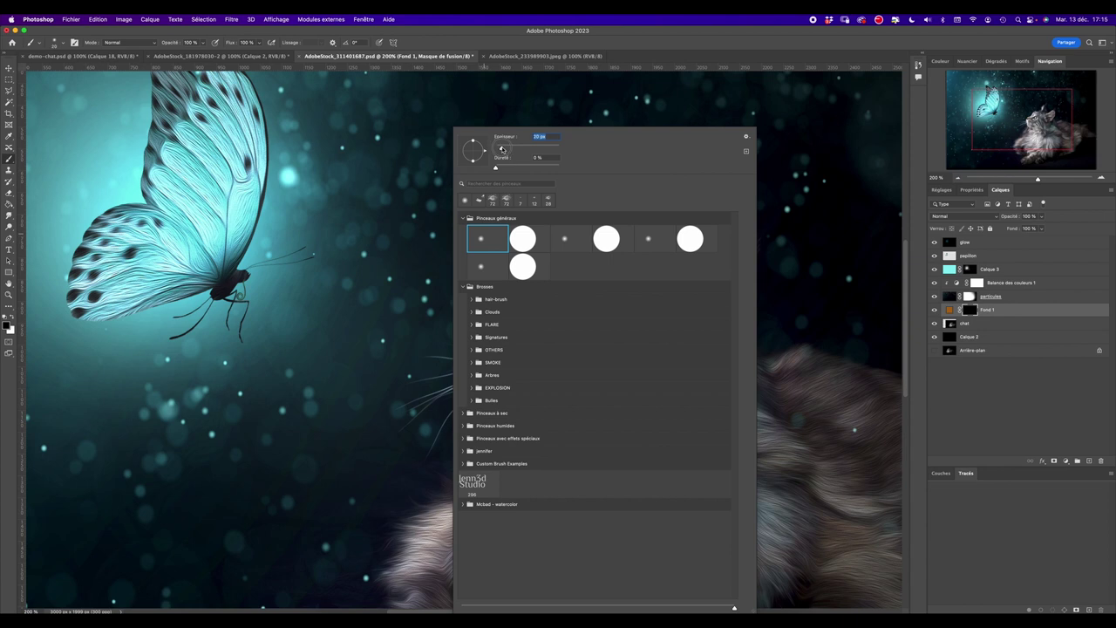
click(518, 108)
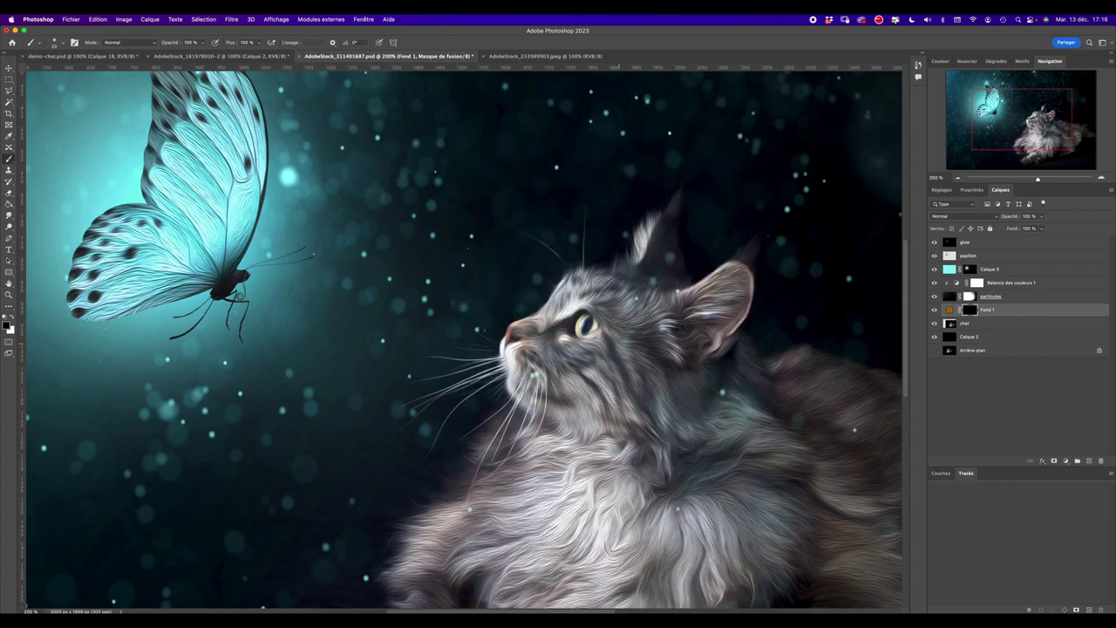
Step: Paint white on the Fond 1 mask over the cat's eye to reveal the orange
key(x)
mouse_move(585, 320)
mouse_down()
mouse_move(579, 335)
mouse_move(593, 326)
mouse_up()
click(947, 309)
click(962, 218)
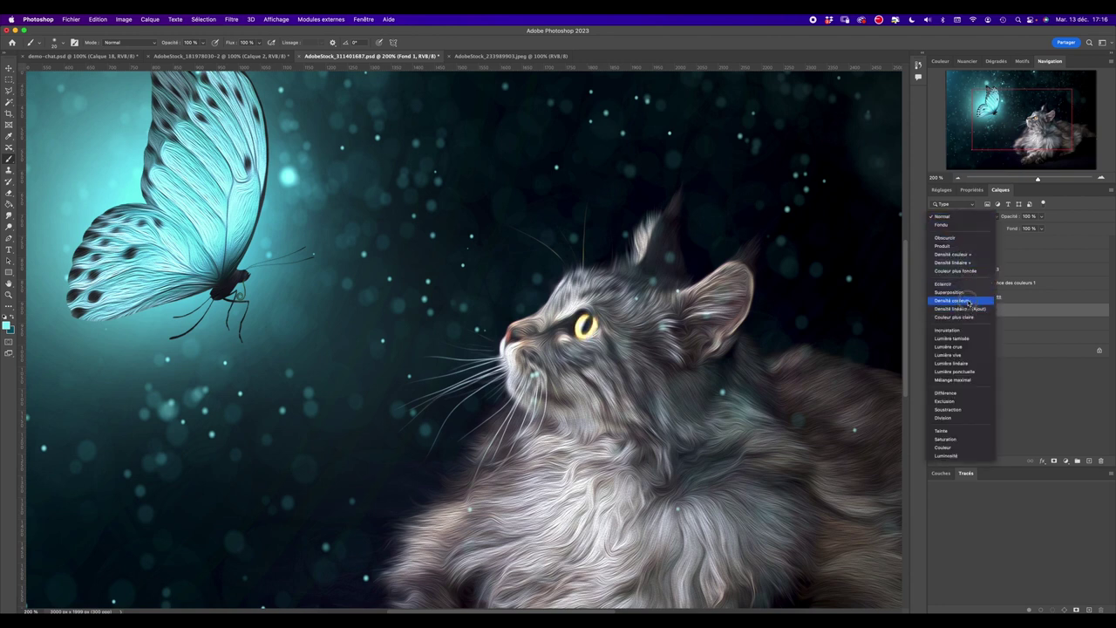
Step: Set Fond 1 to Densité couleur - blend mode and change its fill to golden ab7713
click(968, 300)
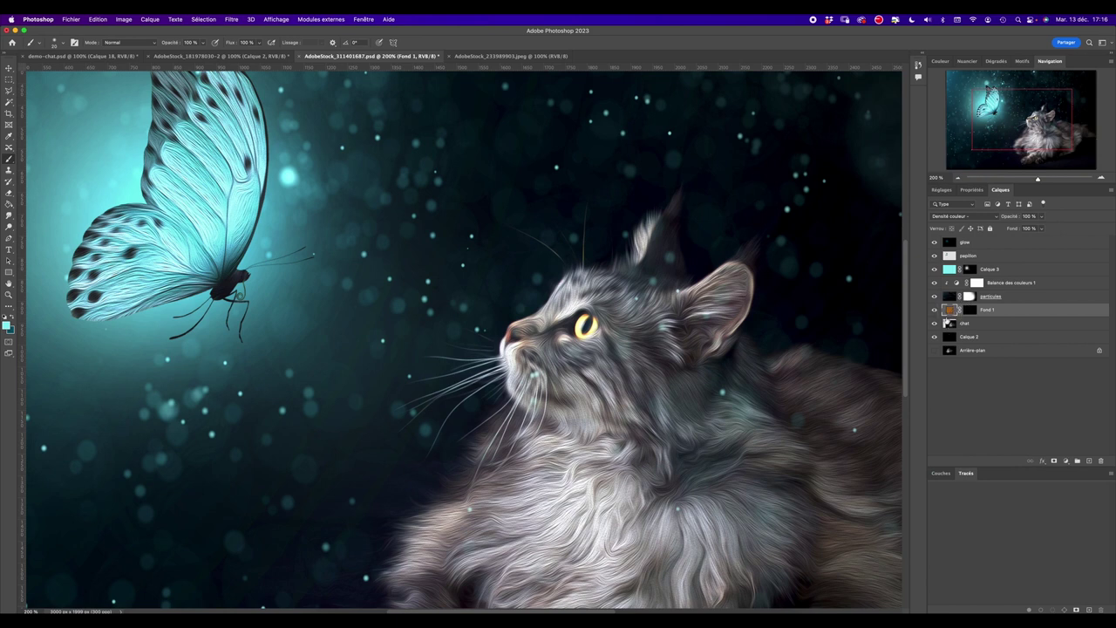
double_click(950, 309)
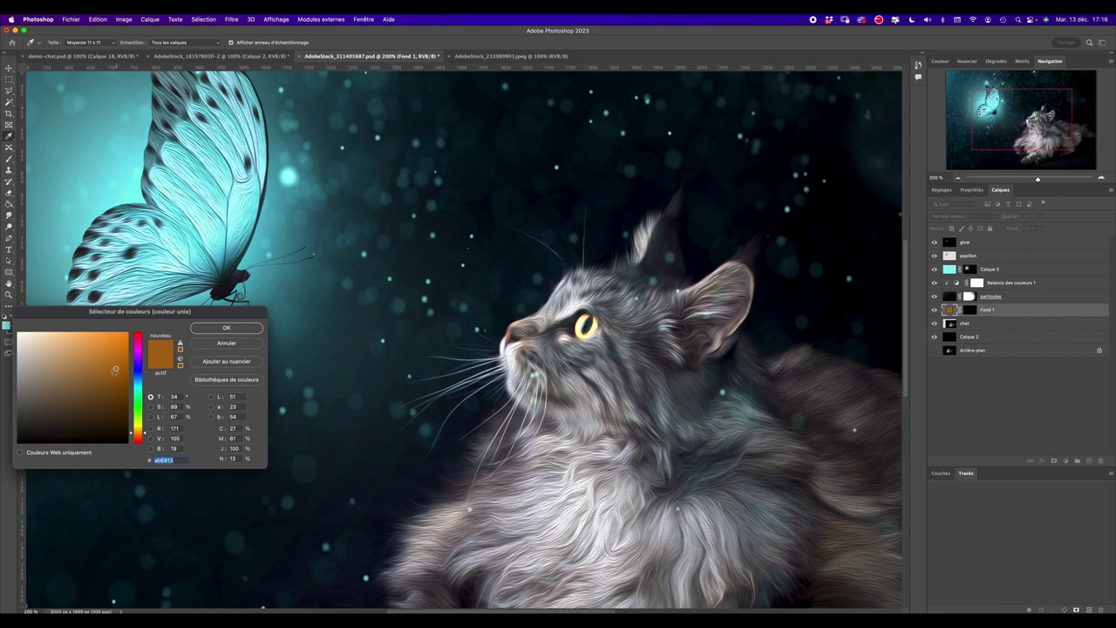
drag(137, 402, 135, 361)
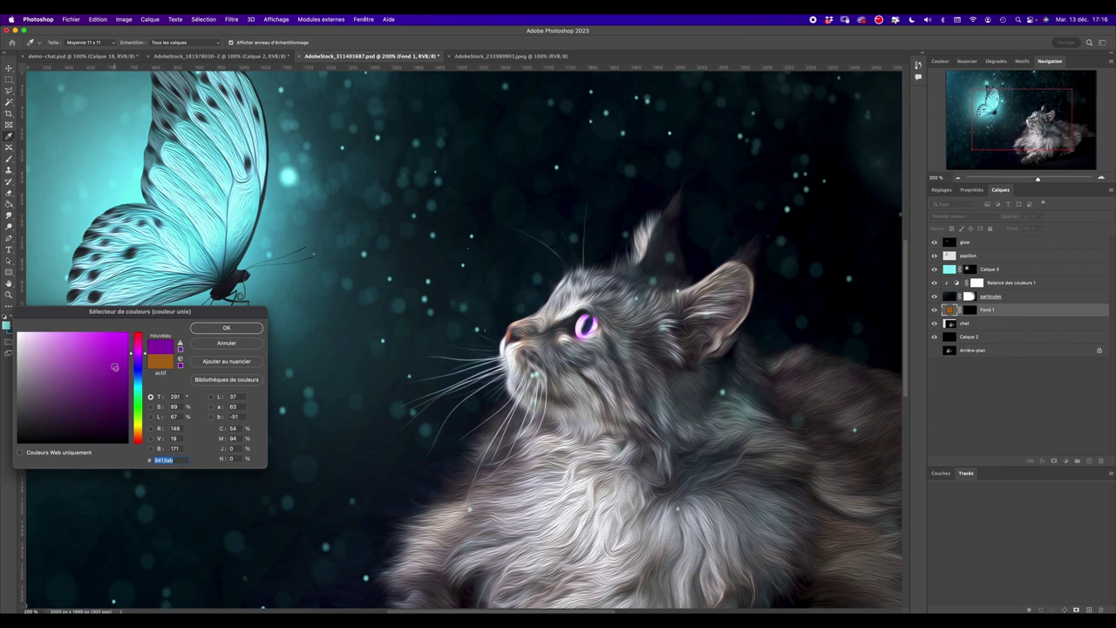
drag(137, 364, 135, 430)
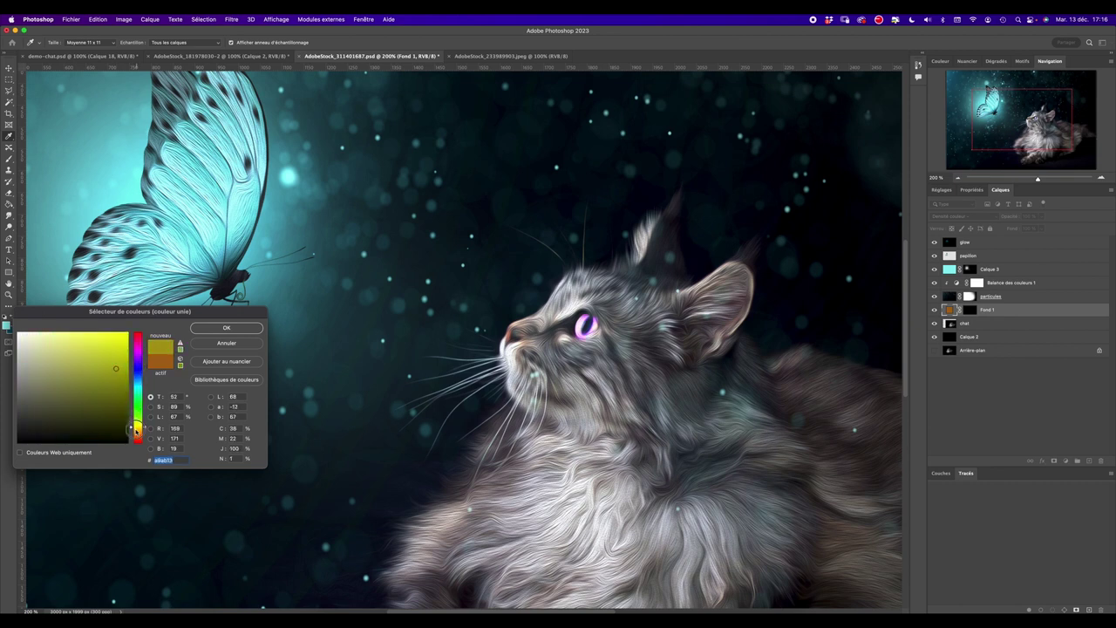
drag(135, 430, 135, 432)
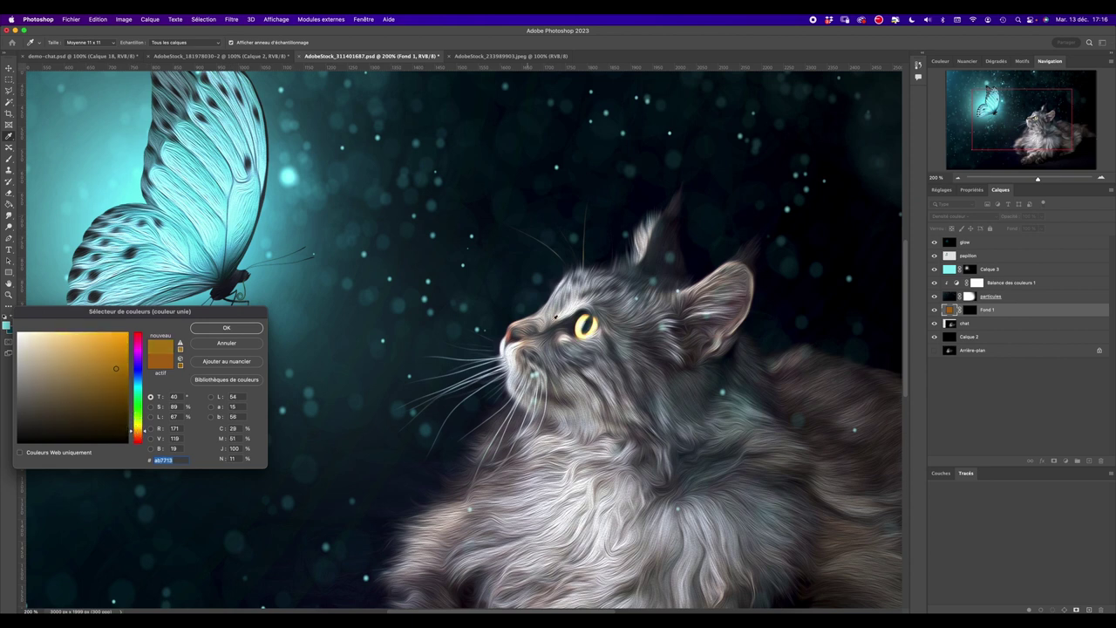
click(226, 328)
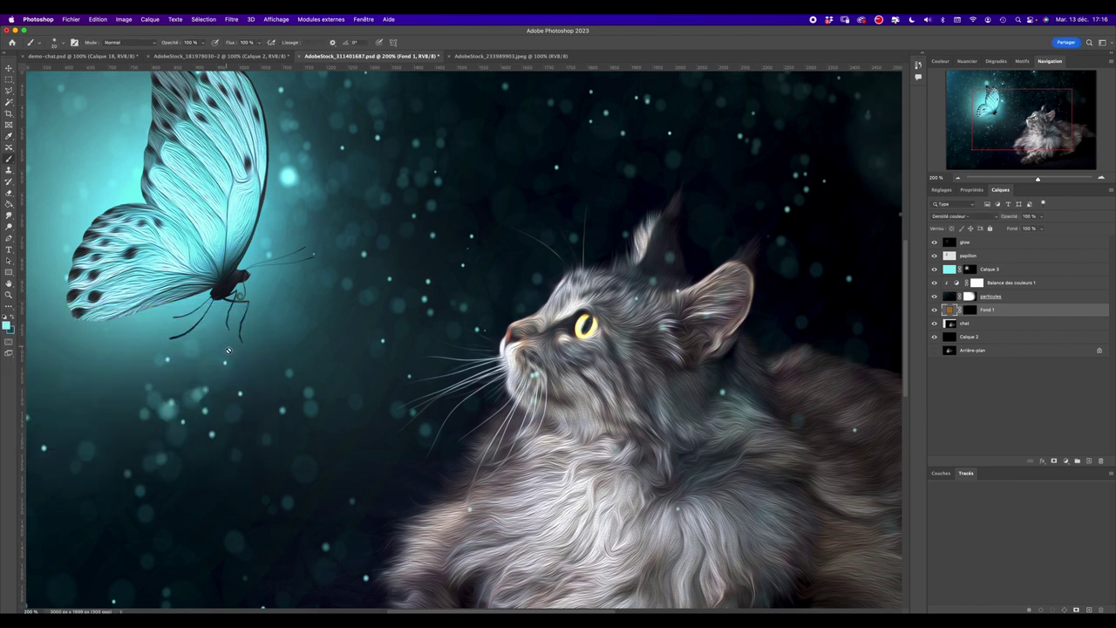
Step: Return the view to 100% and select the chat layer
key(super+0)
key(super+1)
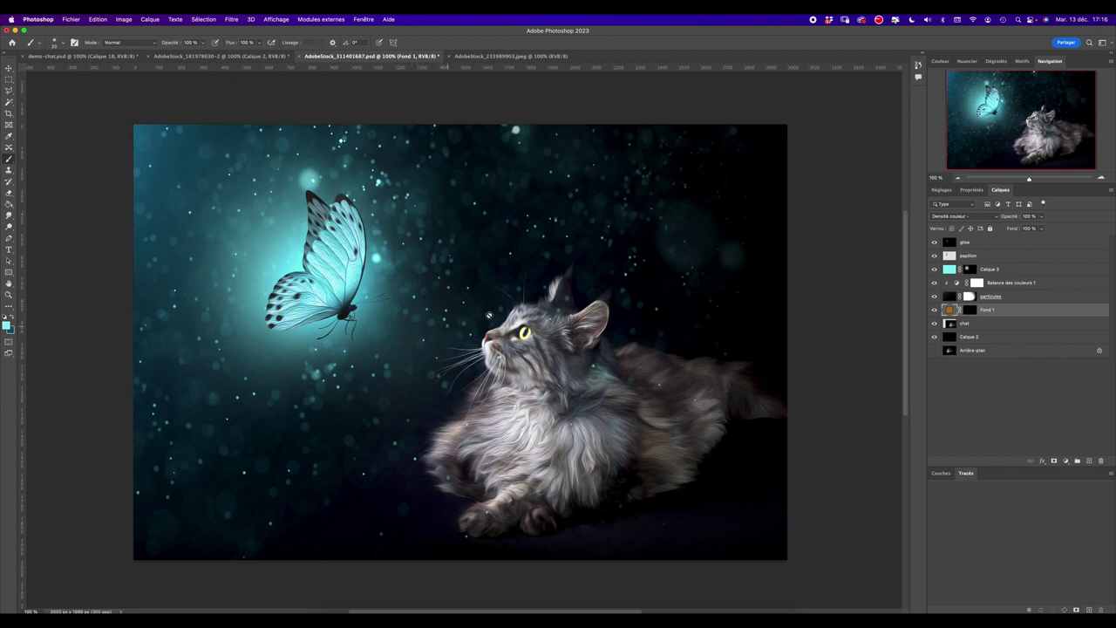
click(995, 329)
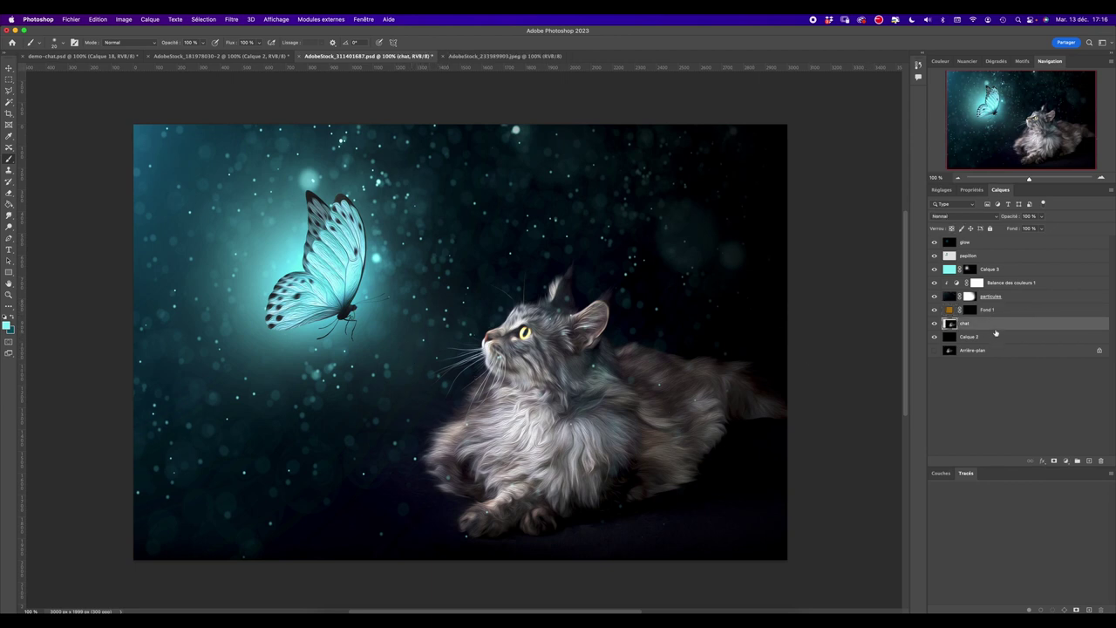
Step: Add a Niveaux levels adjustment above the cat with white output 200 and midtones 0,82
click(1066, 460)
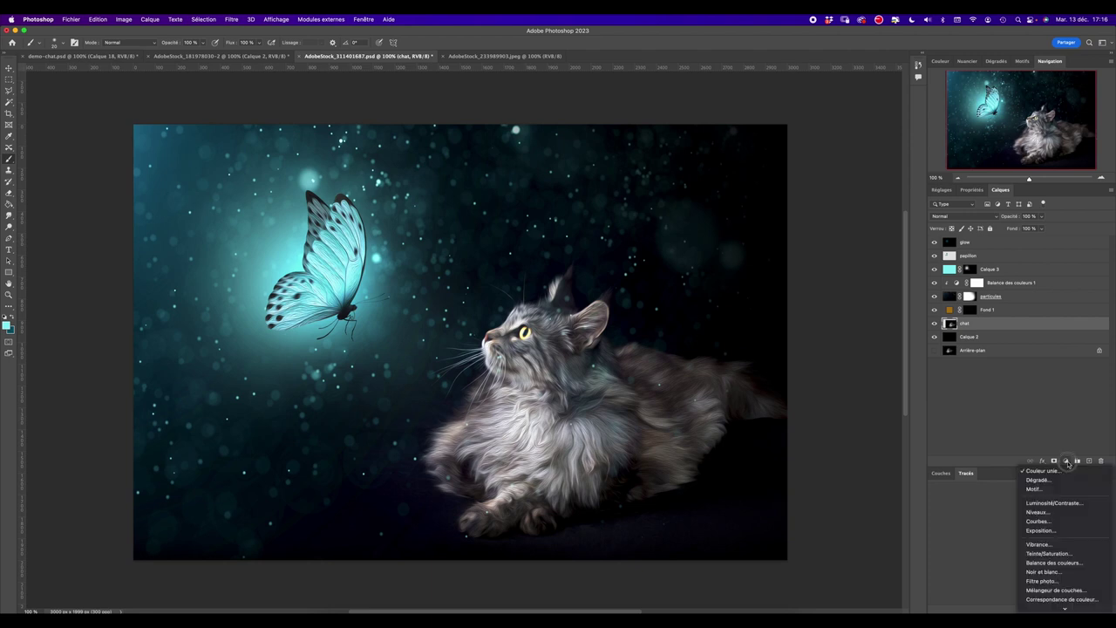
click(1054, 514)
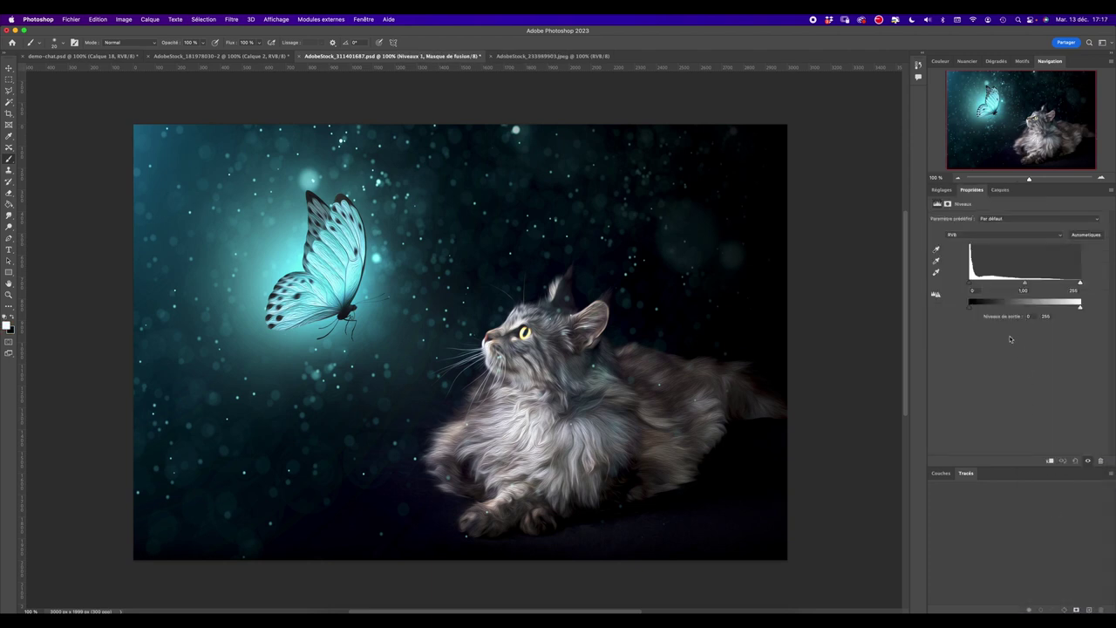
drag(1080, 309, 1053, 313)
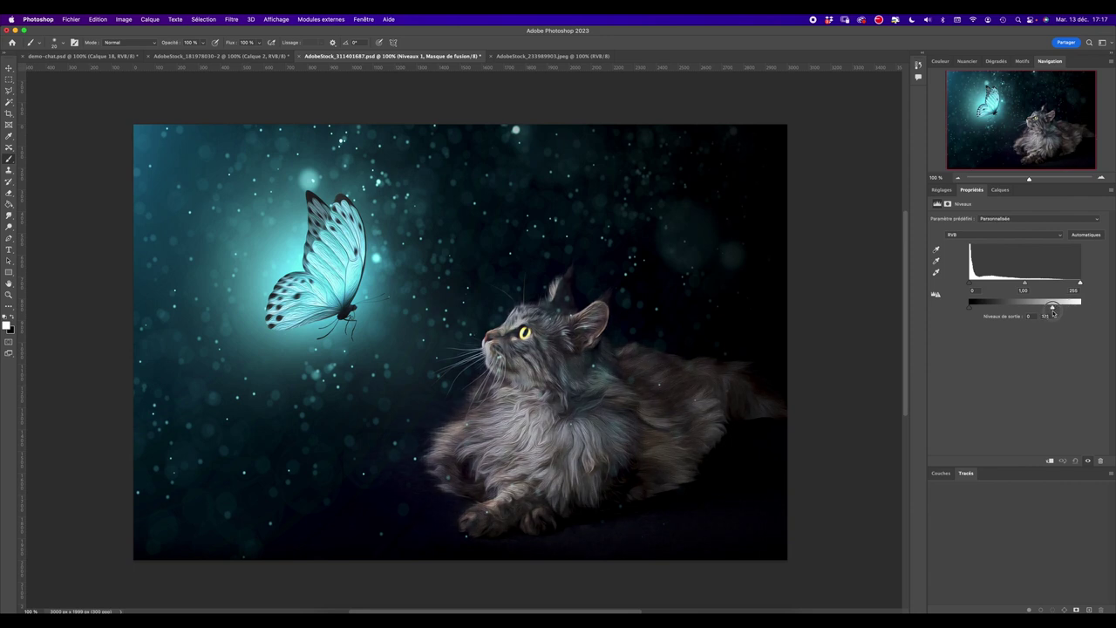
drag(1053, 312, 1034, 284)
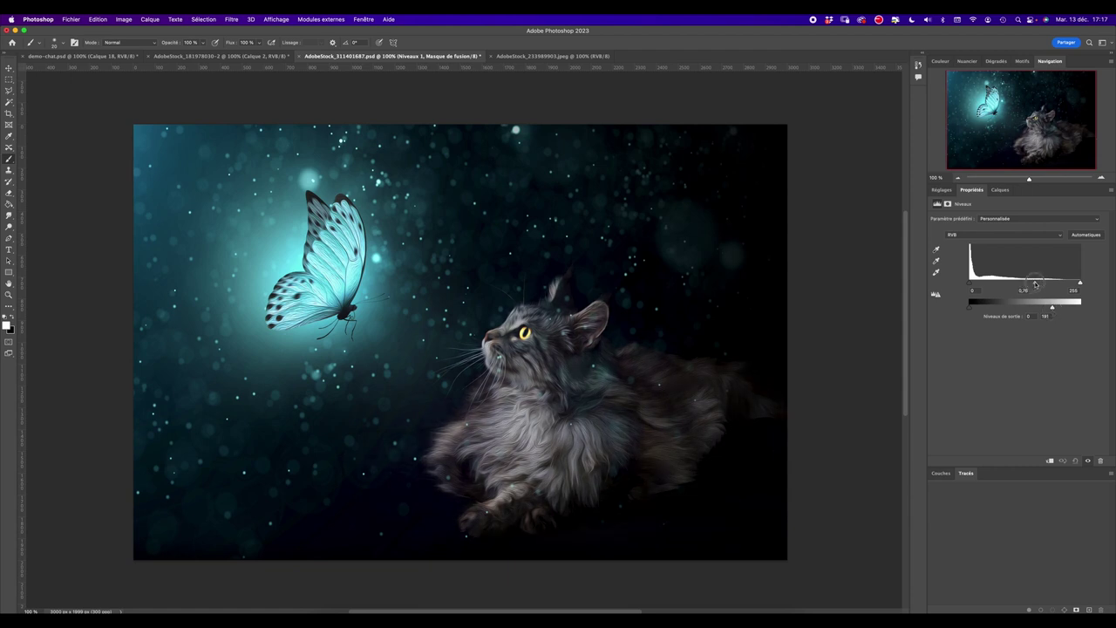
drag(1035, 283, 1059, 308)
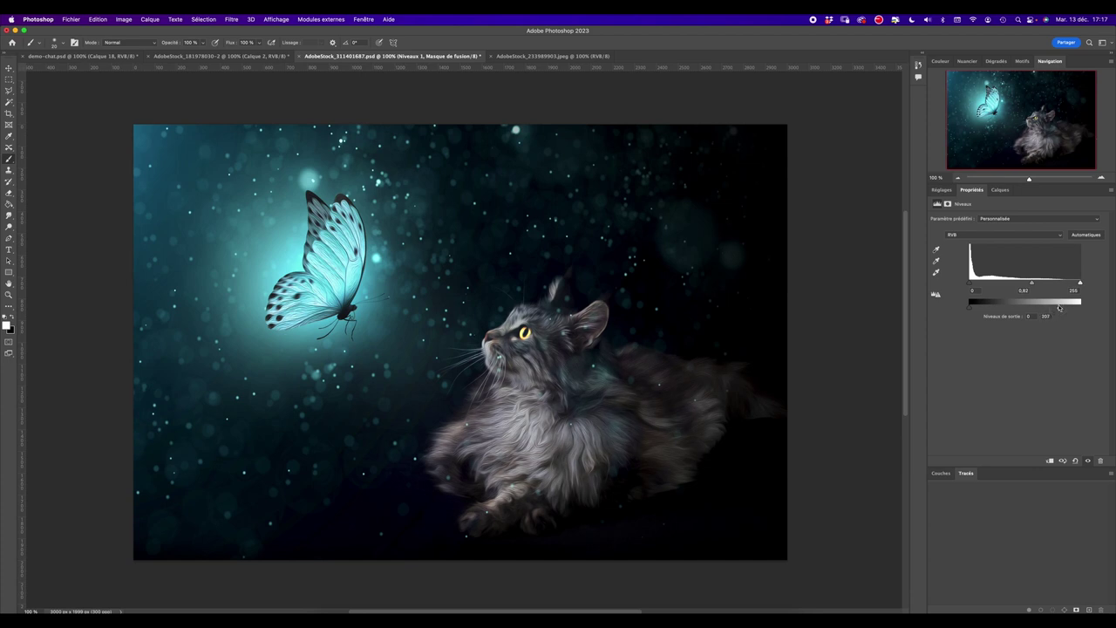
click(1000, 190)
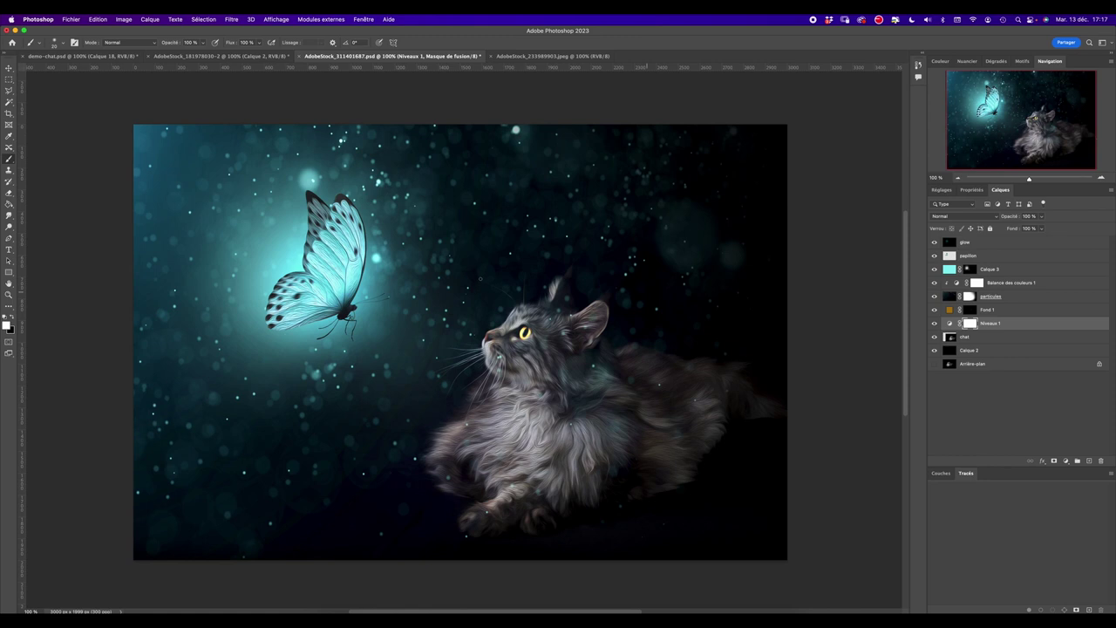
Step: Paint black with a ~200 px brush on the Niveaux 1 mask over the cat's chest and neck
key(x)
drag(514, 375, 531, 377)
drag(508, 399, 447, 446)
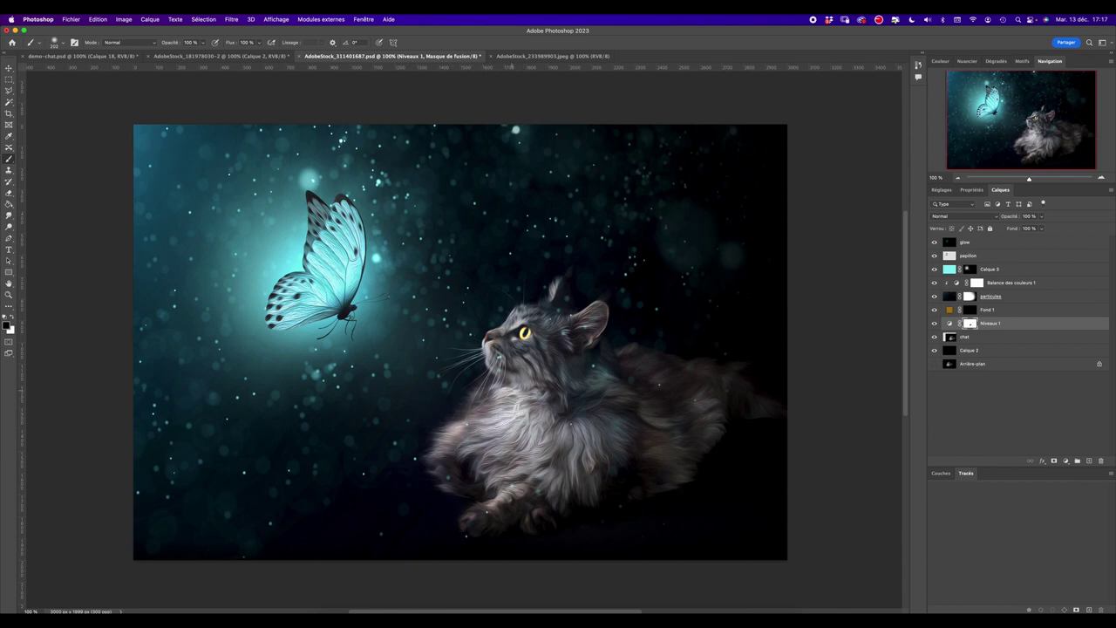
mouse_move(489, 338)
mouse_down()
mouse_move(466, 340)
mouse_move(514, 314)
mouse_up()
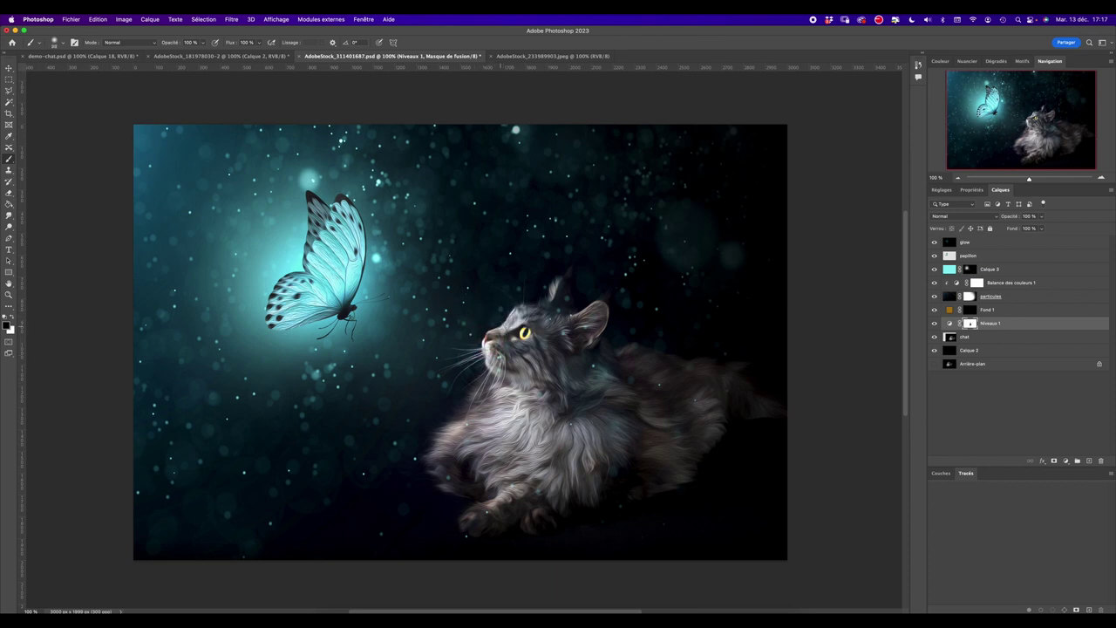
drag(514, 359, 515, 393)
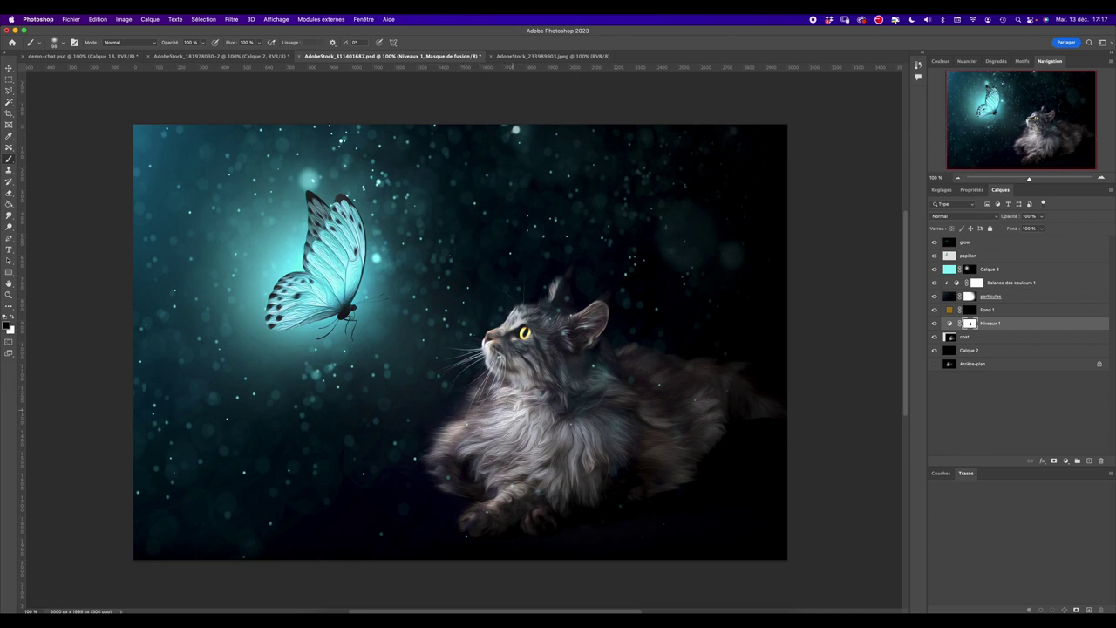
drag(513, 420, 519, 390)
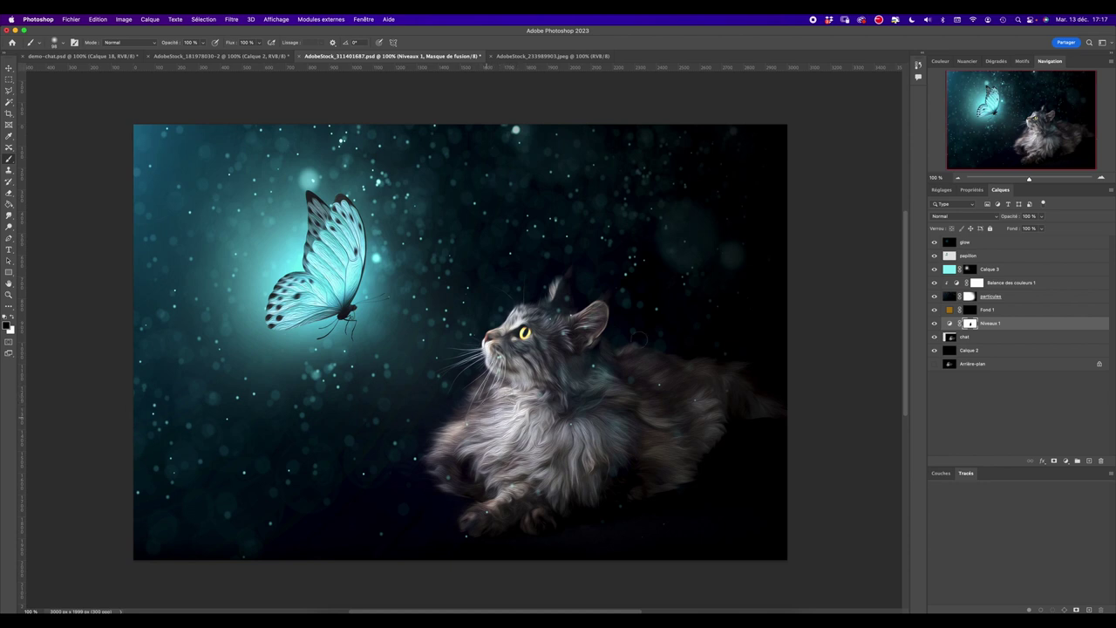
Step: Paint black on the particules mask to clear bokeh from over the cat's chest, head and hindquarters
click(933, 296)
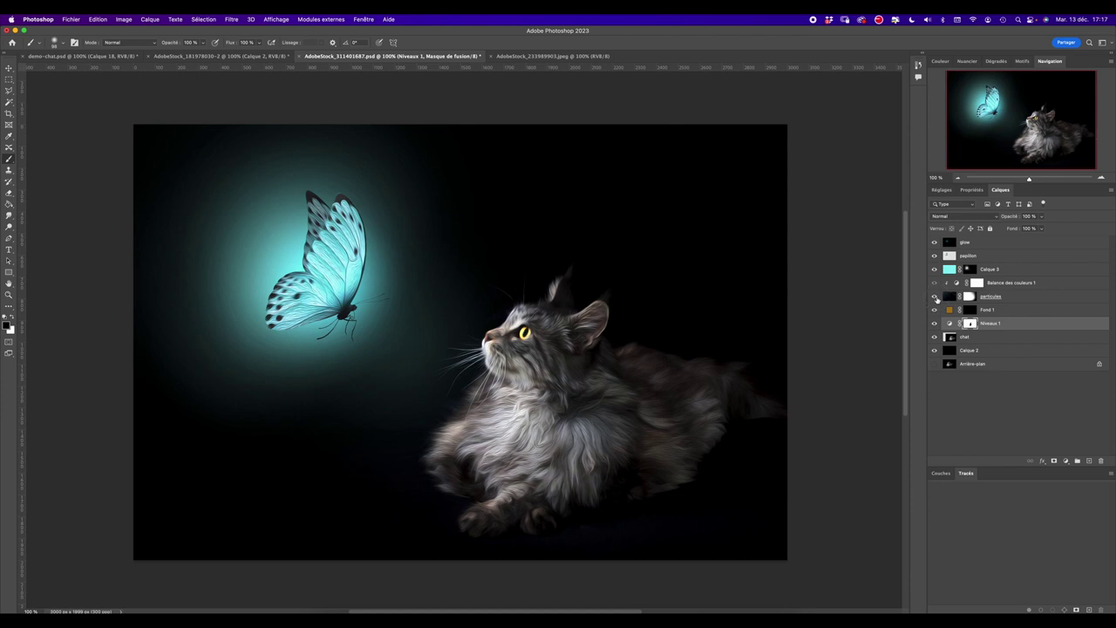
click(933, 296)
click(971, 297)
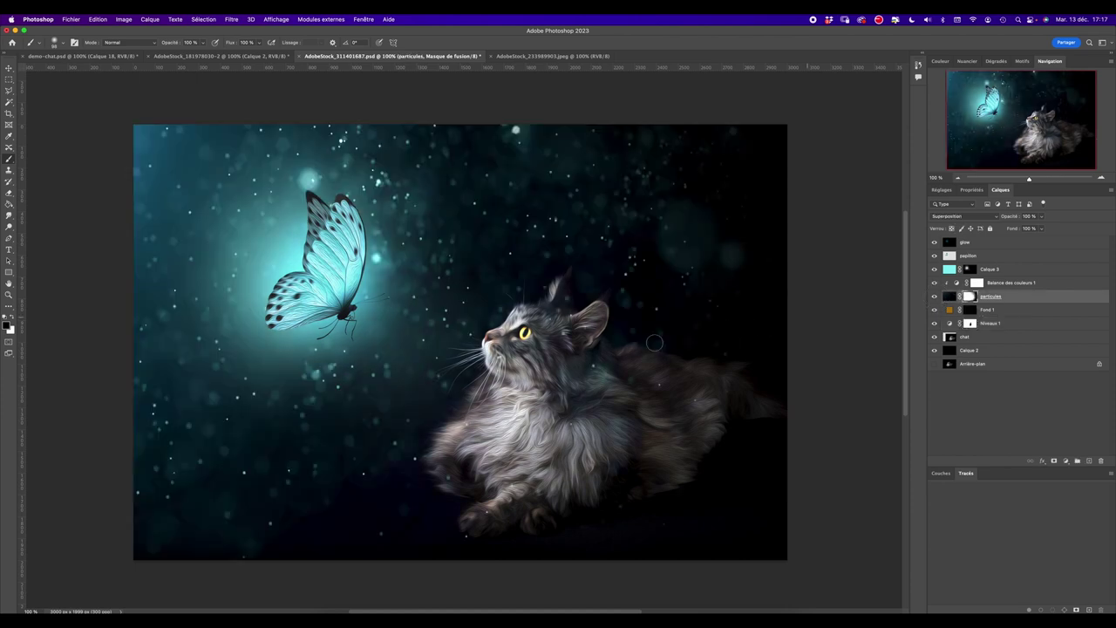
mouse_move(587, 374)
mouse_down()
mouse_move(602, 375)
mouse_move(572, 307)
mouse_move(705, 408)
mouse_move(316, 518)
mouse_move(368, 505)
mouse_move(404, 474)
mouse_move(434, 478)
mouse_move(468, 411)
mouse_move(520, 519)
mouse_move(699, 484)
mouse_move(748, 408)
mouse_move(593, 367)
mouse_move(485, 374)
mouse_move(458, 472)
mouse_move(606, 498)
mouse_move(480, 518)
mouse_move(654, 478)
mouse_move(532, 514)
mouse_move(378, 444)
mouse_move(471, 386)
mouse_up()
mouse_move(578, 392)
mouse_down()
mouse_move(567, 342)
mouse_move(716, 414)
mouse_up()
click(1000, 325)
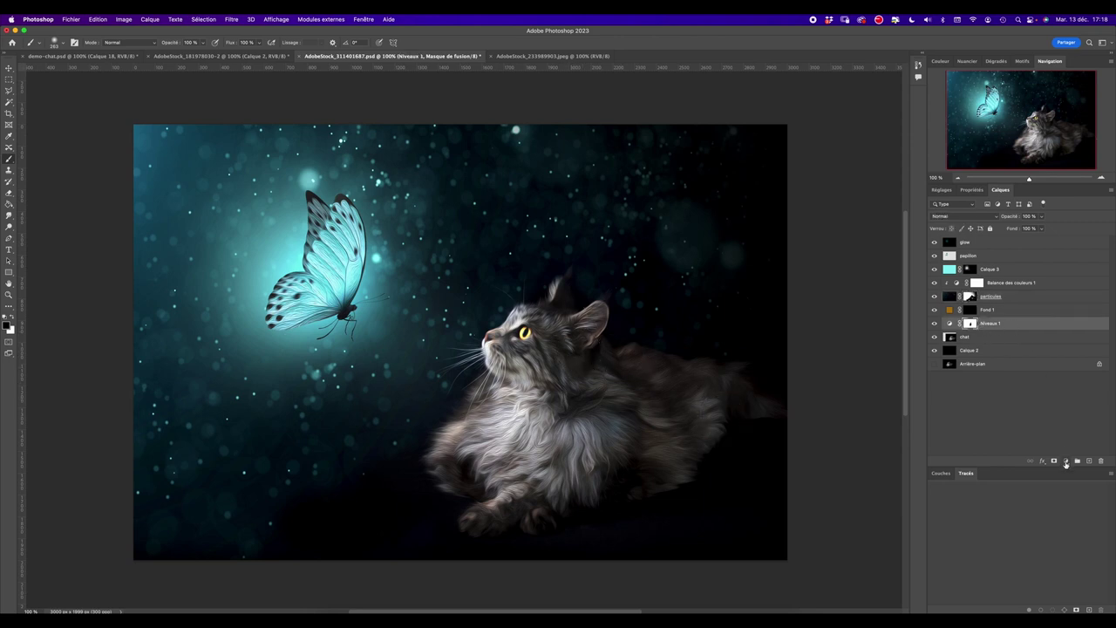
Step: Add Balance des couleurs 2 with midtones at about -50 cyan and highlights at about -42 cyan
click(1065, 461)
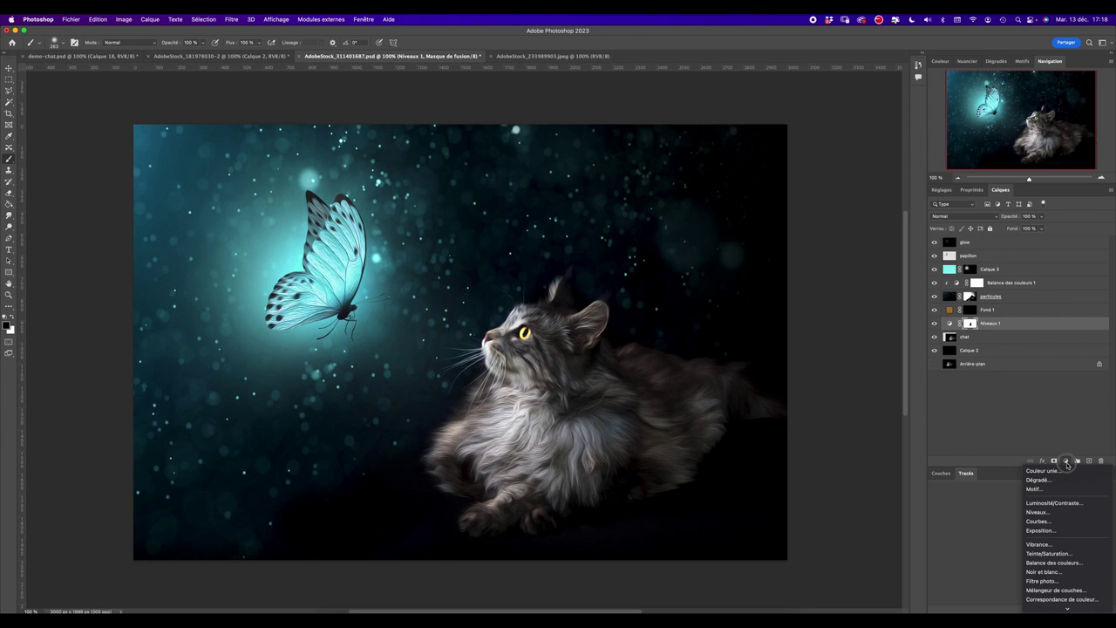
click(1055, 563)
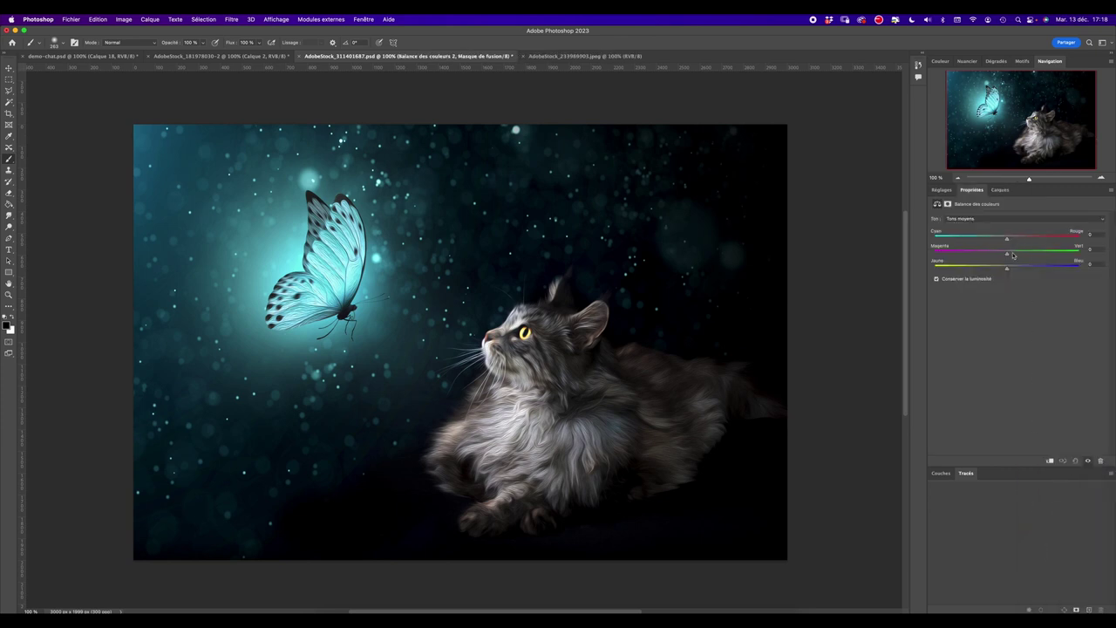
drag(982, 239, 969, 238)
click(976, 219)
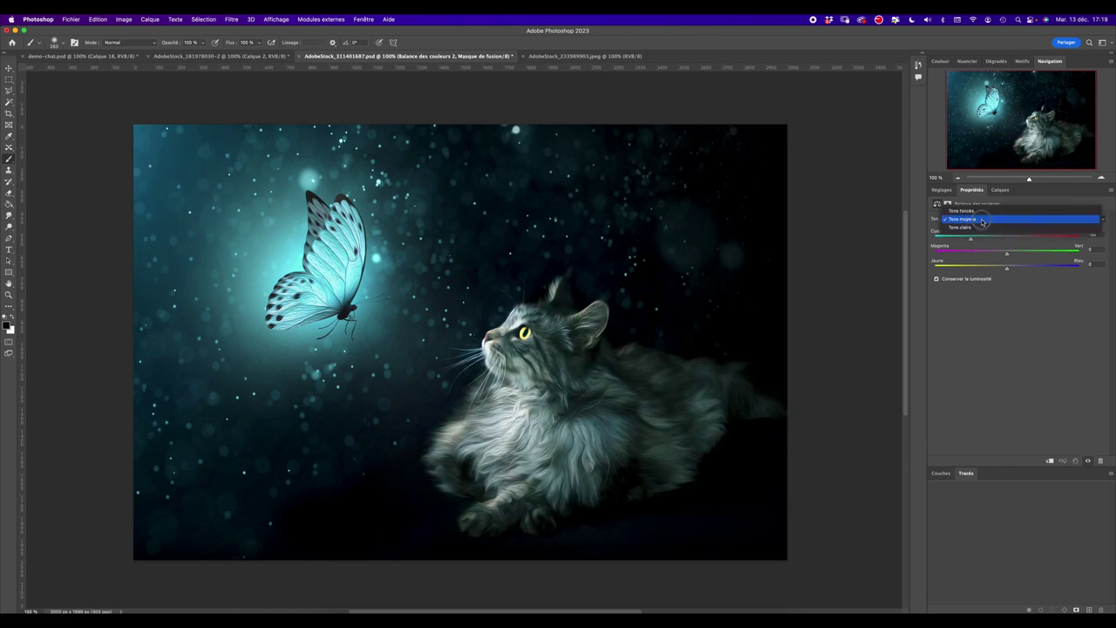
click(977, 226)
drag(999, 239, 981, 240)
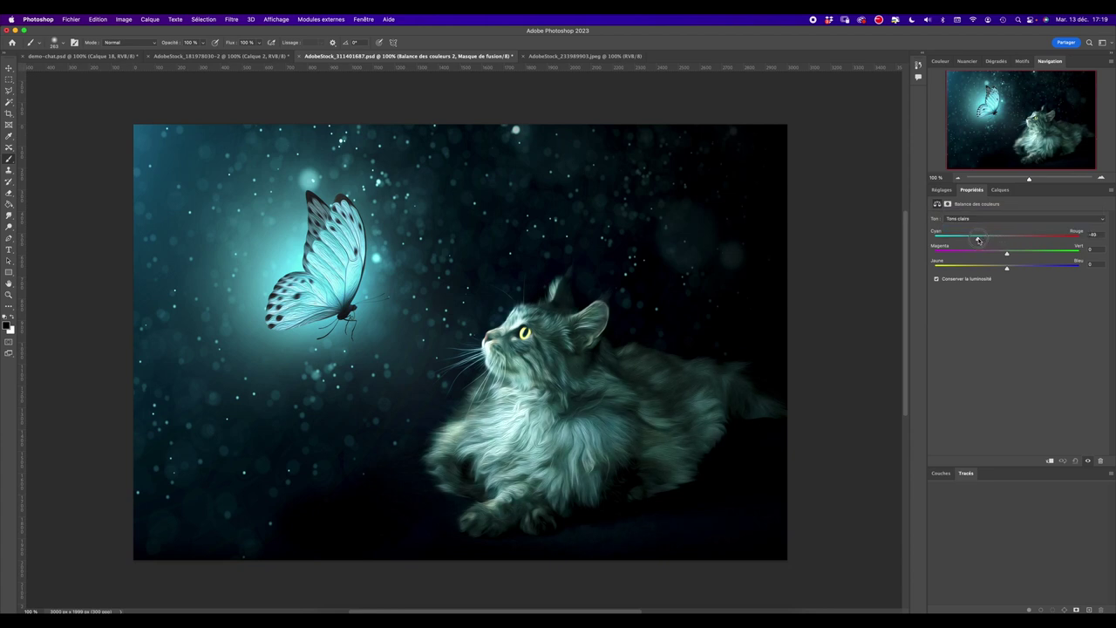
drag(978, 240, 976, 241)
click(1000, 189)
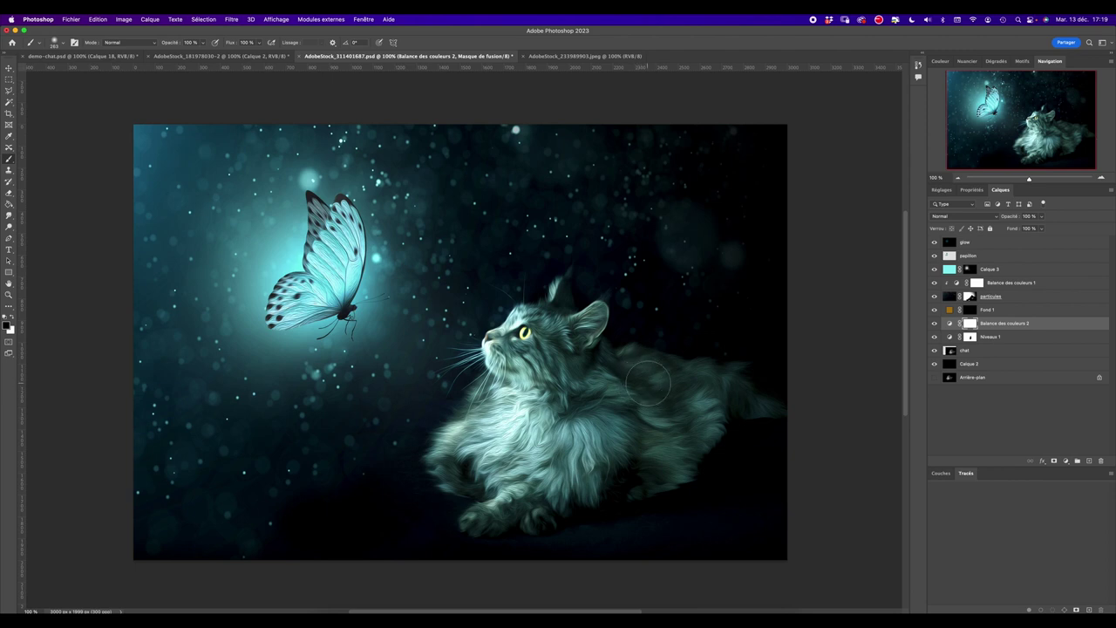
Step: Soften the cyan grading over the cat's back at 27% brush opacity, then select the glow layer
drag(647, 372, 686, 380)
drag(201, 45, 174, 55)
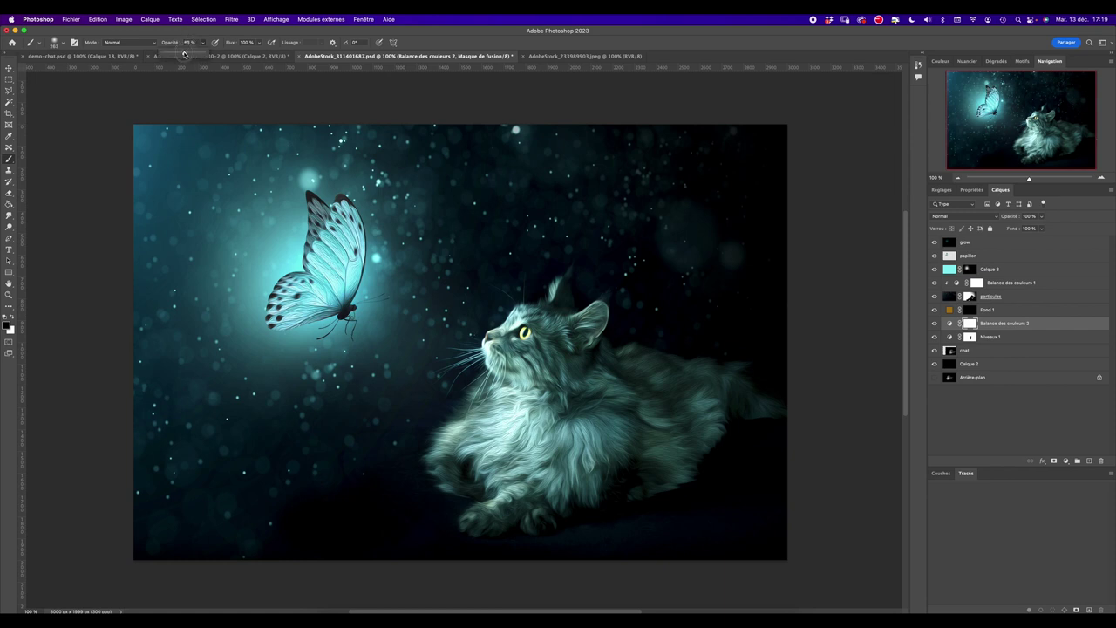
click(972, 324)
mouse_move(680, 357)
mouse_down()
mouse_move(726, 401)
mouse_move(720, 439)
mouse_move(778, 409)
mouse_up()
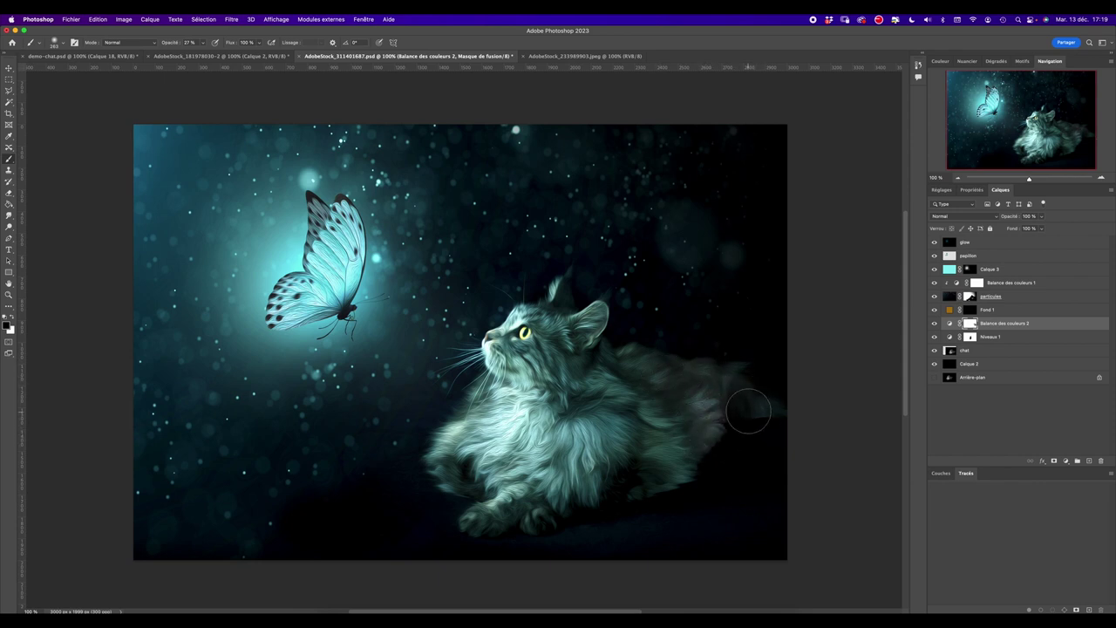
key(super+z)
key(super+z)
key(super+minus)
click(983, 243)
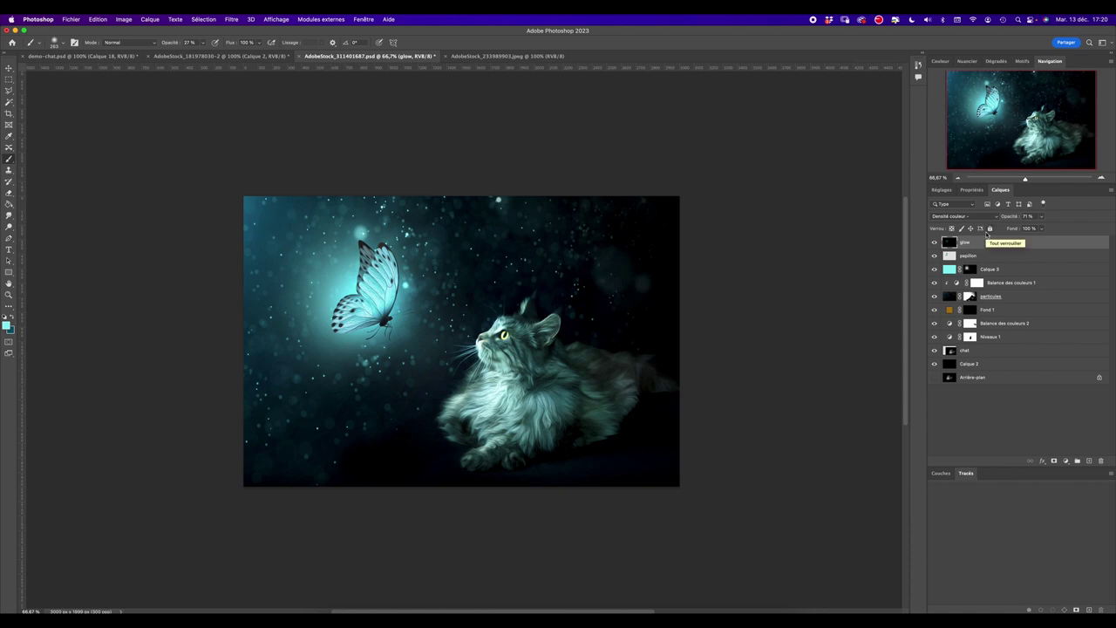
Step: Stamp all visible layers into Calque 4 and convert it to a smart object
key(super+alt+shift+e)
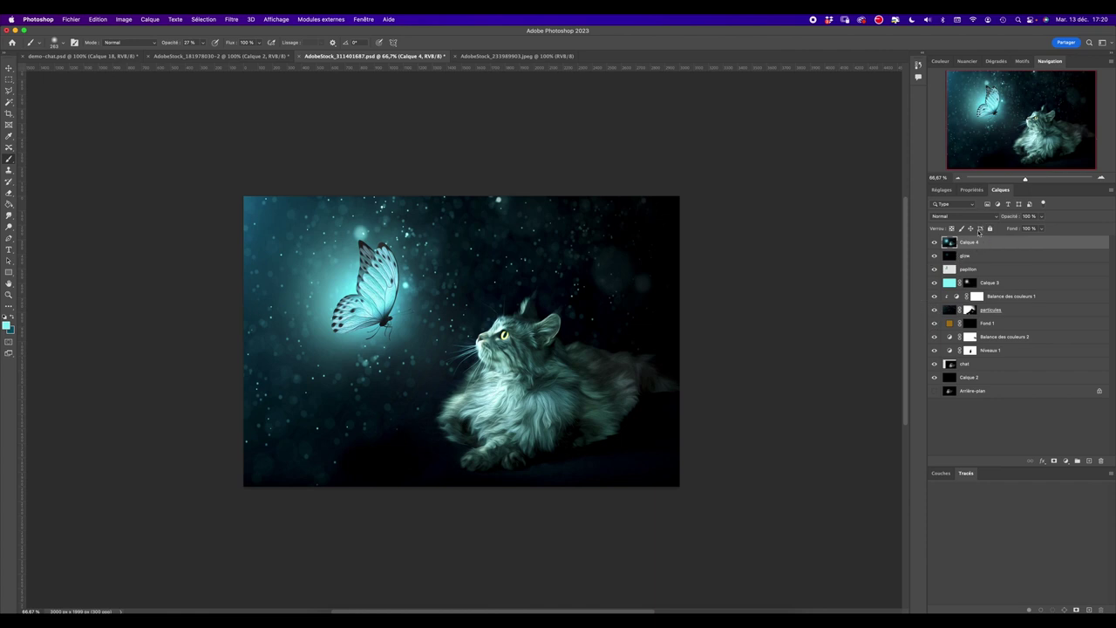
right_click(976, 245)
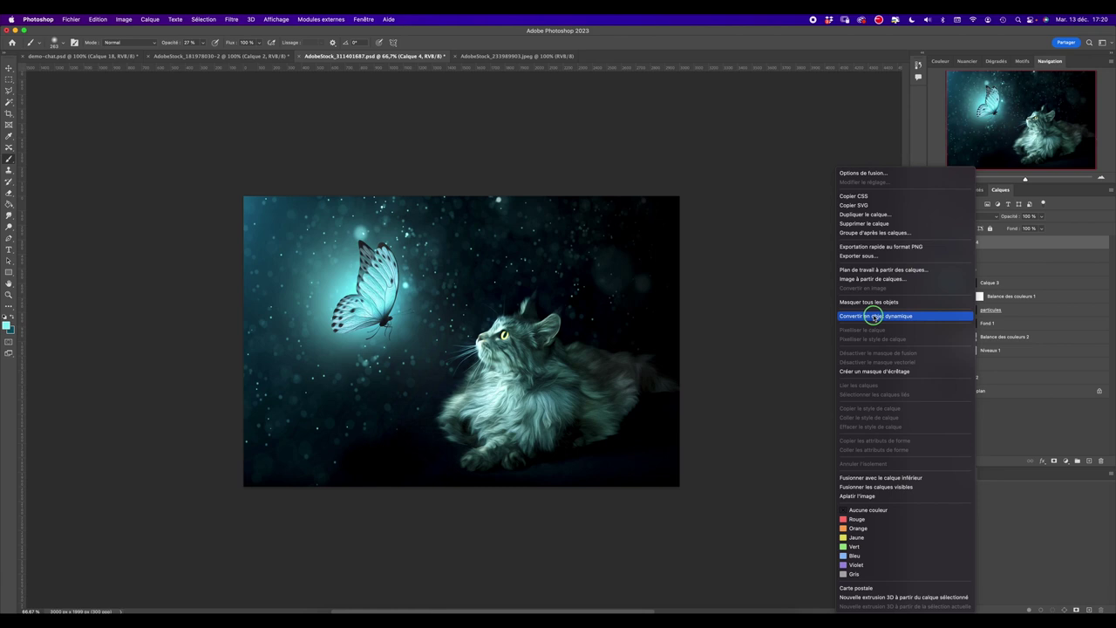
click(873, 317)
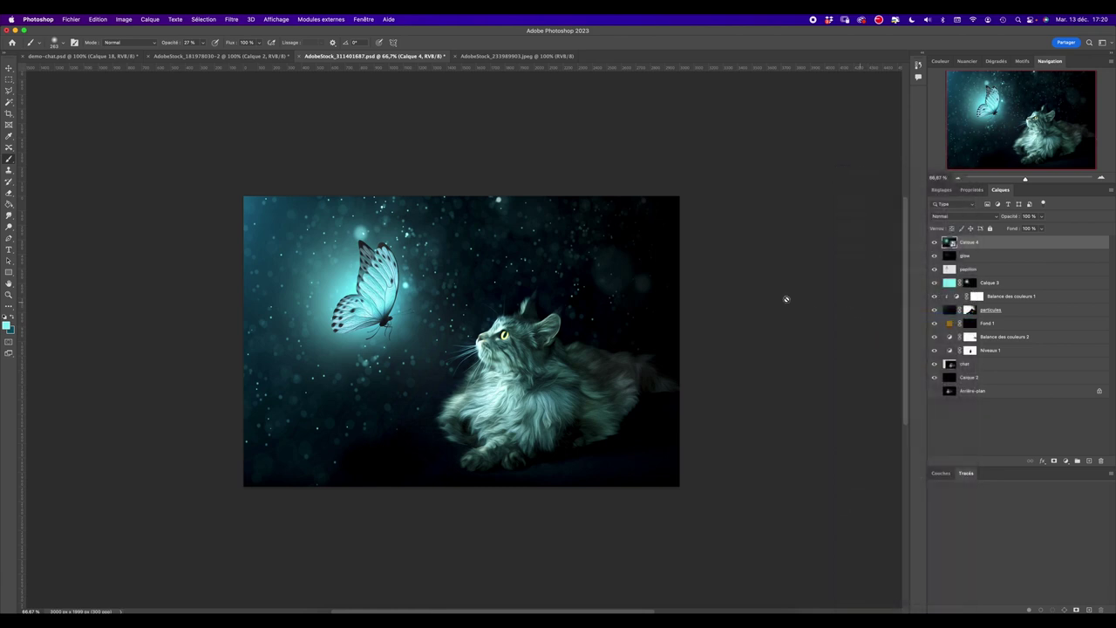
Step: View Calque 4 at 100% and open it in the Camera Raw filter
key(super+1)
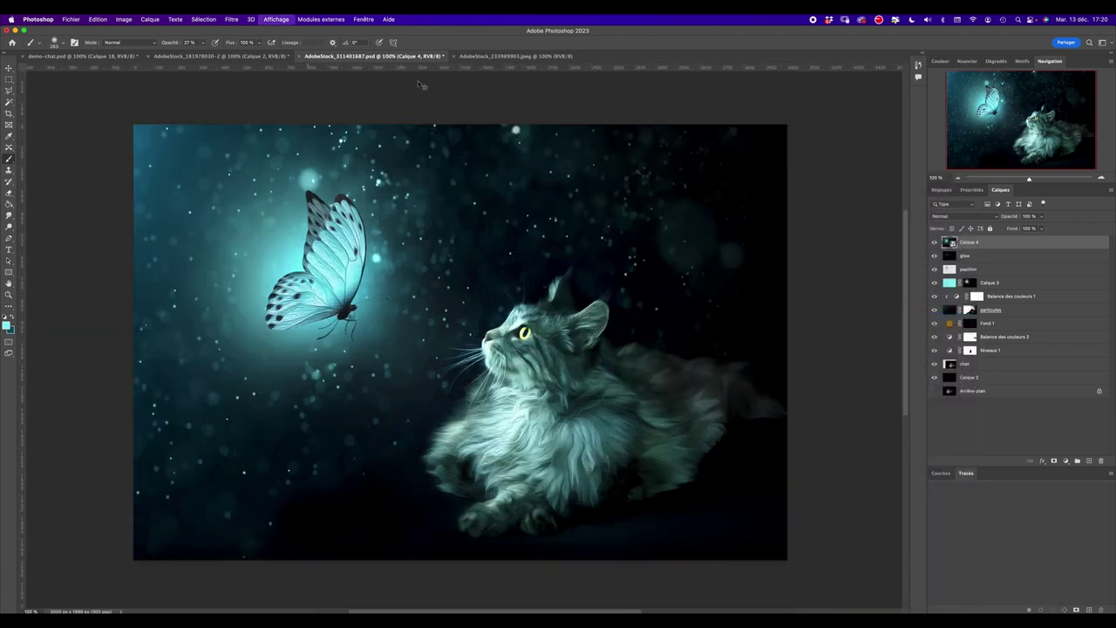
click(231, 19)
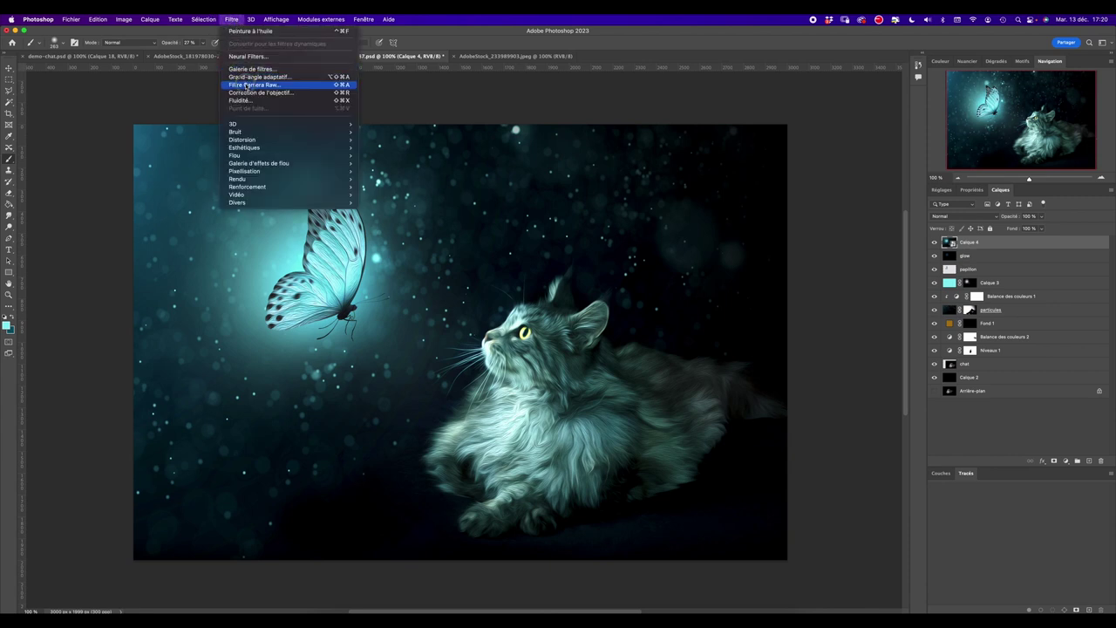
click(247, 85)
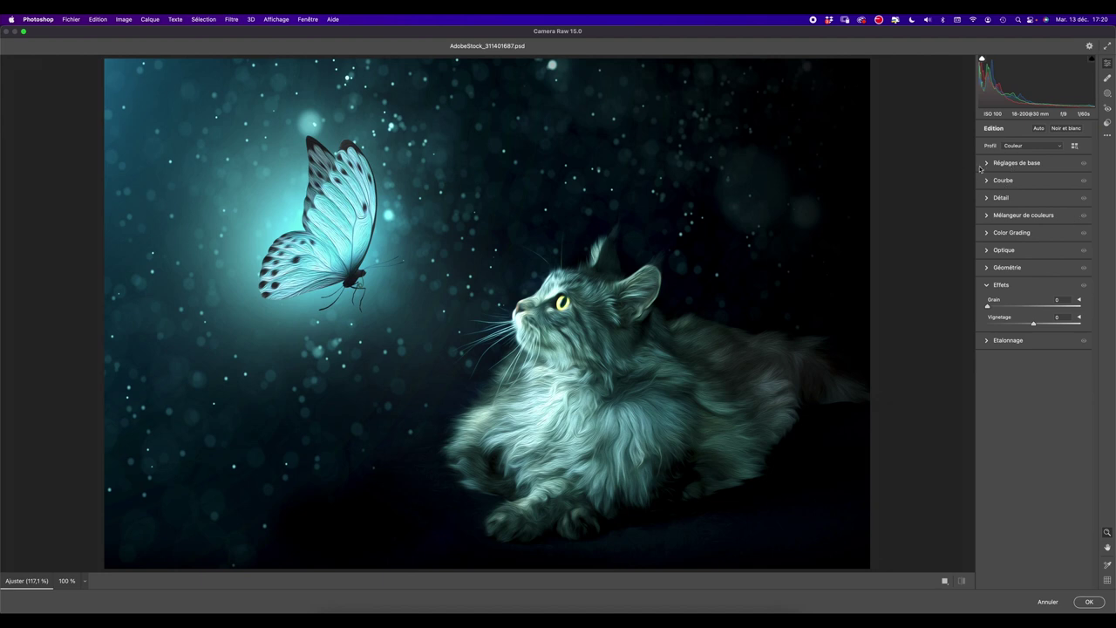
Step: In Camera Raw's basic settings, raise contrast to +5 and vibrance to +17
click(986, 163)
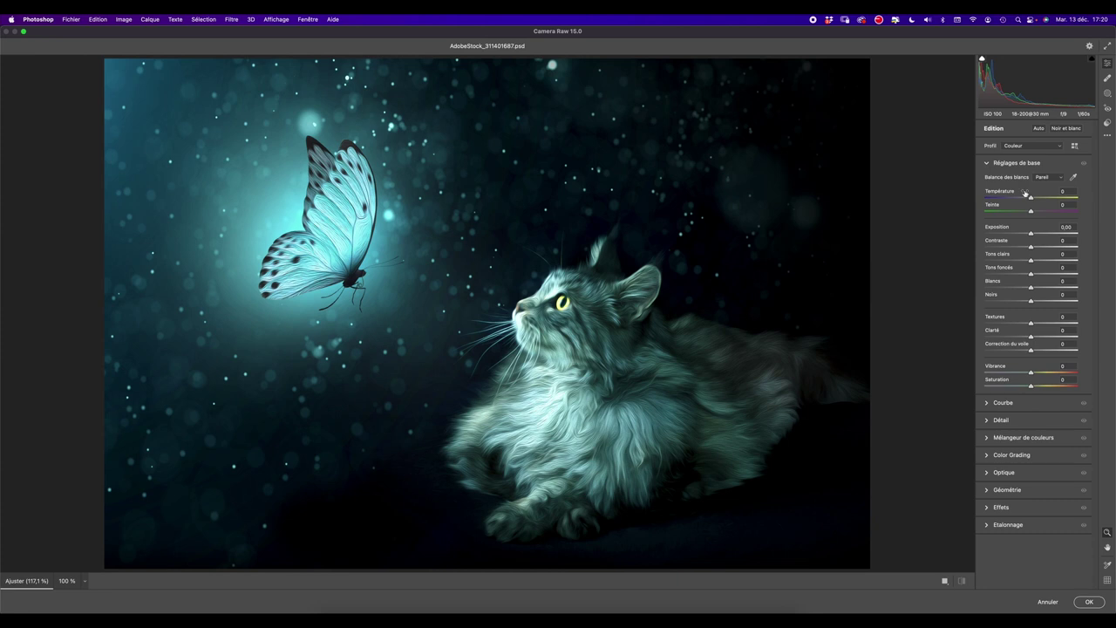
drag(1030, 198, 1027, 198)
drag(1031, 246, 1034, 248)
drag(1030, 374, 1037, 373)
drag(1040, 374, 1041, 374)
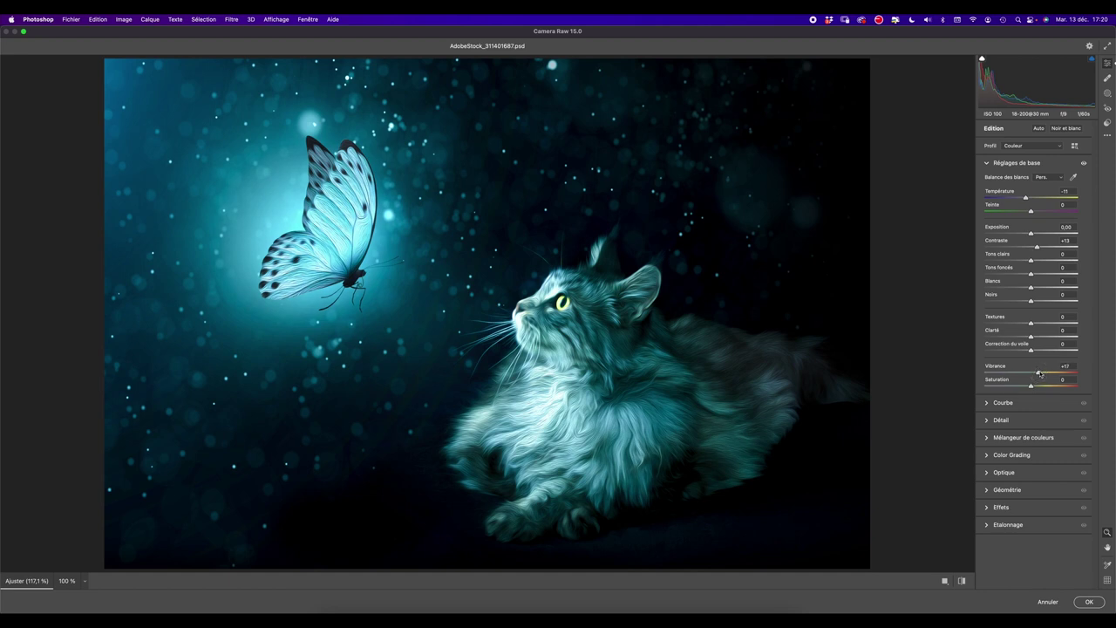
Step: Add grain of about 18 and a darkening vignette in the Effects settings
click(994, 508)
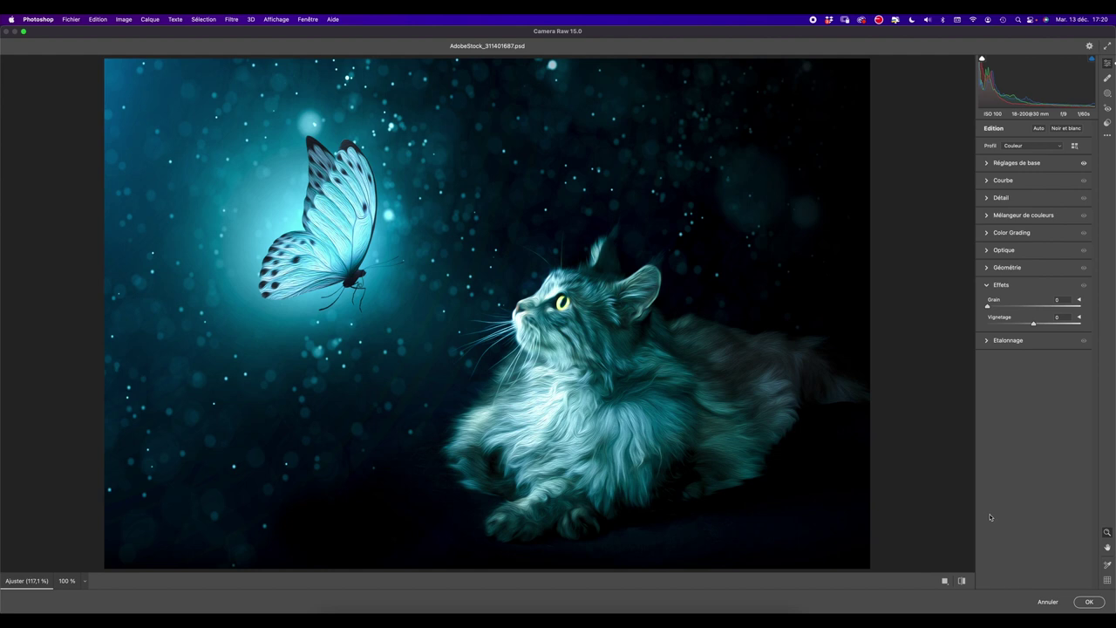
drag(988, 306, 995, 306)
drag(999, 307, 1005, 308)
drag(1034, 326, 1028, 324)
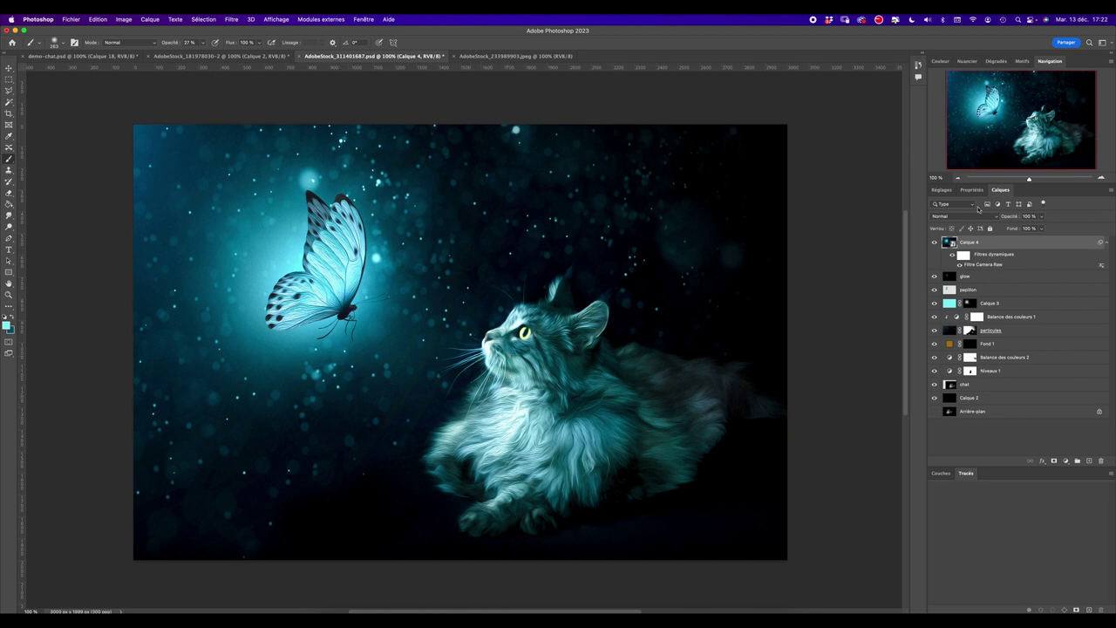
Step: Duplicate Calque 4, rasterize the copy, and open the Neural Filters workspace
key(ctrl+j)
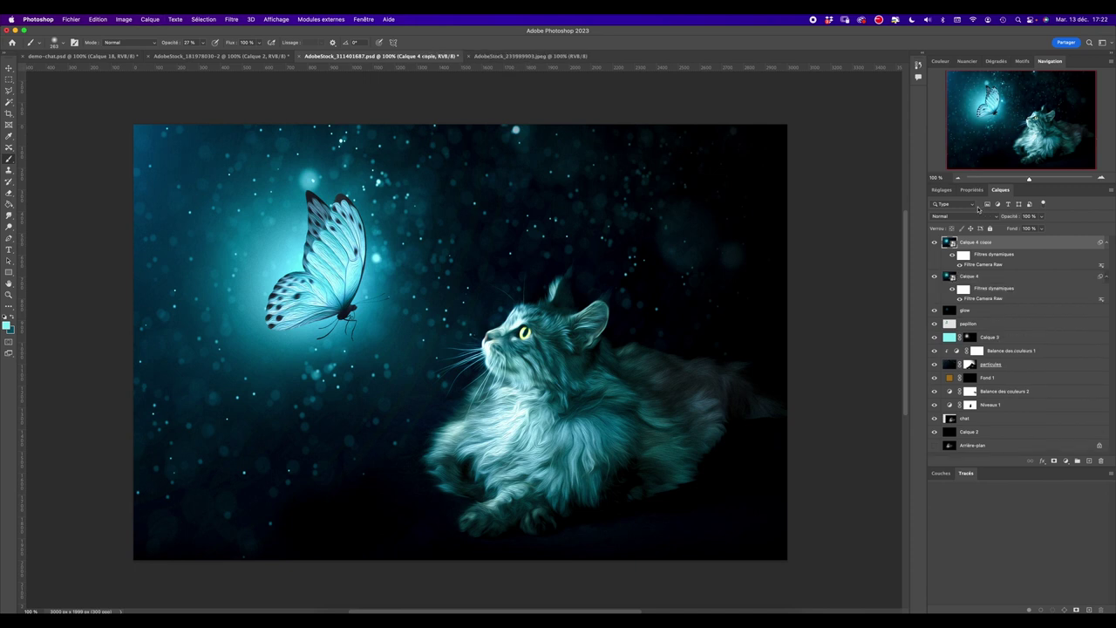
right_click(1032, 253)
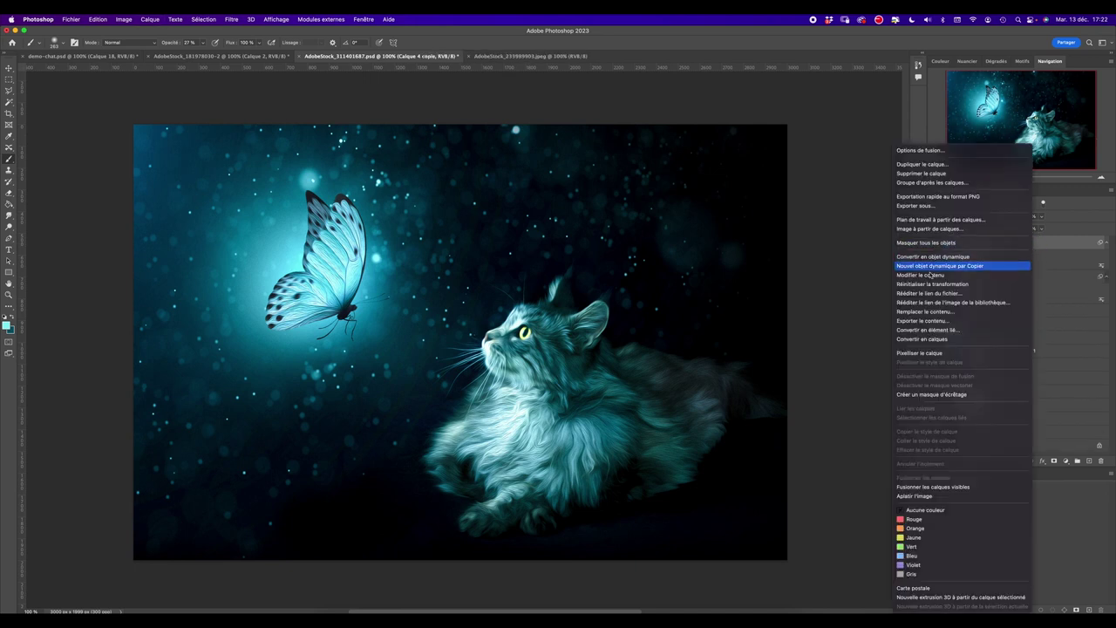
click(931, 354)
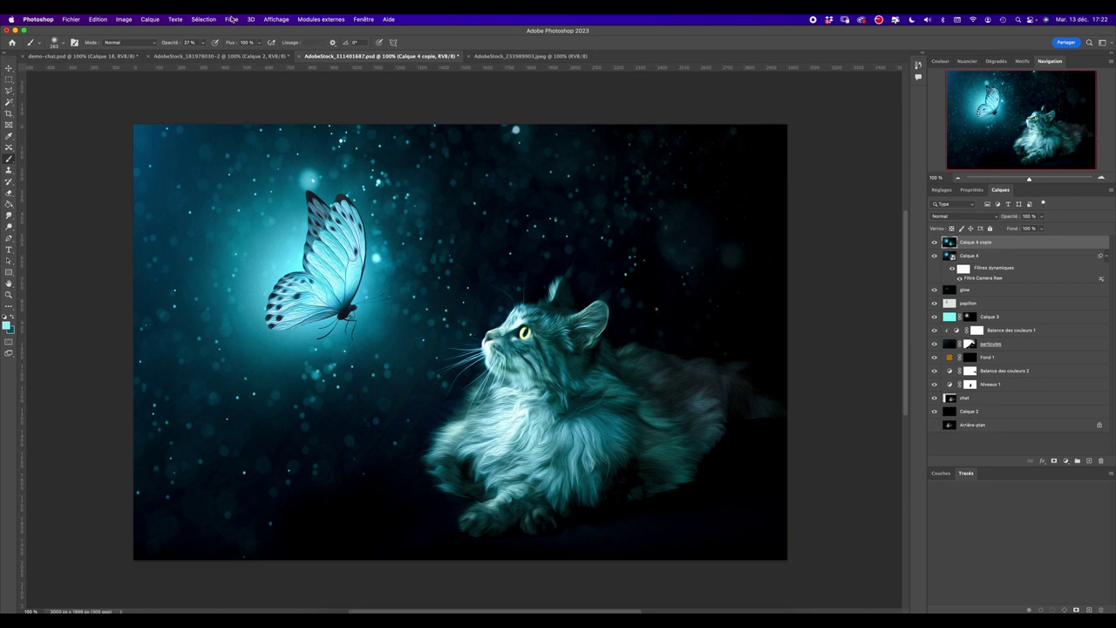
click(232, 20)
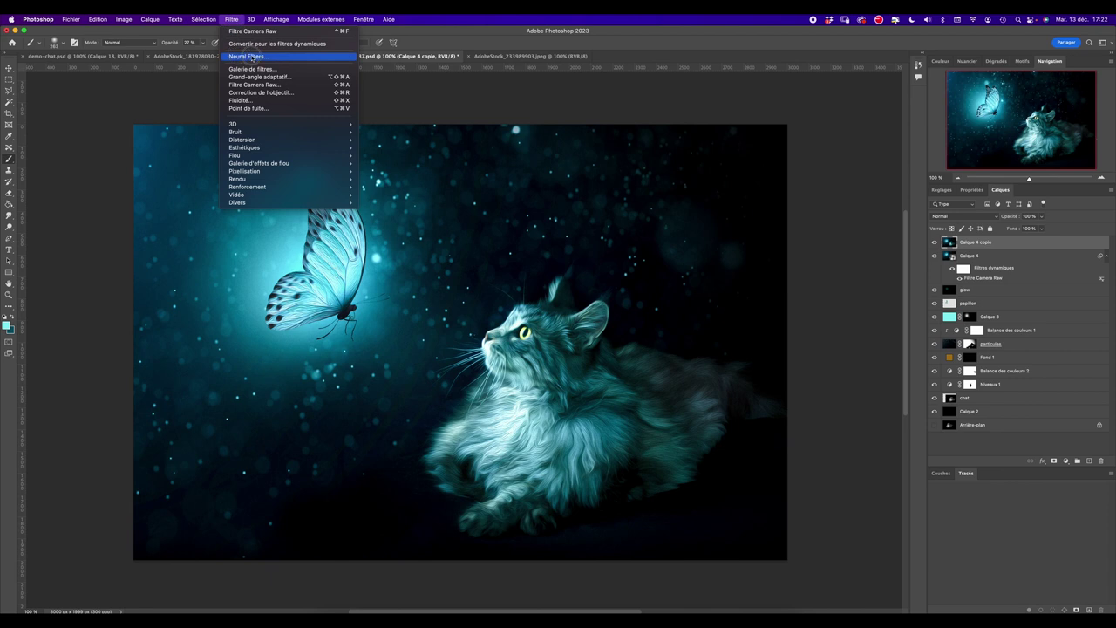
click(249, 56)
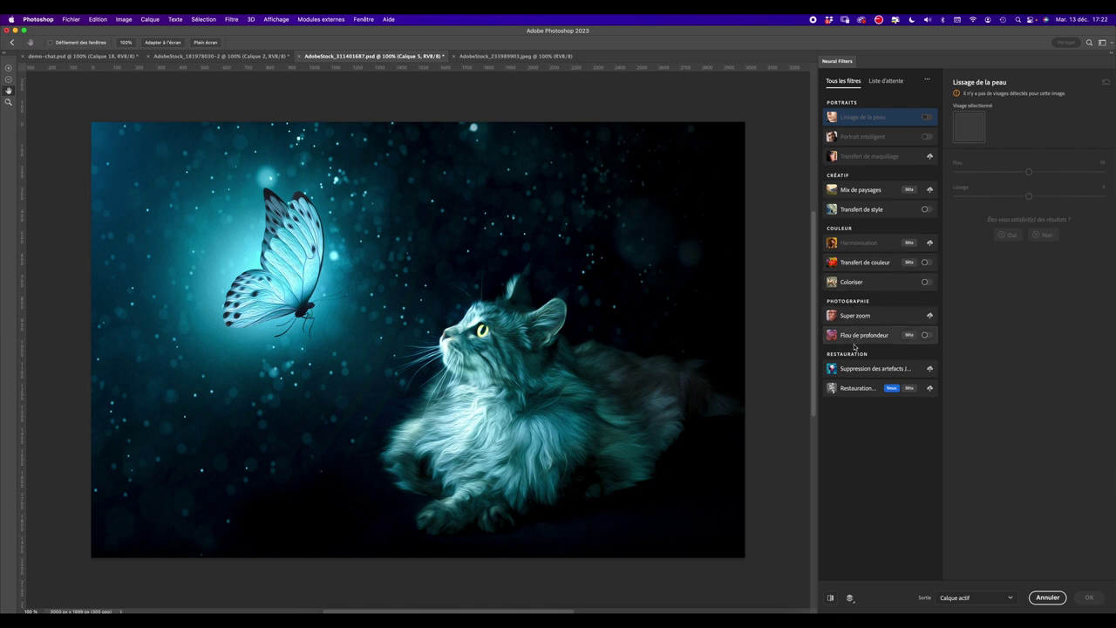
Step: Apply Flou de profondeur focused on the butterfly with blur intensity 10 and focal range 24
click(867, 340)
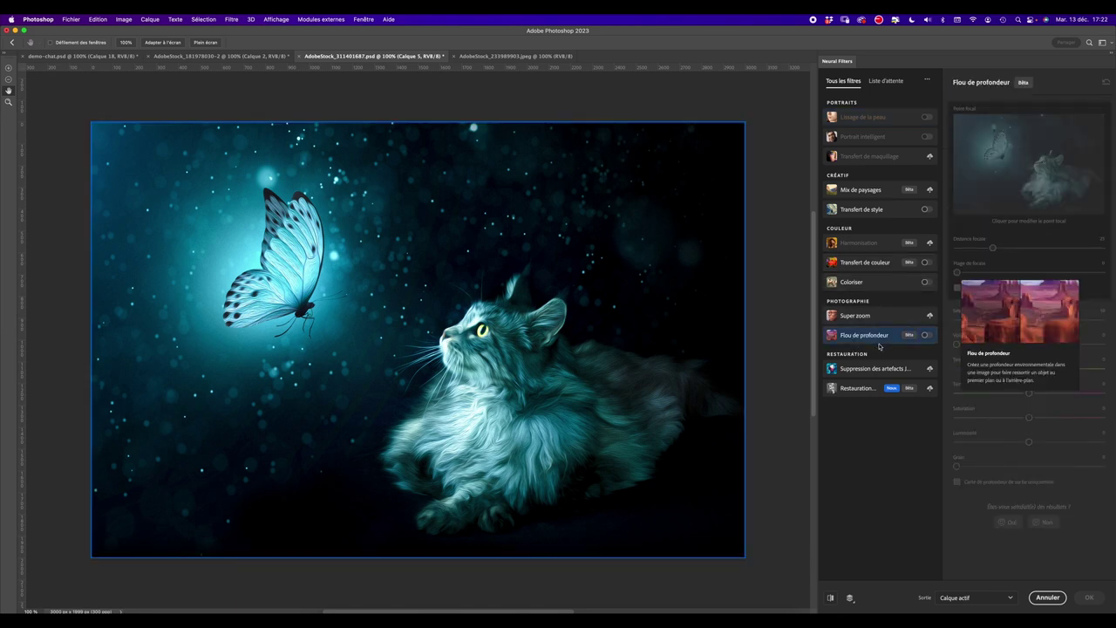
click(924, 336)
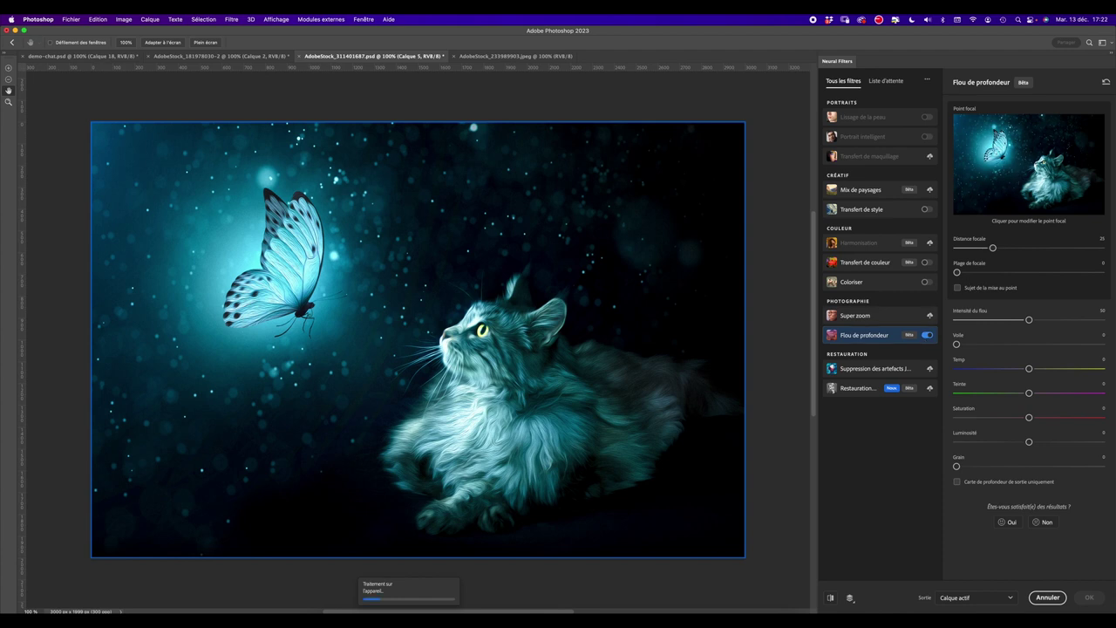
click(1000, 151)
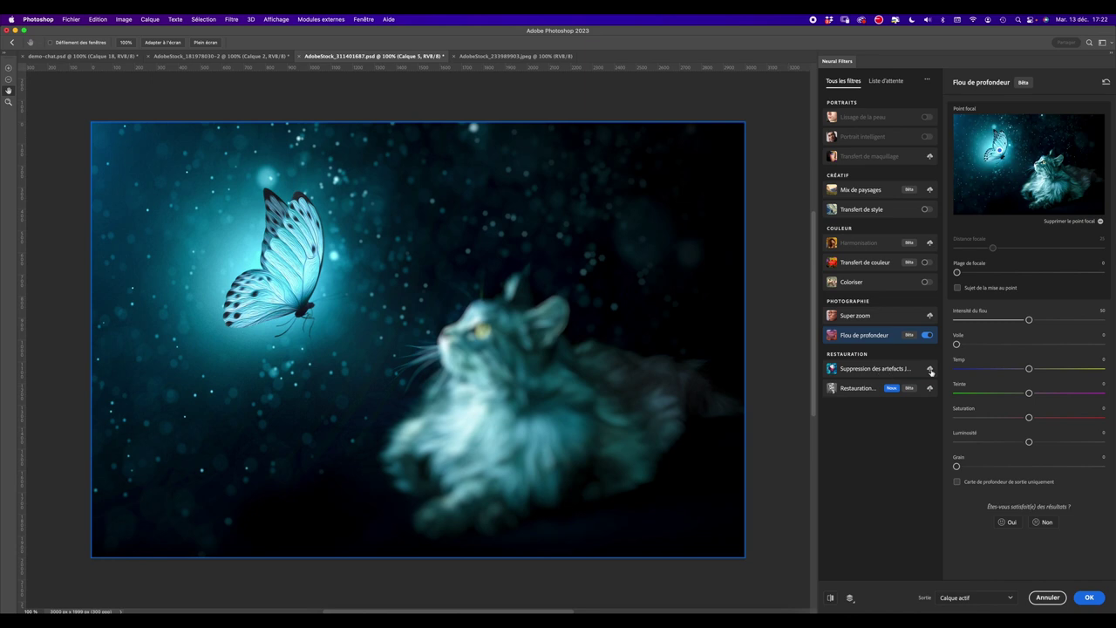
drag(1028, 321, 987, 320)
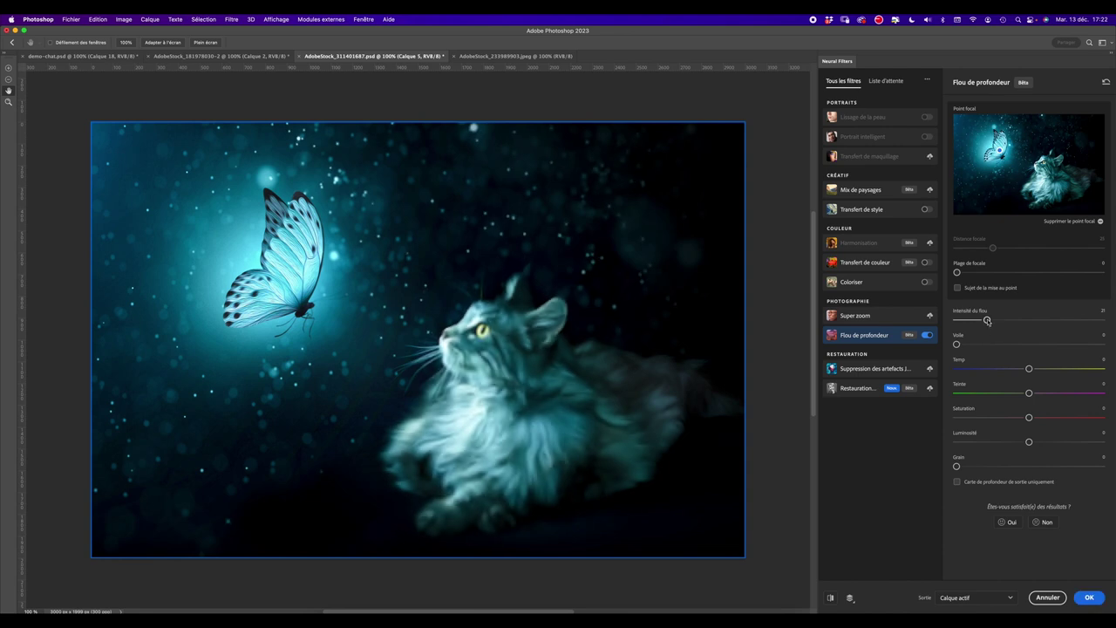
drag(987, 321, 970, 320)
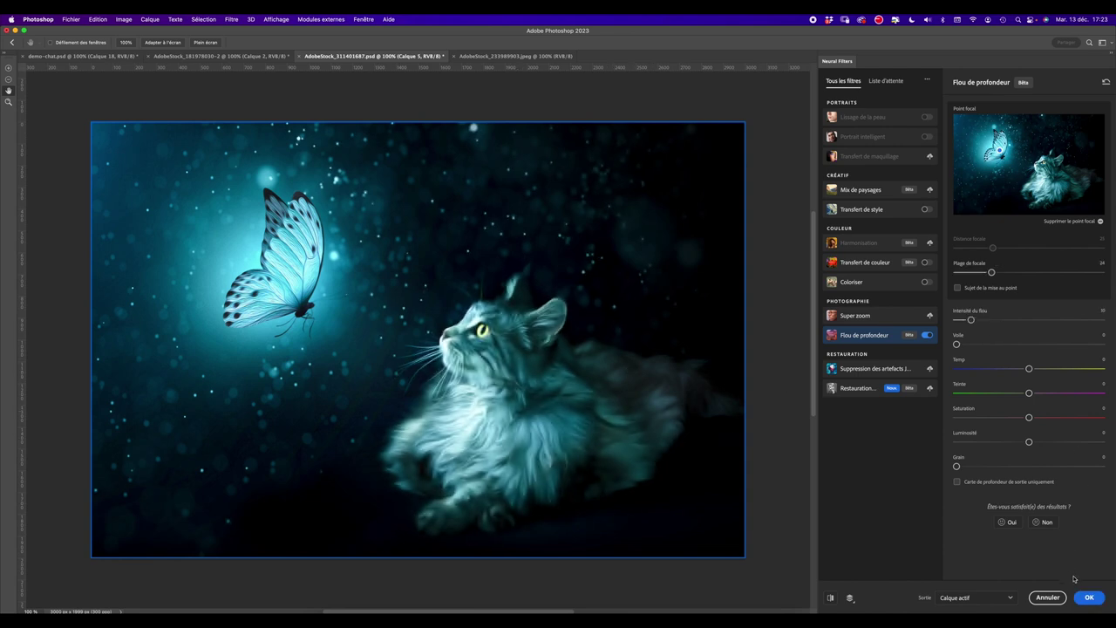
click(1088, 599)
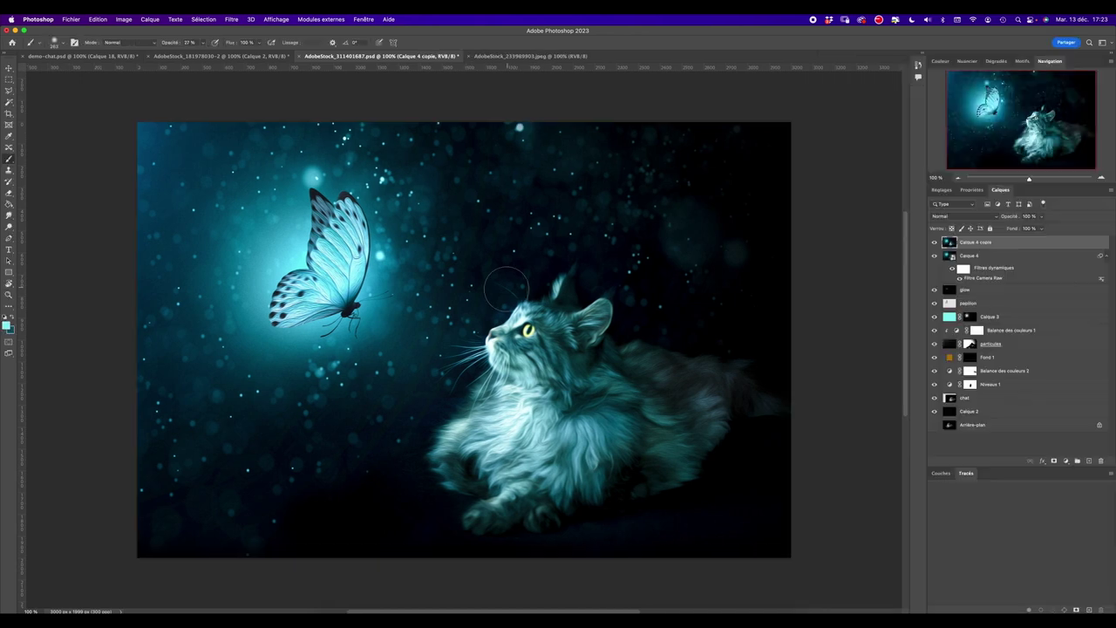